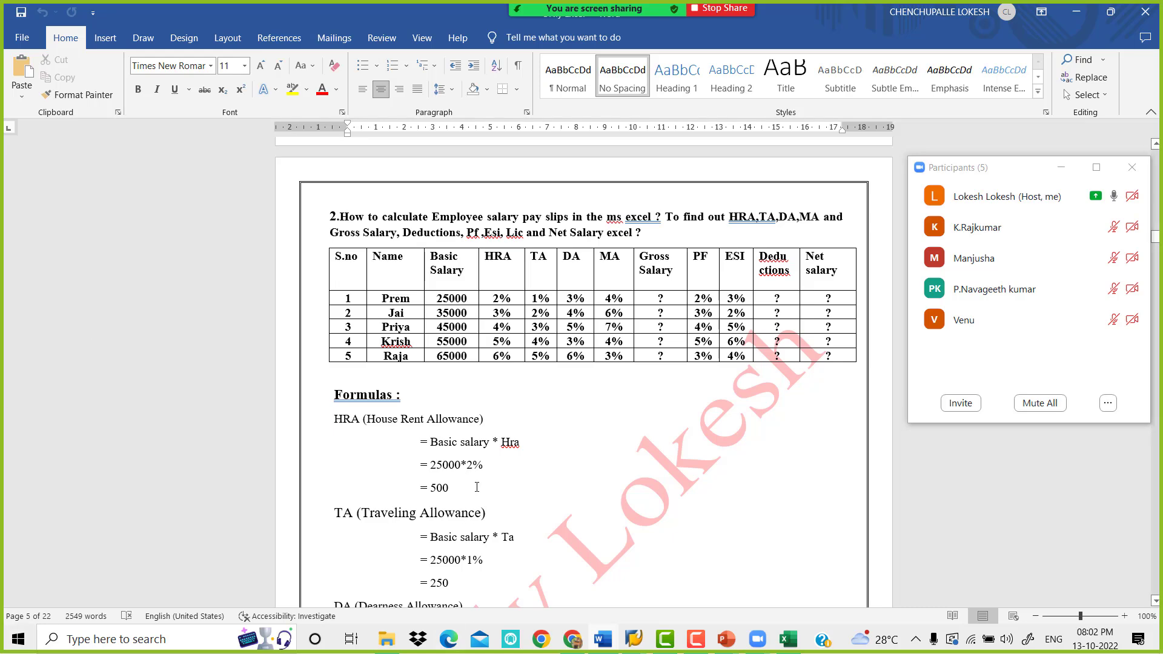
Review the salary formulas under question 2 and copy that question's employee salary table
scroll(476, 487, down, 4)
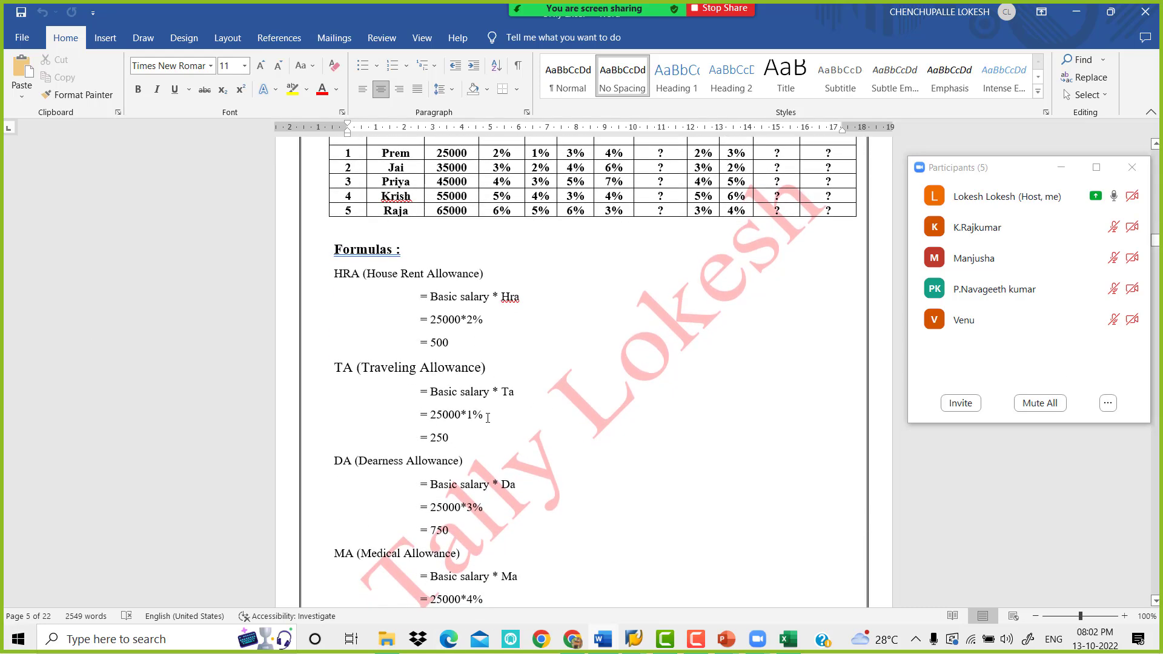
scroll(487, 418, down, 5)
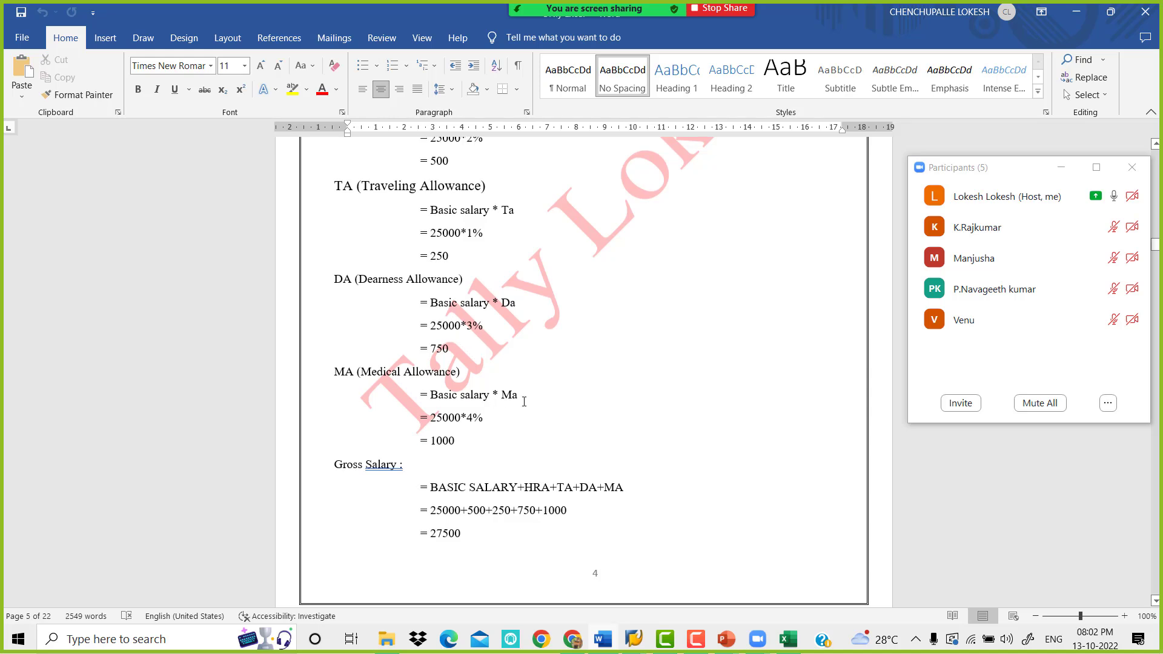
scroll(524, 401, down, 9)
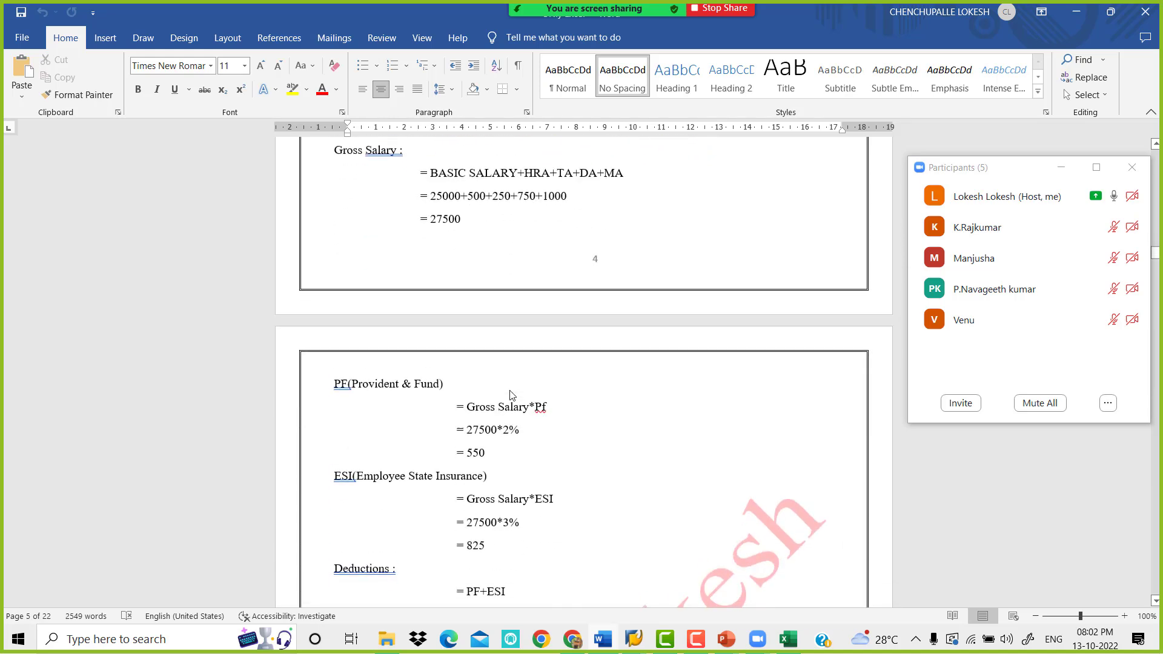
scroll(510, 395, down, 6)
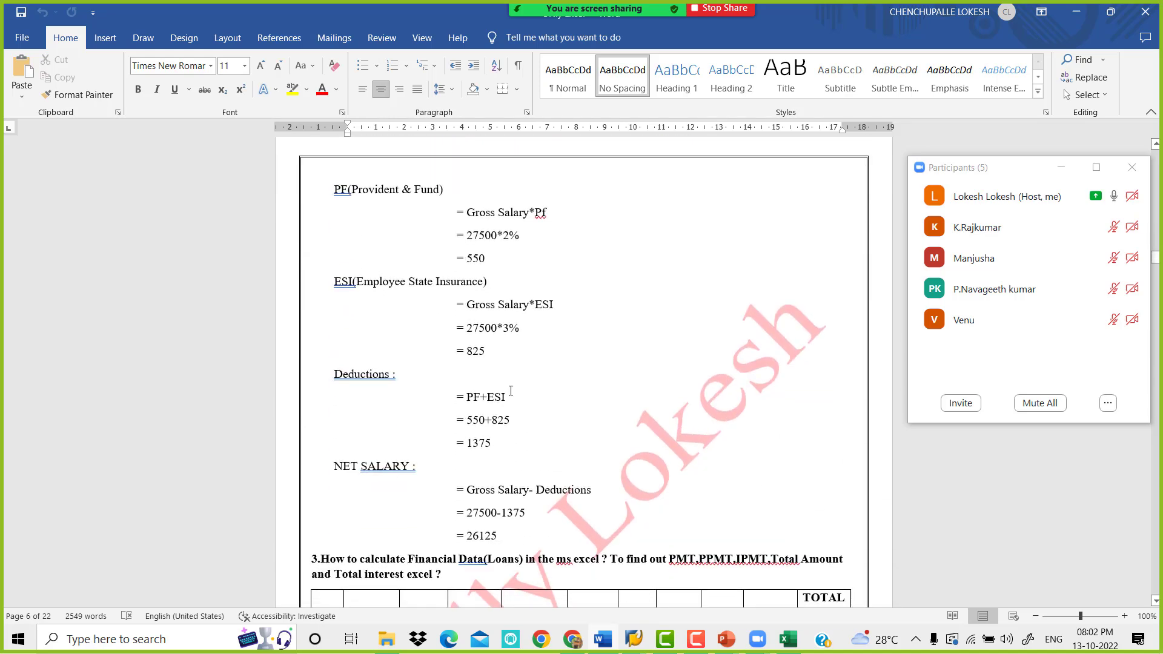
scroll(510, 391, up, 20)
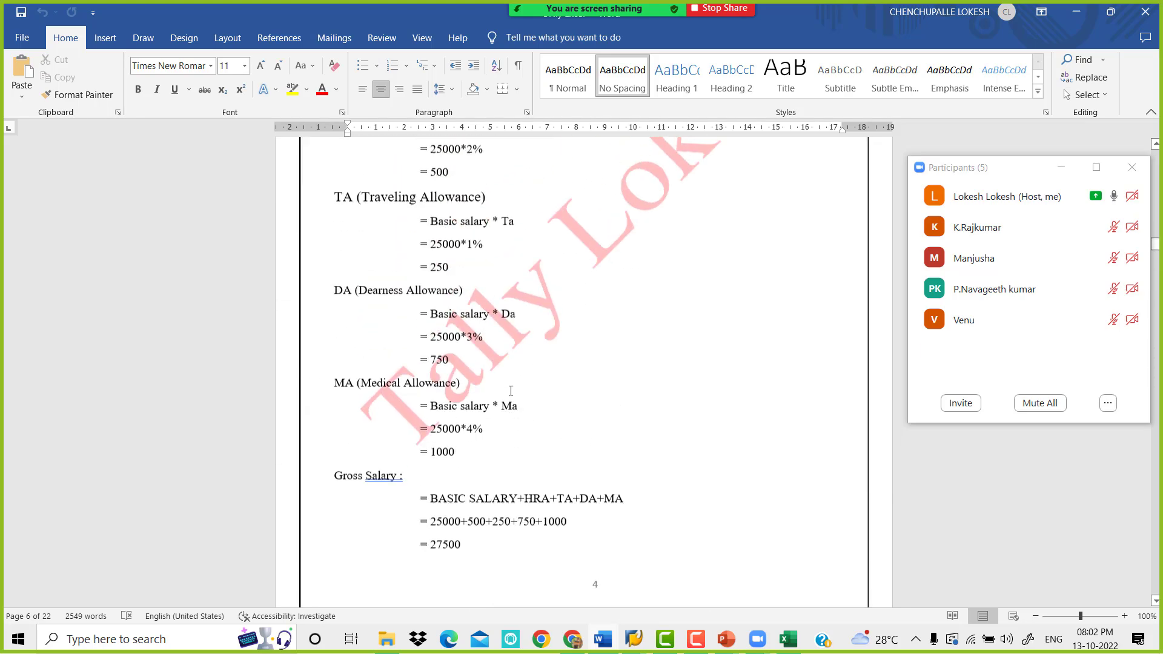
scroll(510, 390, up, 7)
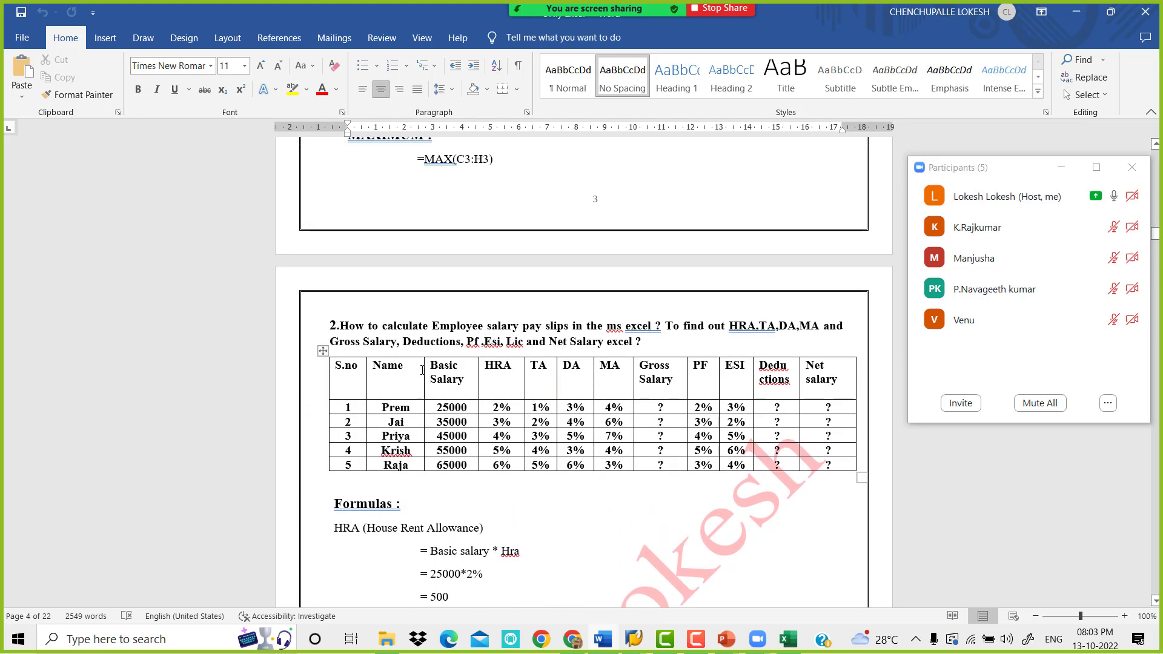
click(322, 351)
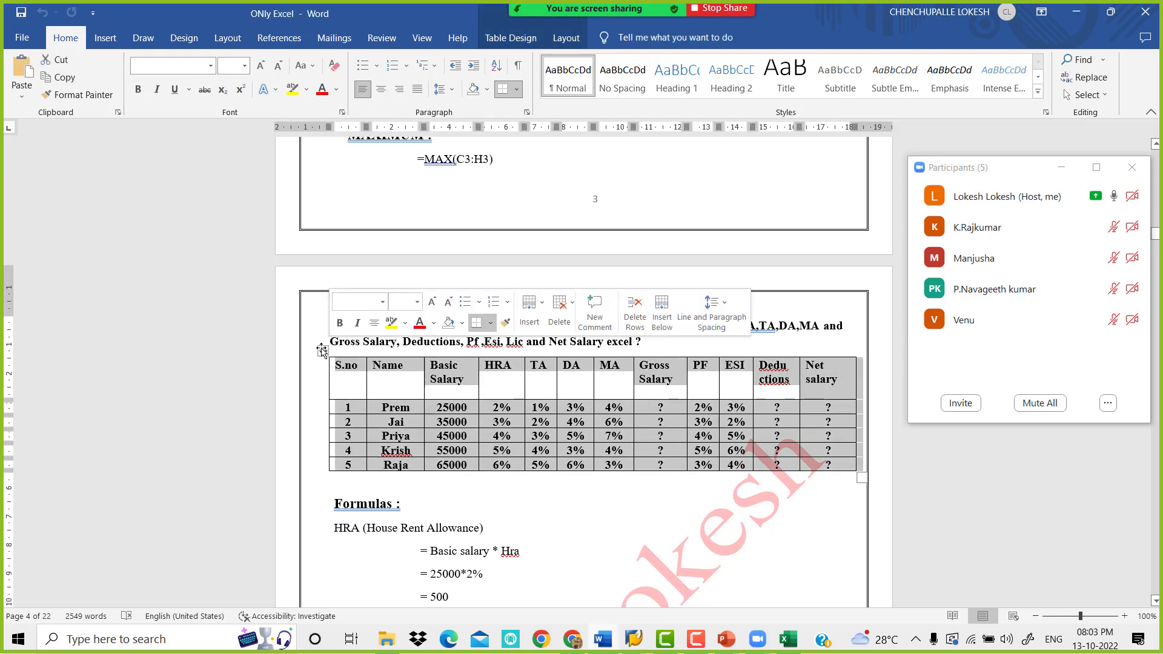
Switch to the KRISHNA workbook in Excel and start a new share of the entire screen in Zoom
click(787, 637)
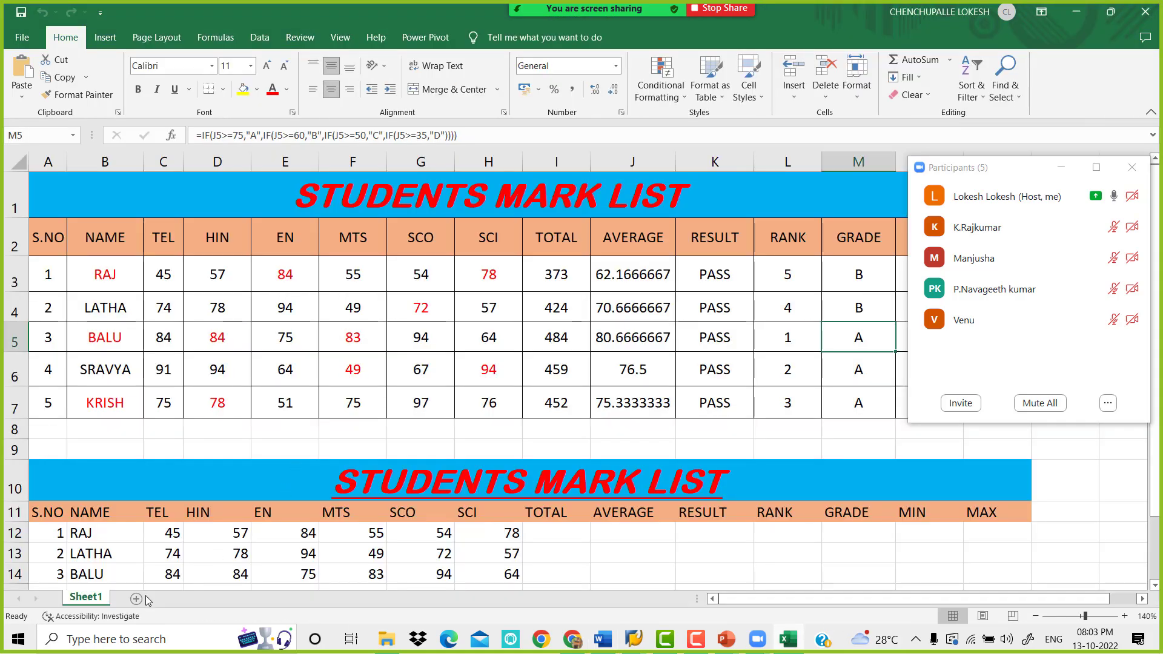
click(652, 17)
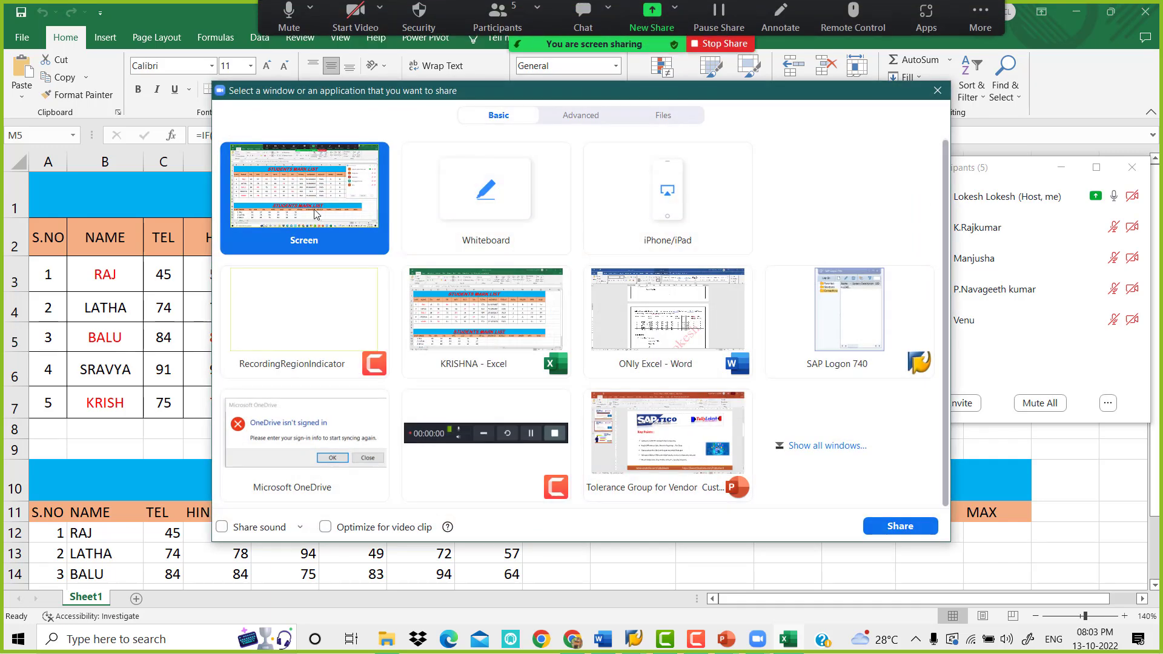
click(899, 526)
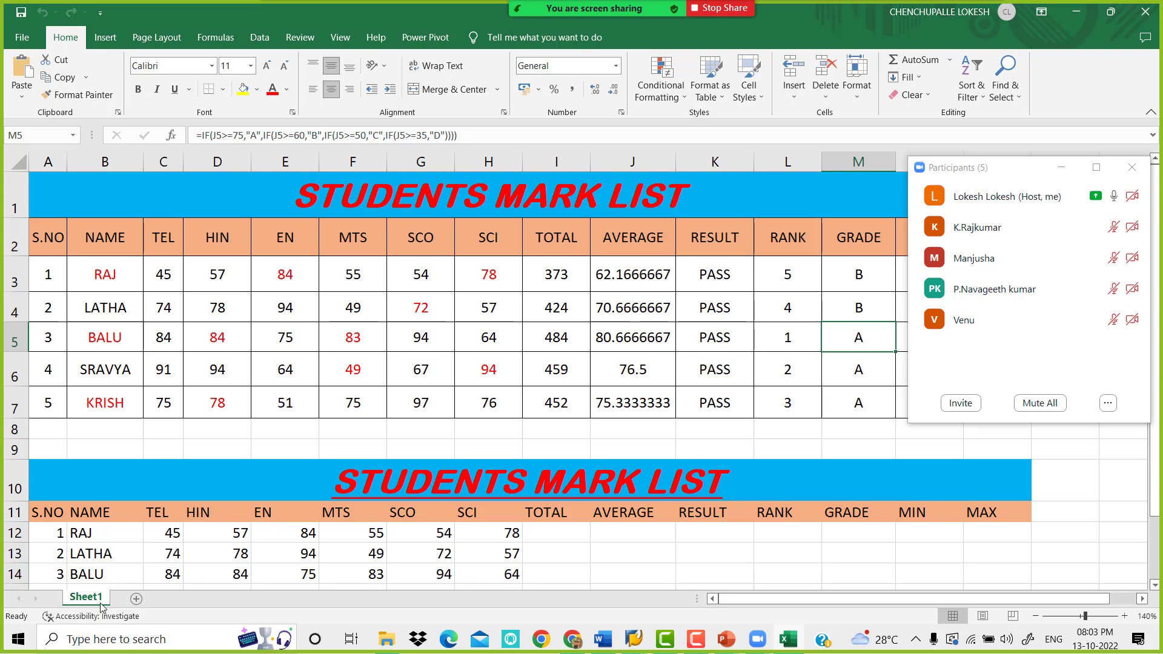
Add a new worksheet and paste the copied salary table starting at cell A2
click(137, 600)
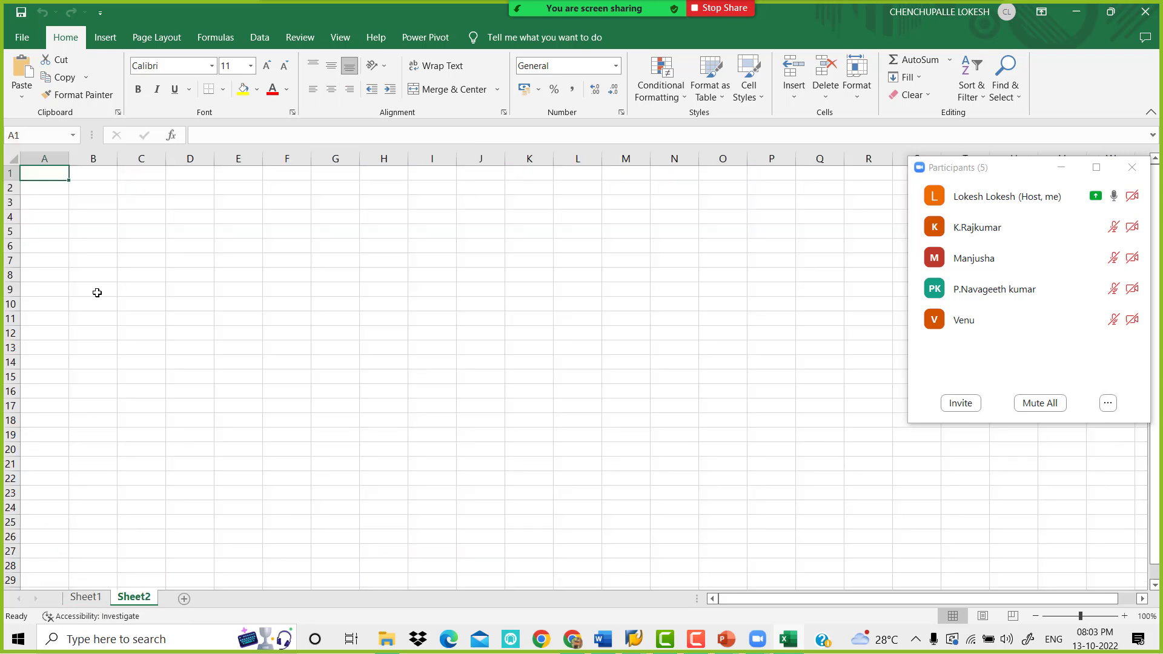
click(44, 185)
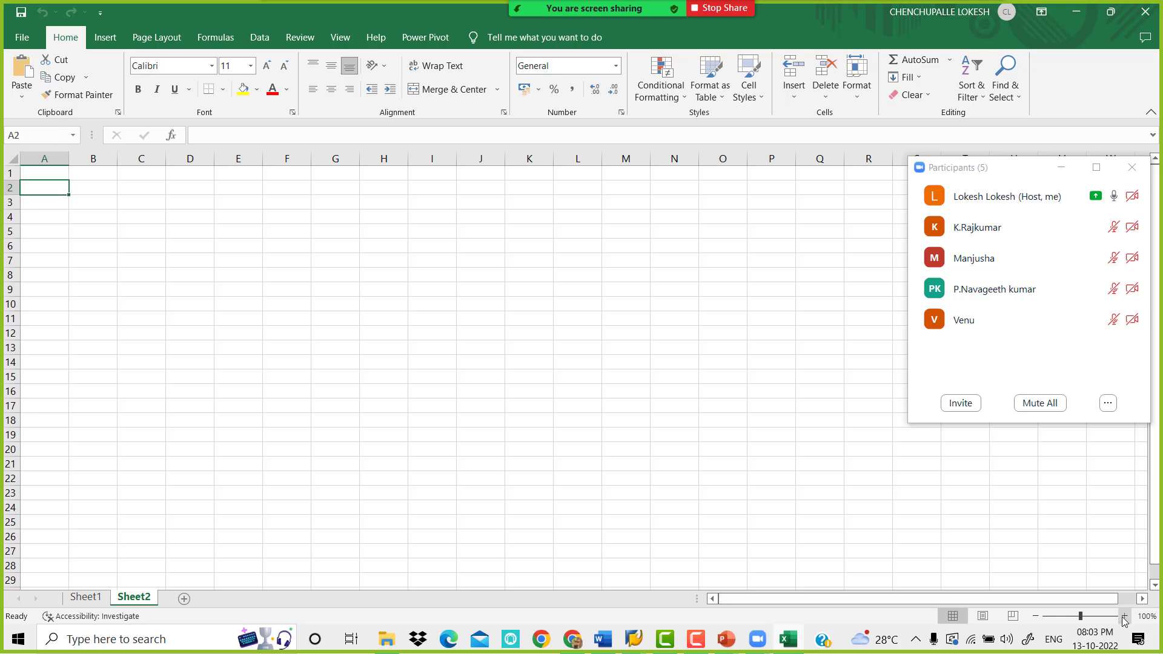
click(1124, 616)
click(1123, 616)
click(1124, 617)
click(1123, 616)
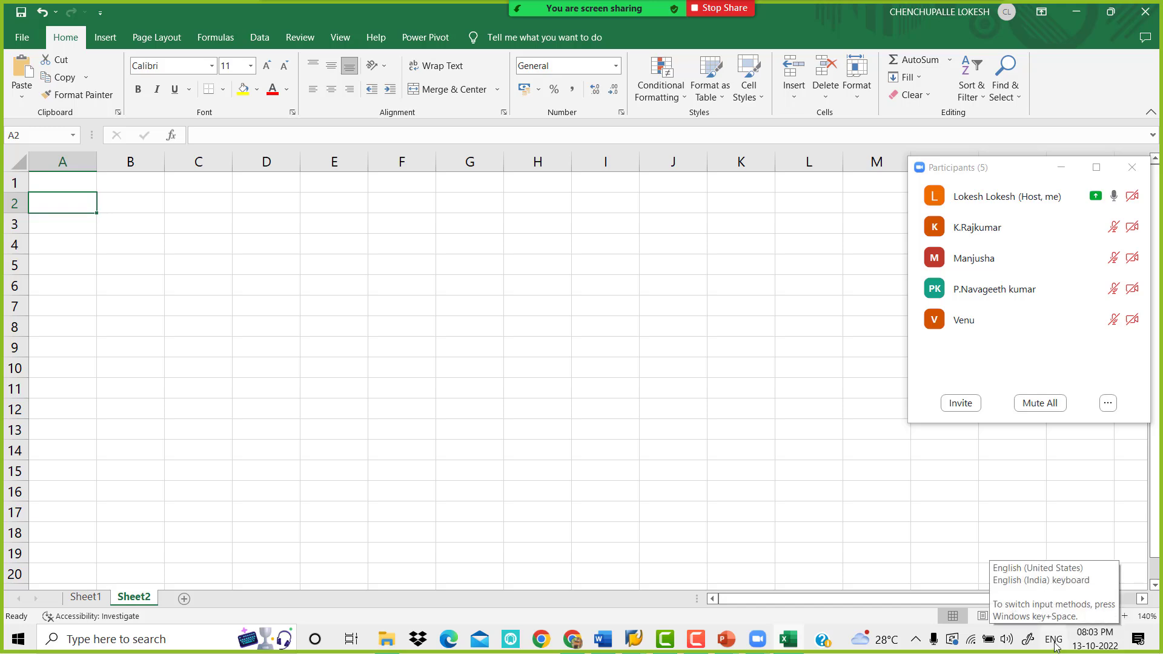
text(S.no	Name	Basic Salary	HRA	TA	DA	MA	Gross Salary	PF	ESI	Deductions	Net salary 1	Prem	25000	2%	1%	3%	4%	?	2%	3%	?	? 2	Jai	35000	3%	2%	4%	6%	?	3%	2%	?	? 3	Priya	45000	4%	3%	5%	7%	?	4%	5%	?	? 4	Krish	55000	5%	4%	3%	4%	?	5%	6%	?	? 5	Raja	65000	6%	5%	6%	3%	?	3%	4%	?	?)
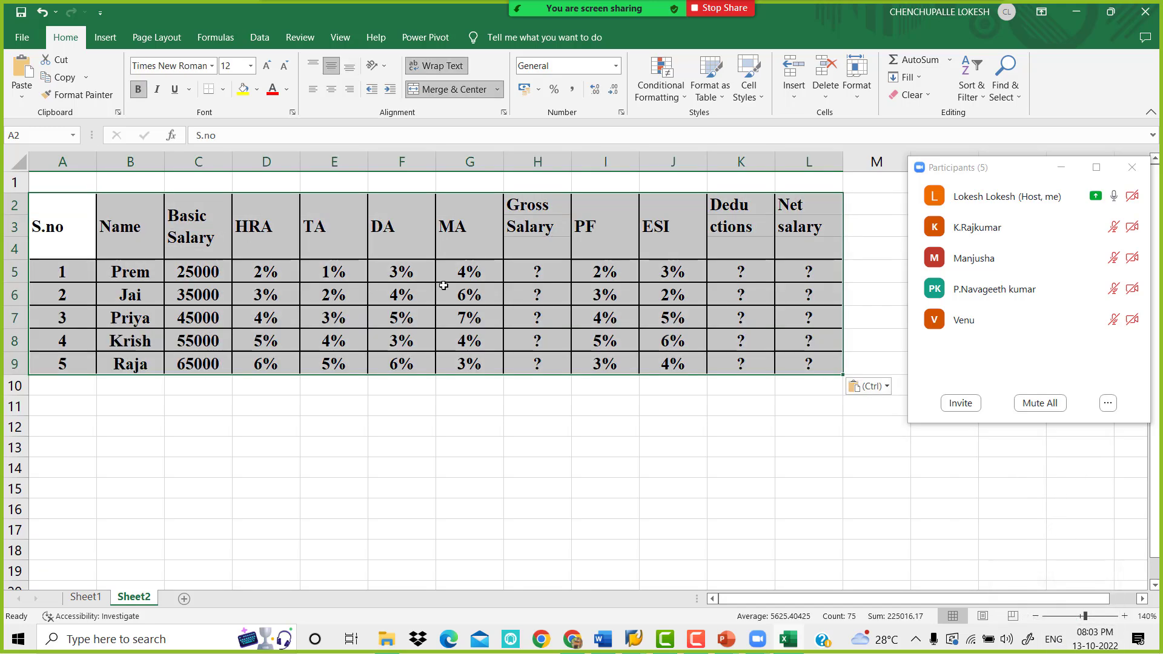
click(312, 276)
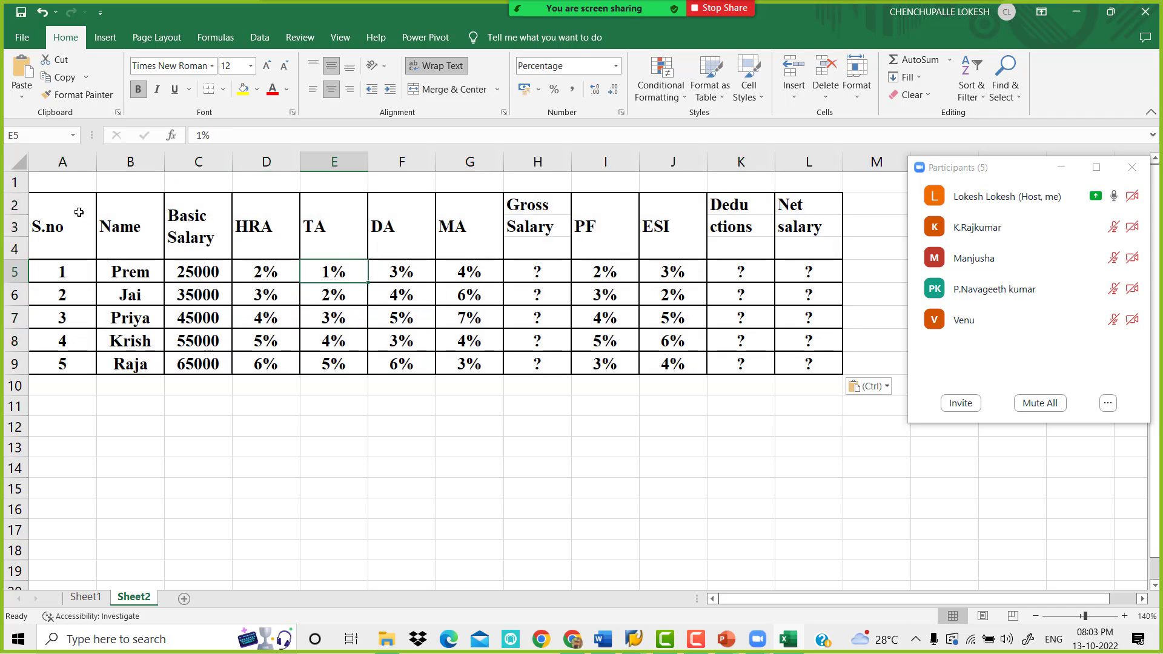
Make row 1 taller, merged and centered across A1:L1, and enter the title EMPLOYEE SALARY PAY SLIPS
drag(27, 193, 805, 208)
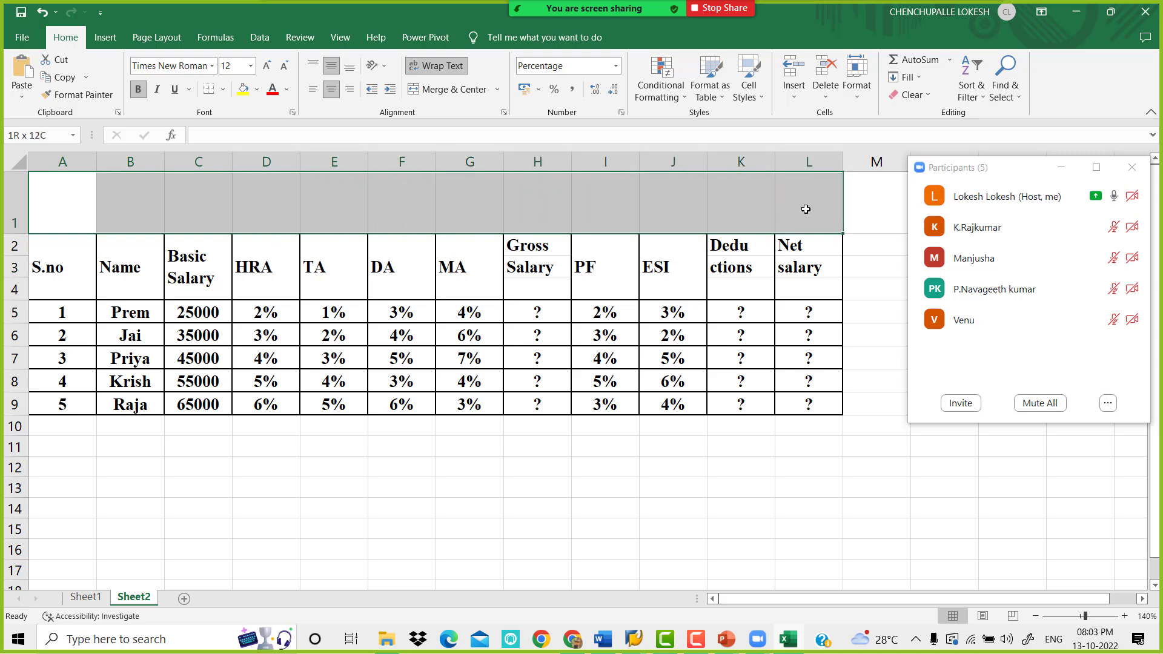
click(456, 89)
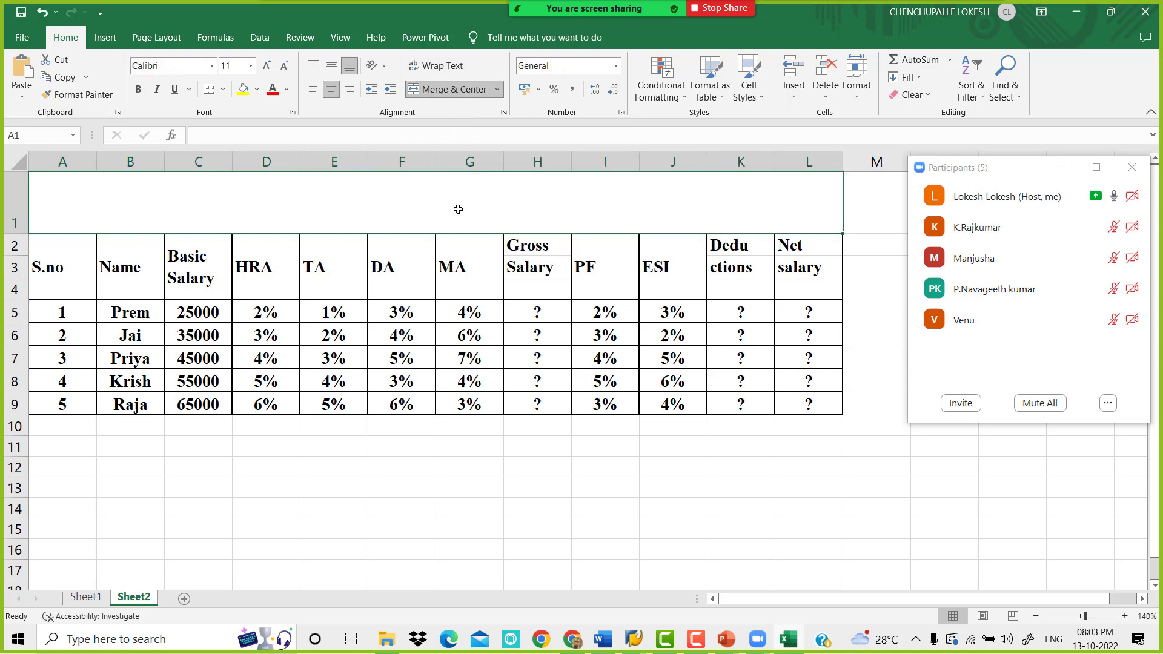
text(EM)
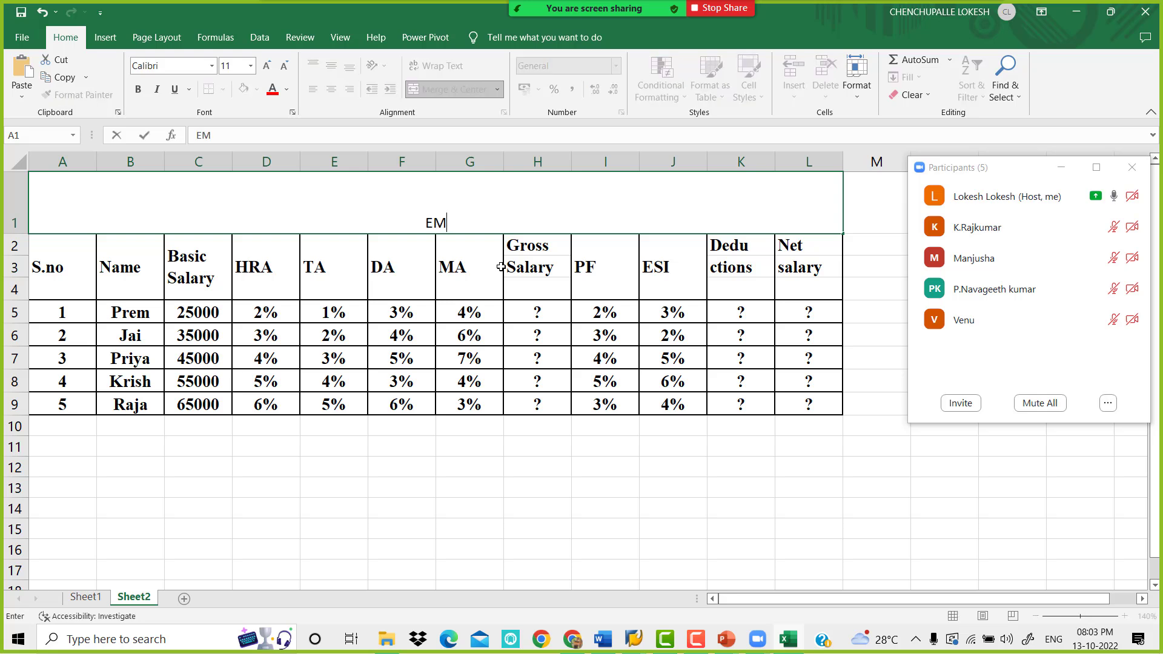
text(PLOYEE)
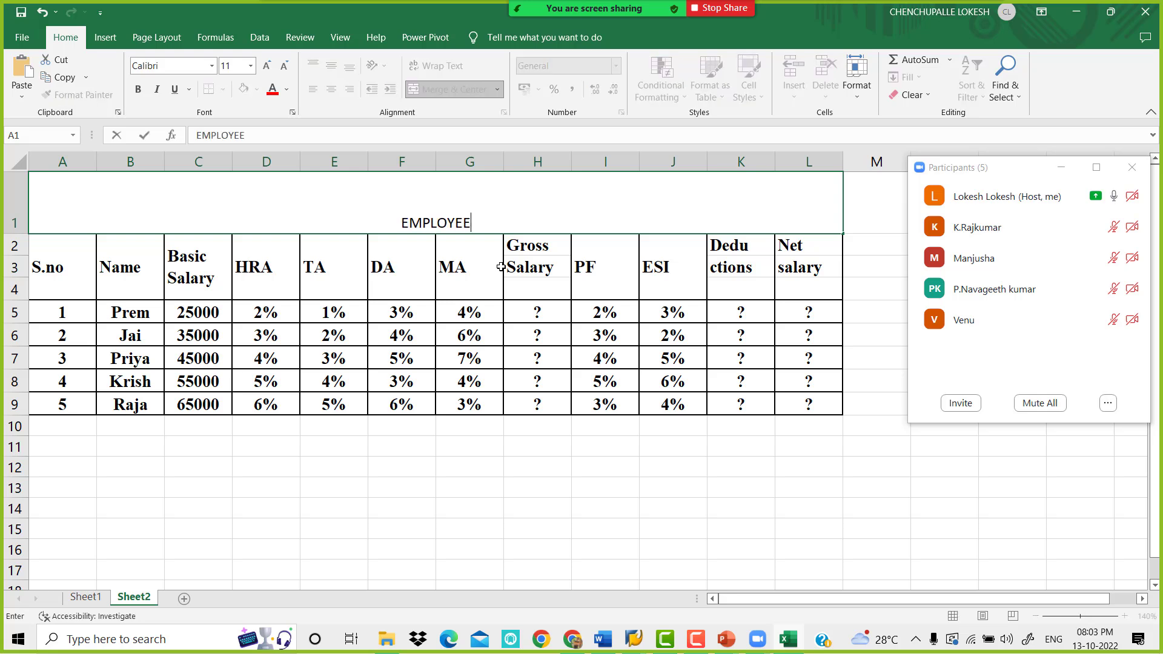
text( SALARY A)
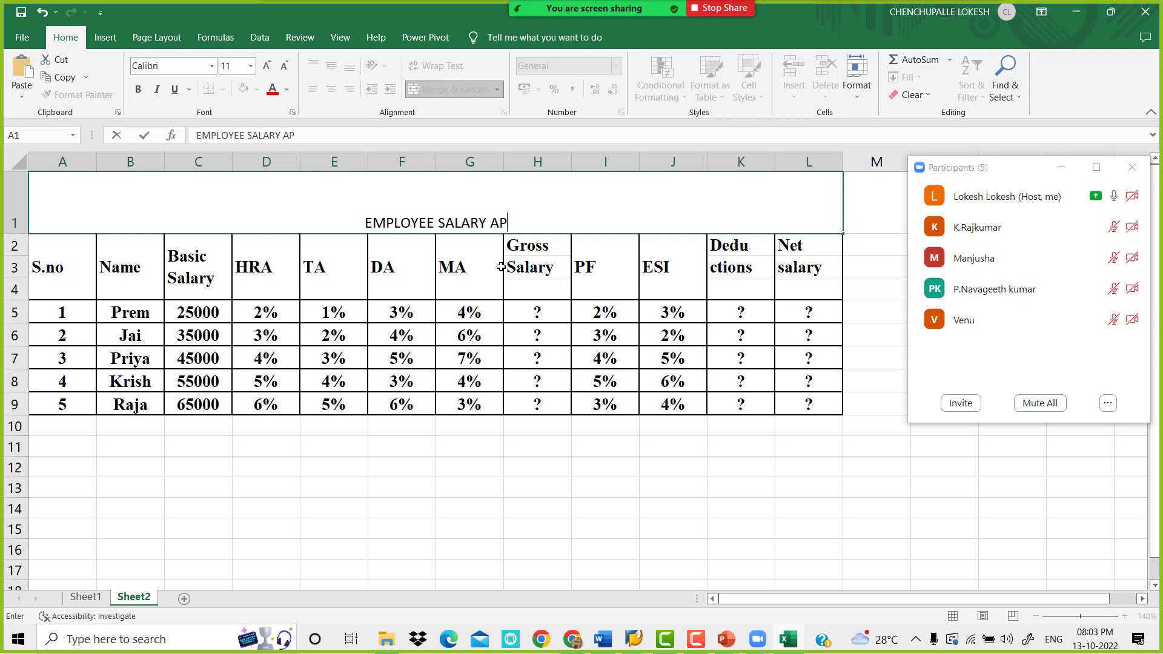
key(BackSpace)
text(PAY )
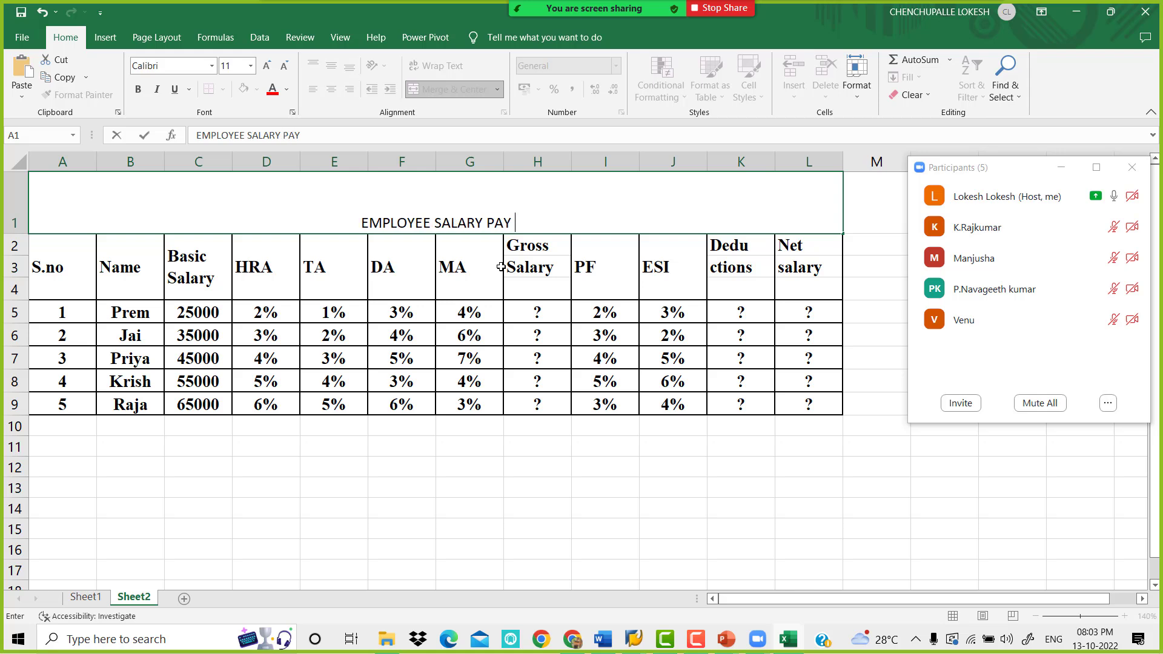
text(SLIPS)
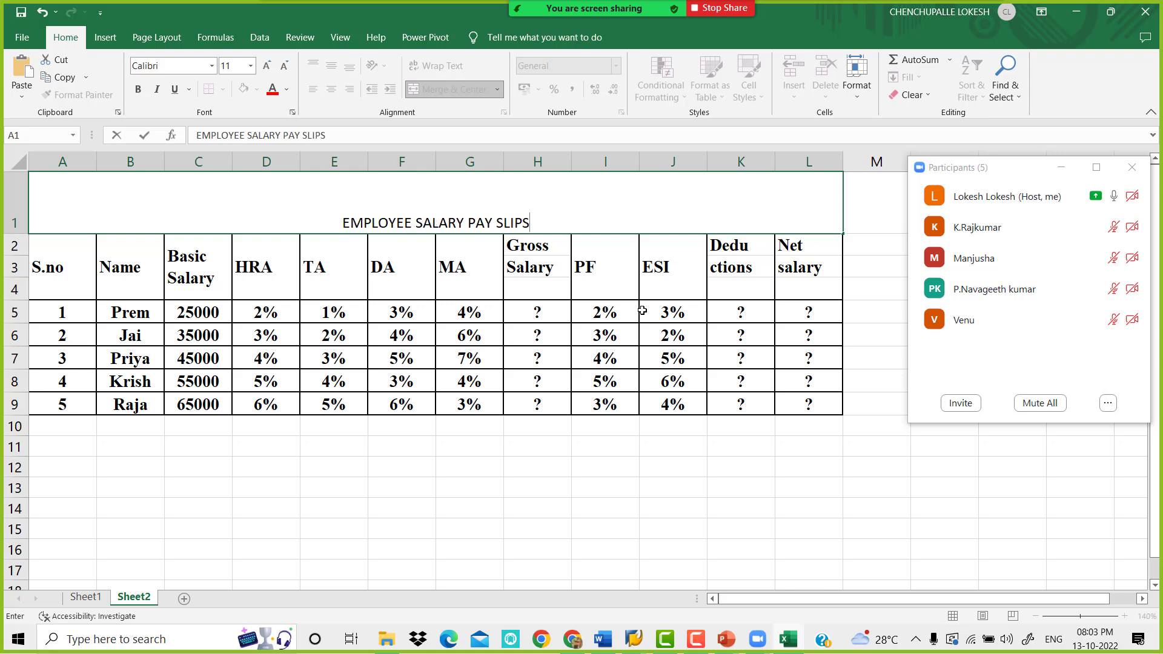
click(570, 330)
Format the title in row 1 as middle-aligned, 20 pt, bold red text on a yellow fill
click(495, 219)
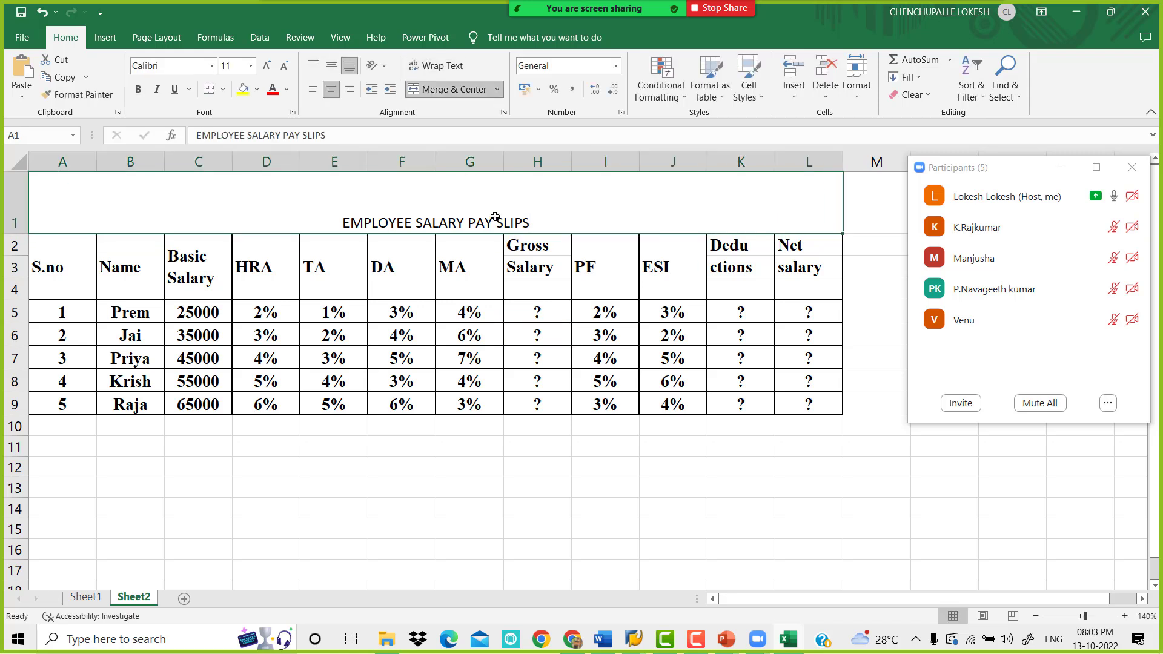
click(332, 67)
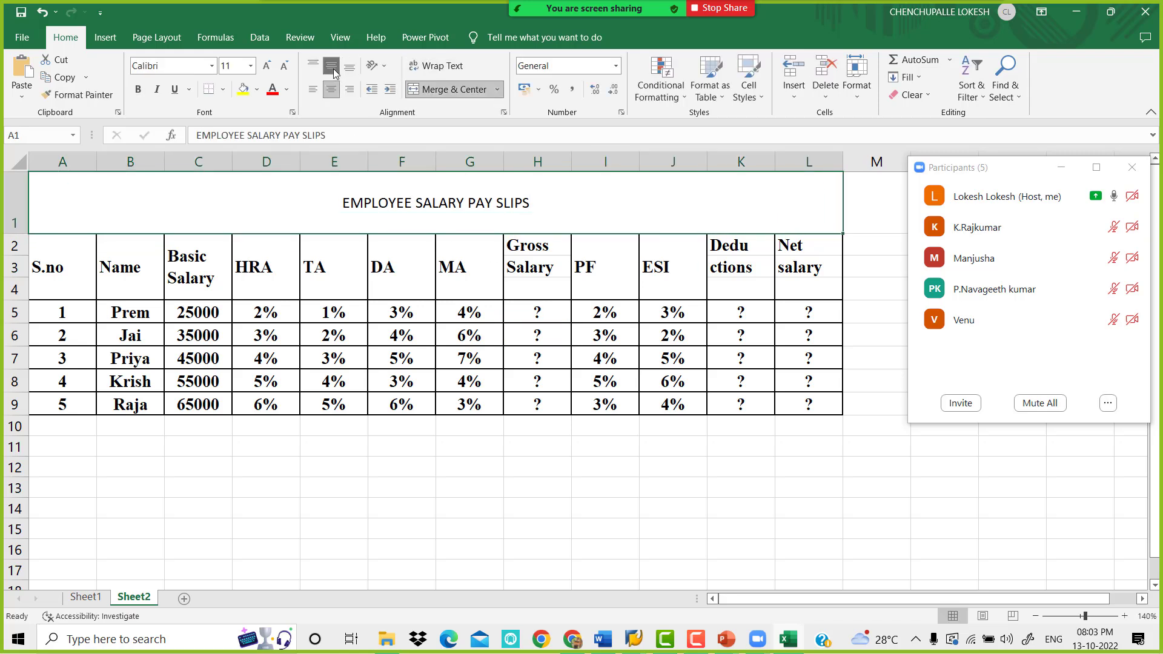
click(267, 66)
click(266, 65)
click(266, 66)
click(267, 66)
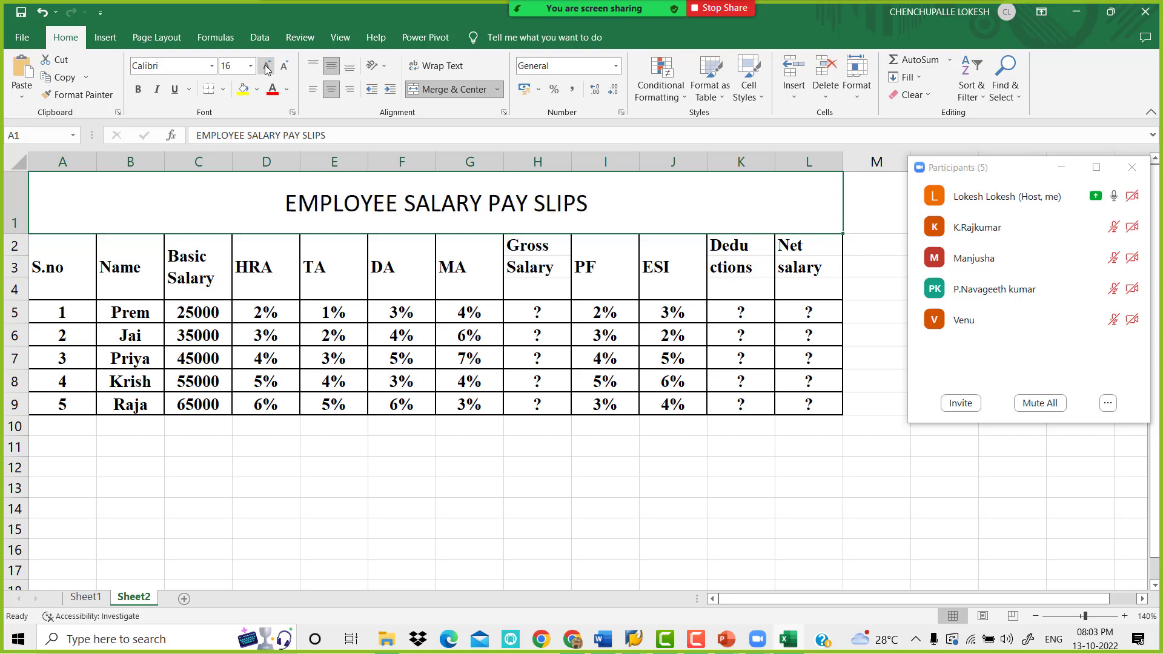
click(266, 65)
click(138, 89)
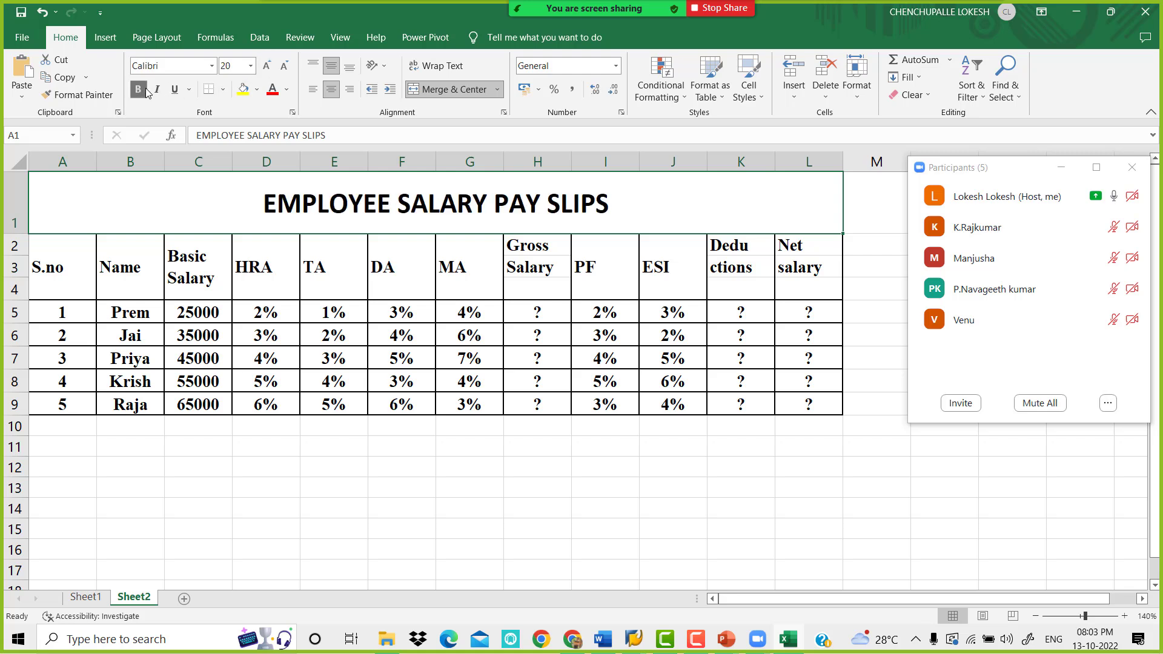
click(243, 89)
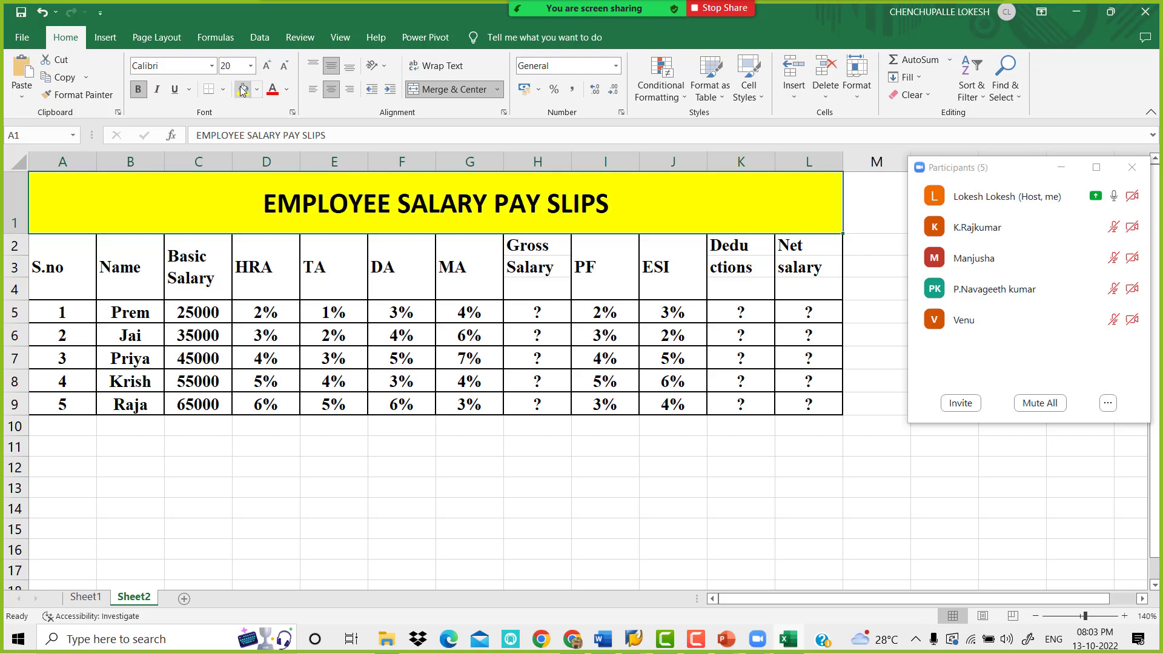
click(272, 89)
Fill the table's header cells A2:L4 with light blue and center the contents of the whole table horizontally
drag(63, 278, 794, 268)
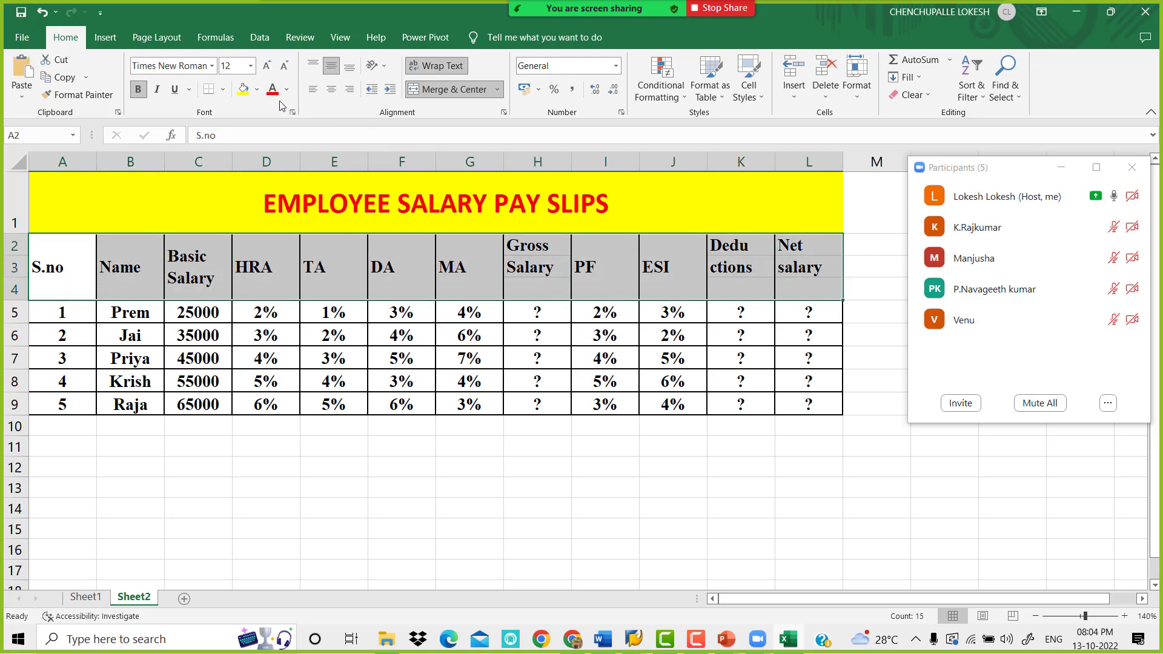
click(259, 95)
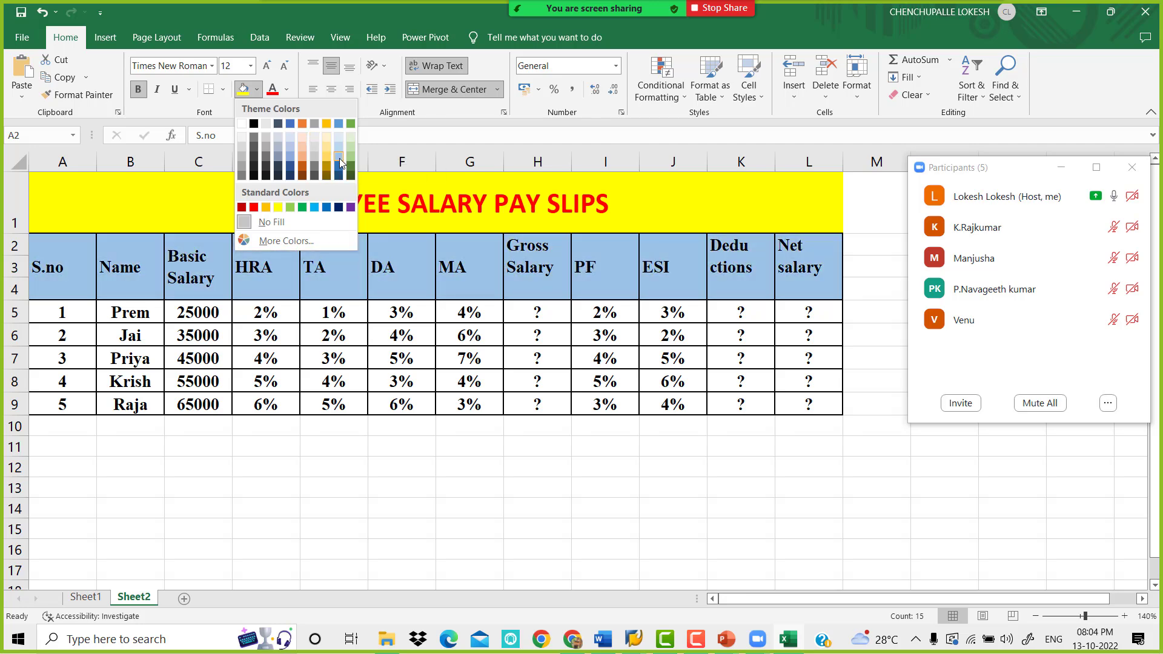
click(339, 158)
drag(300, 202, 307, 403)
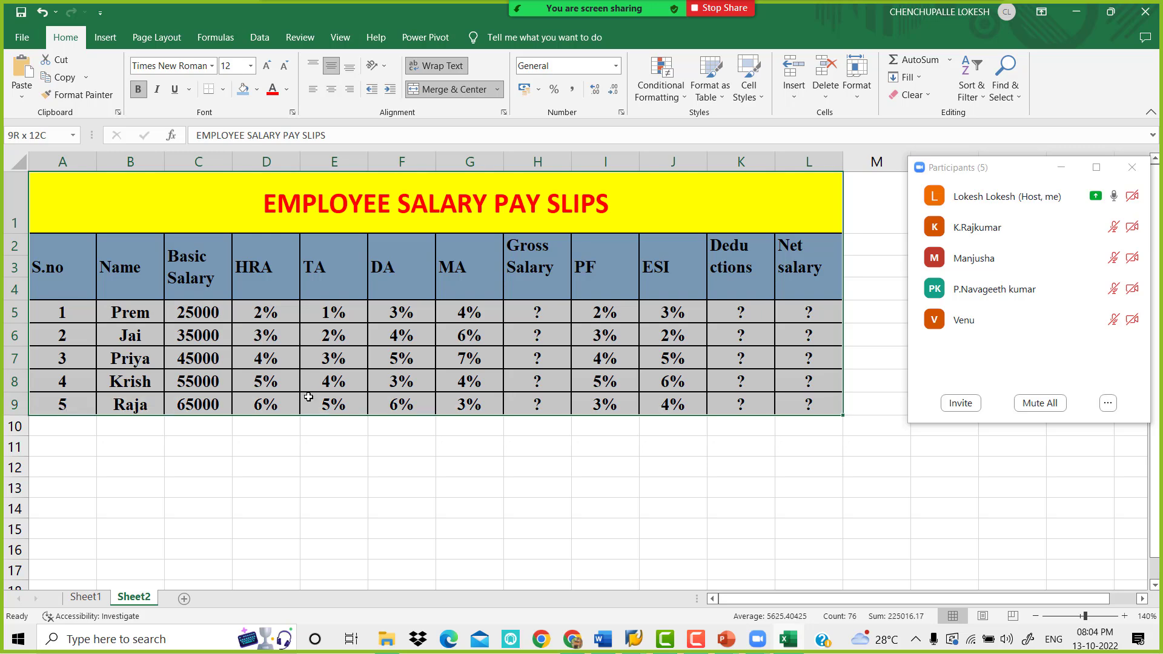
click(331, 89)
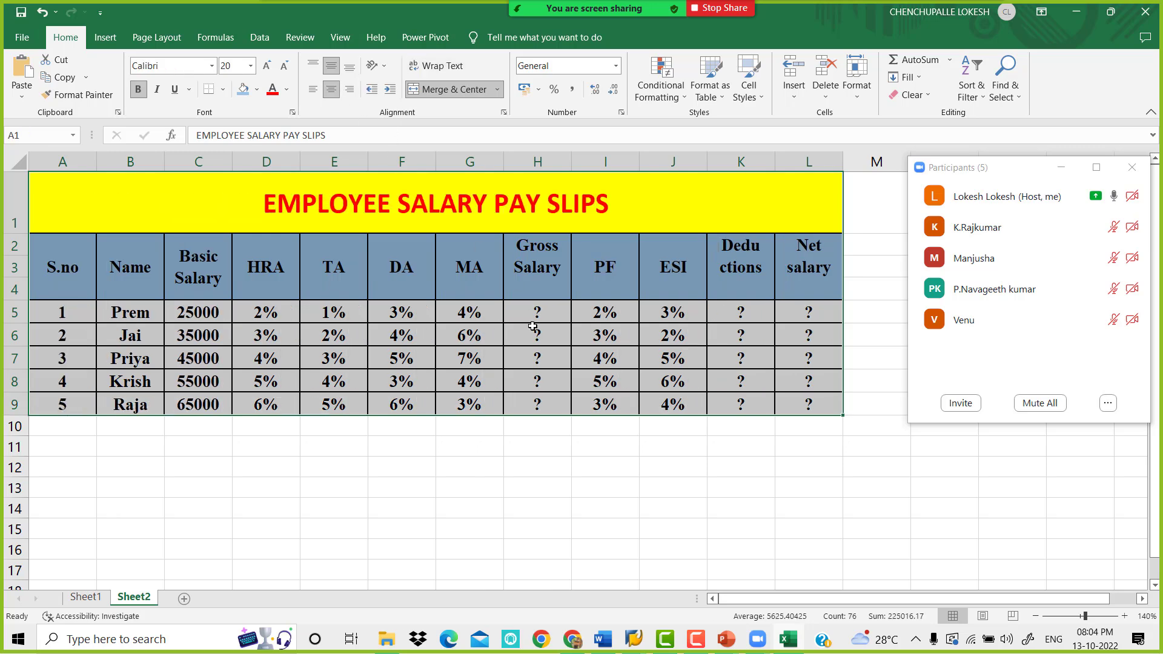
click(518, 340)
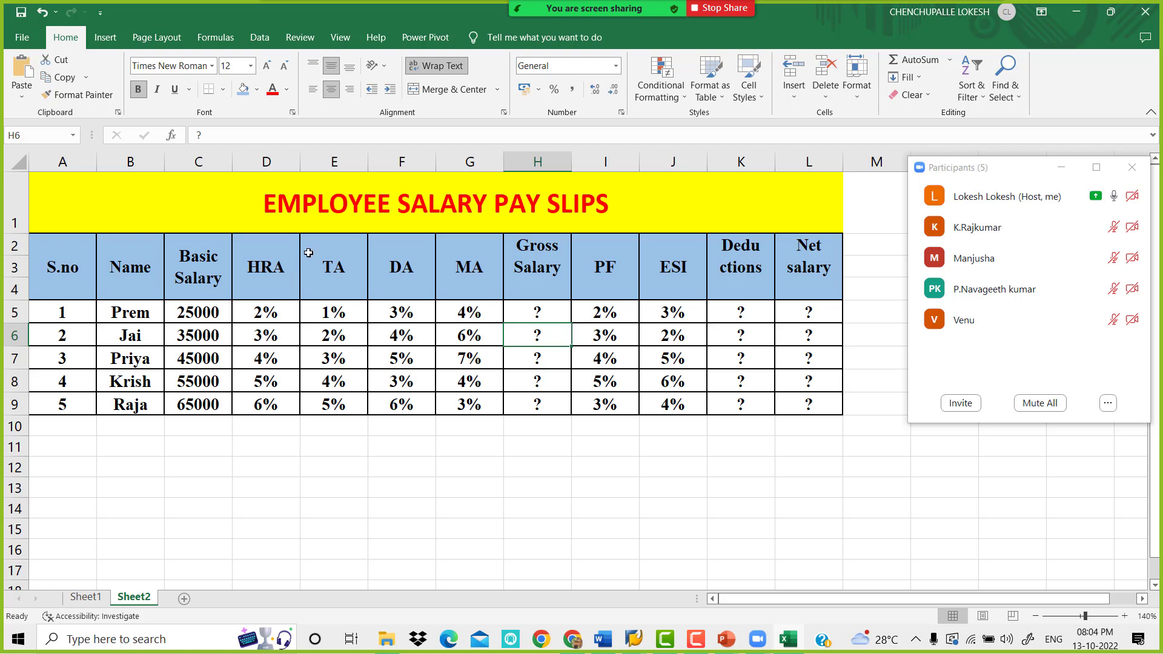
Copy the titled salary table A1:L9 and paste the duplicate starting at cell A11
drag(315, 205, 336, 407)
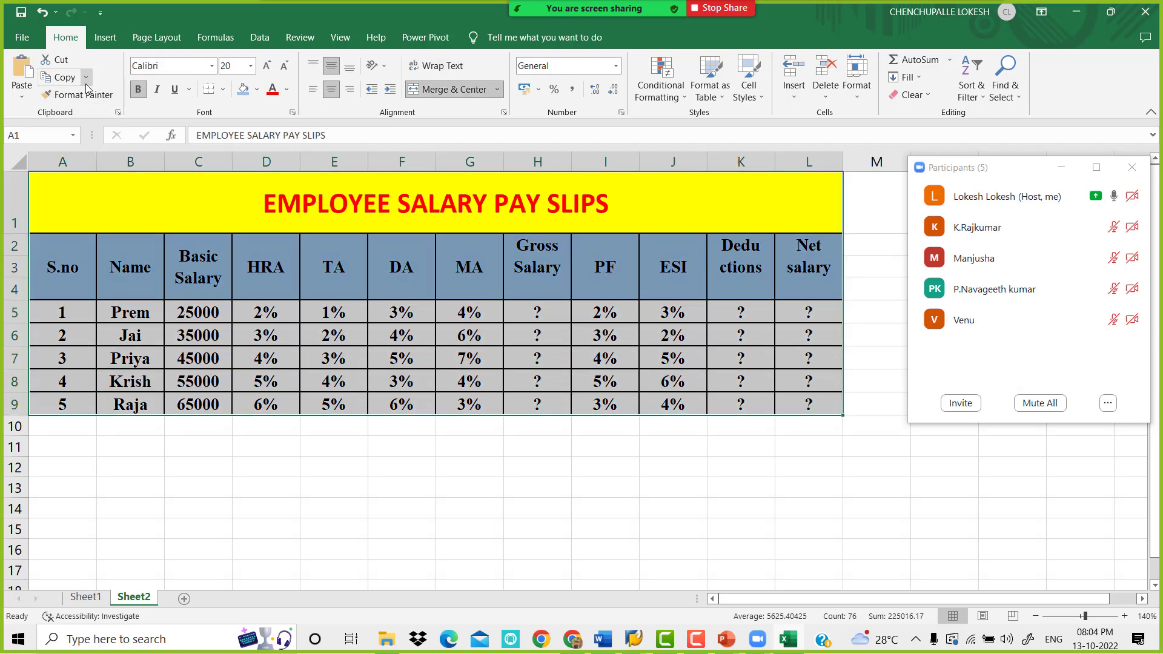
click(60, 77)
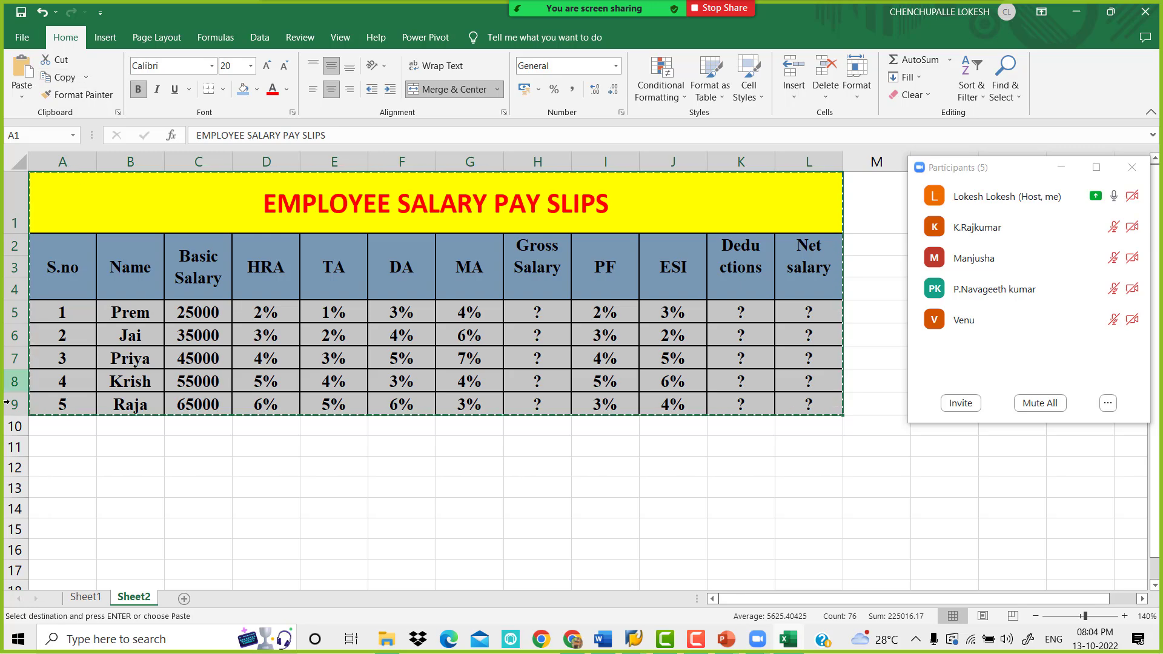
click(55, 448)
click(21, 72)
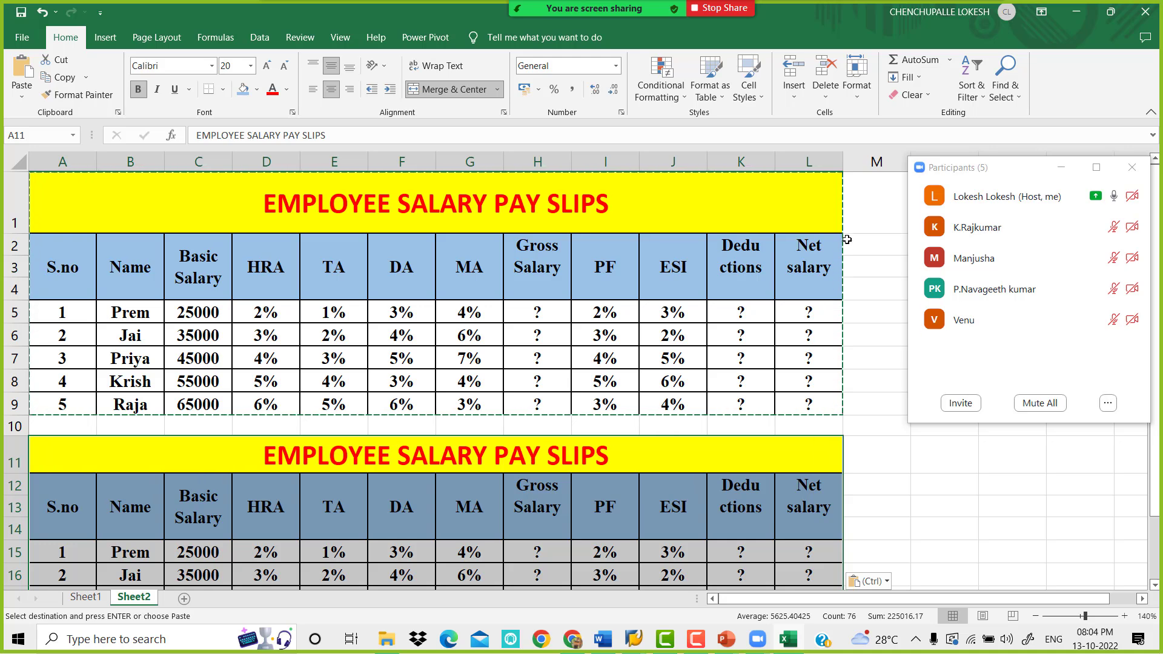
Clear the percentages and question marks from D15:L19 in the duplicate salary table
scroll(803, 431, down, 1)
key(Escape)
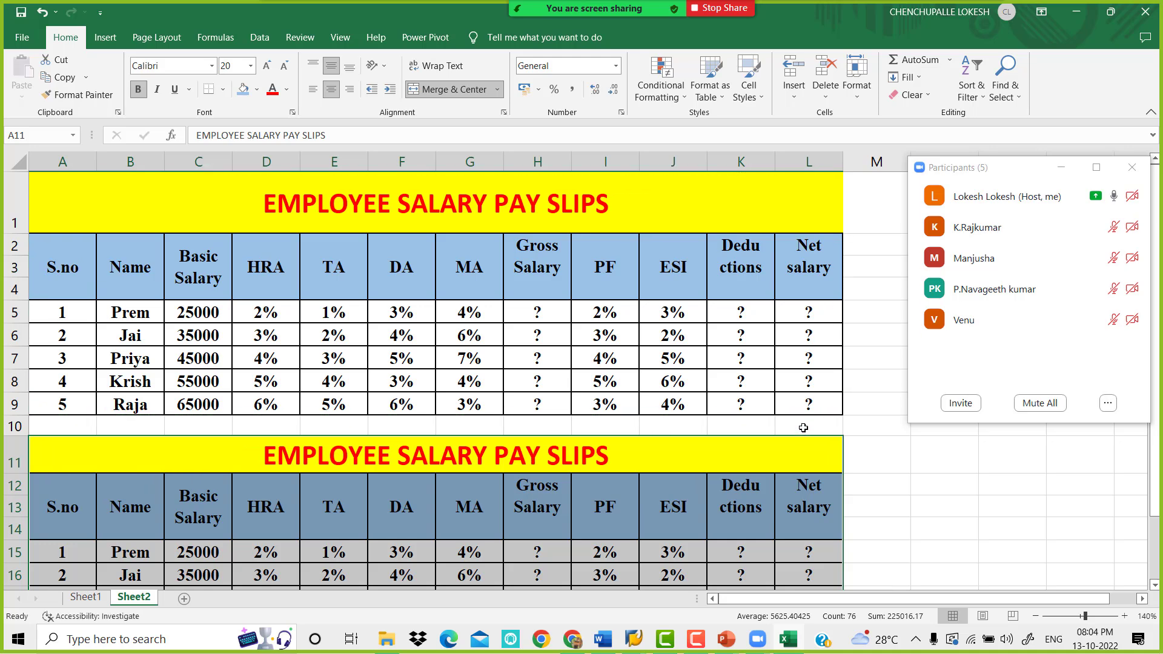
click(1035, 615)
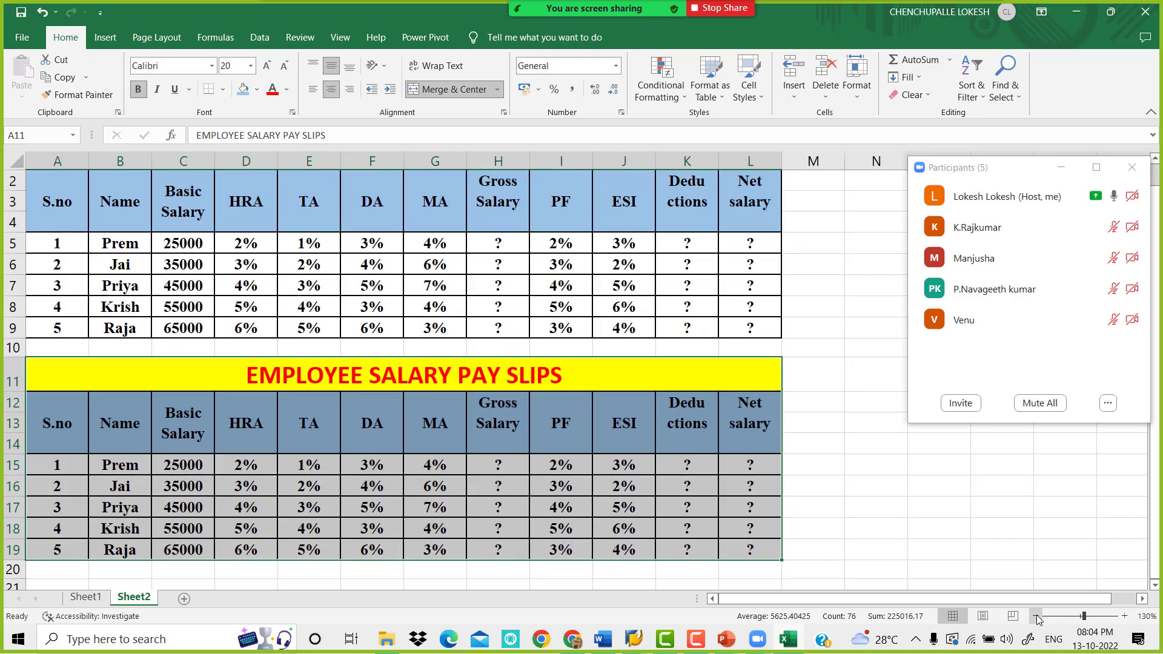
click(1036, 615)
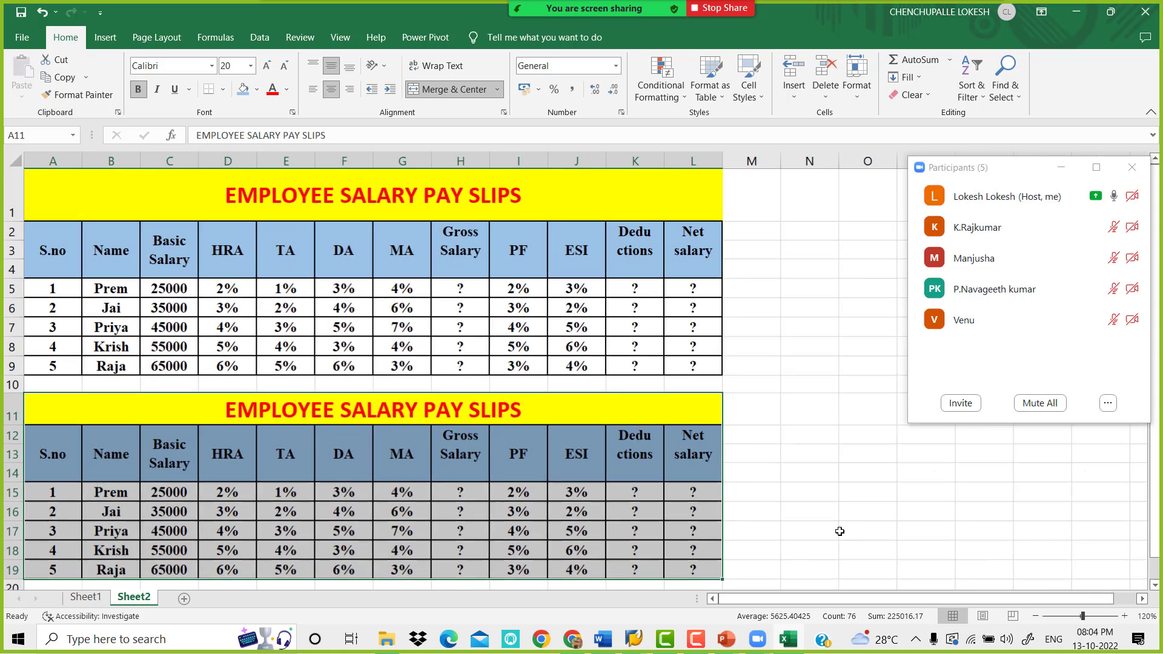
click(634, 455)
click(484, 467)
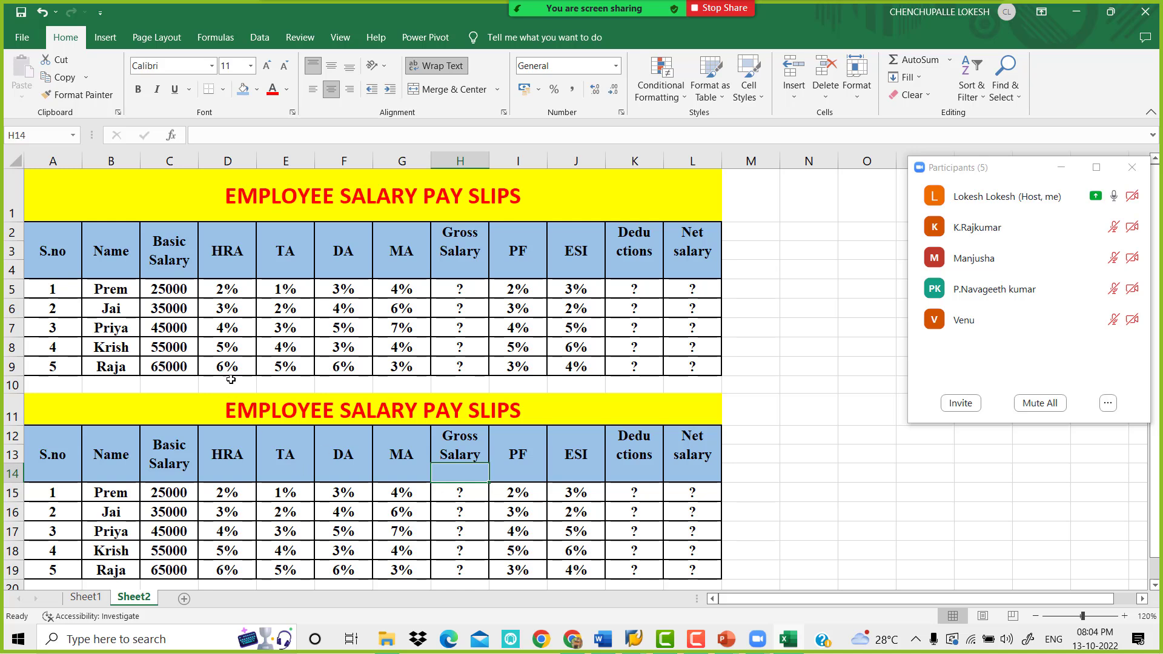
drag(231, 498, 702, 566)
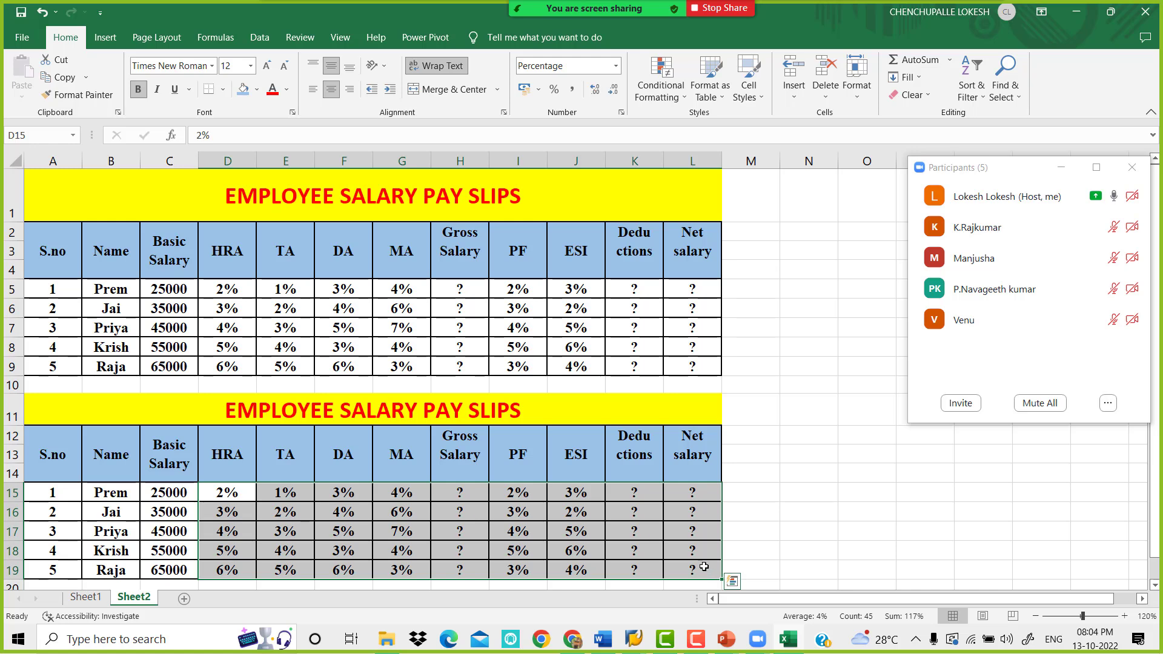
key(Delete)
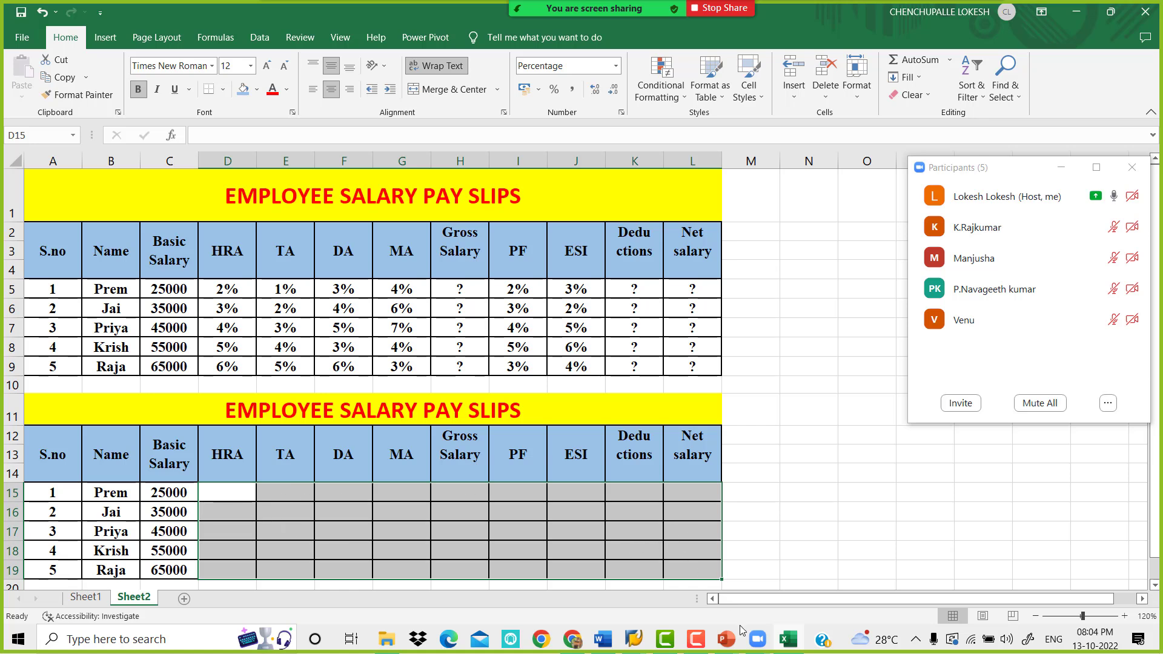
Check the HRA formula in the Word document and enter =C5*D5 in cell D15 of the Excel sheet
click(236, 494)
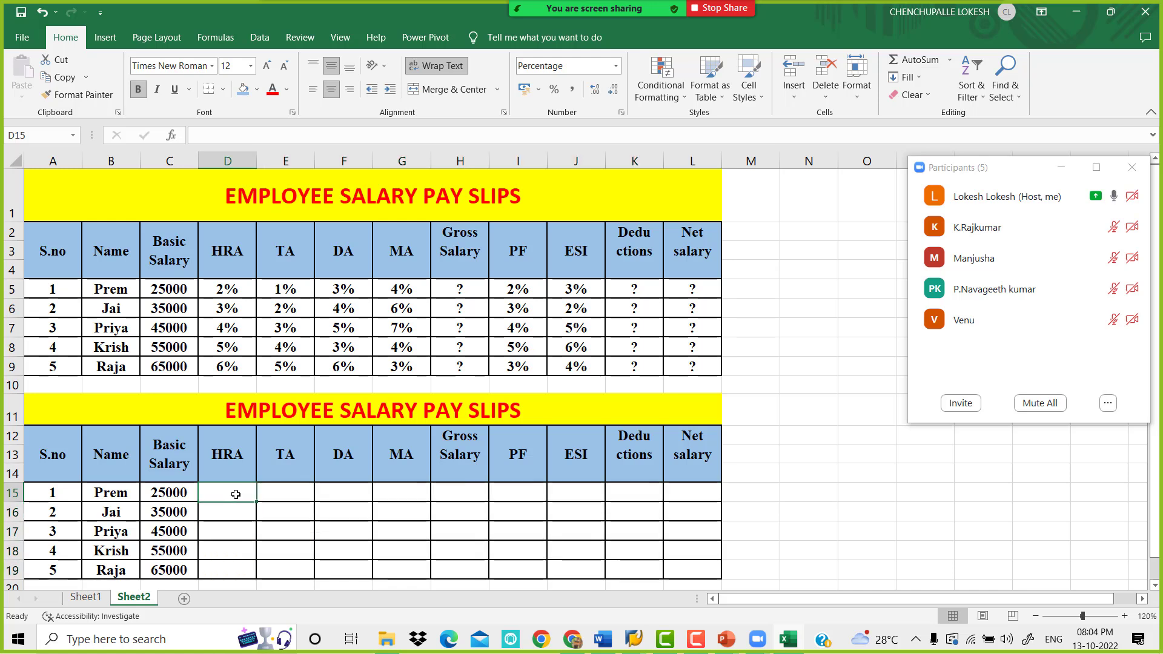
click(603, 639)
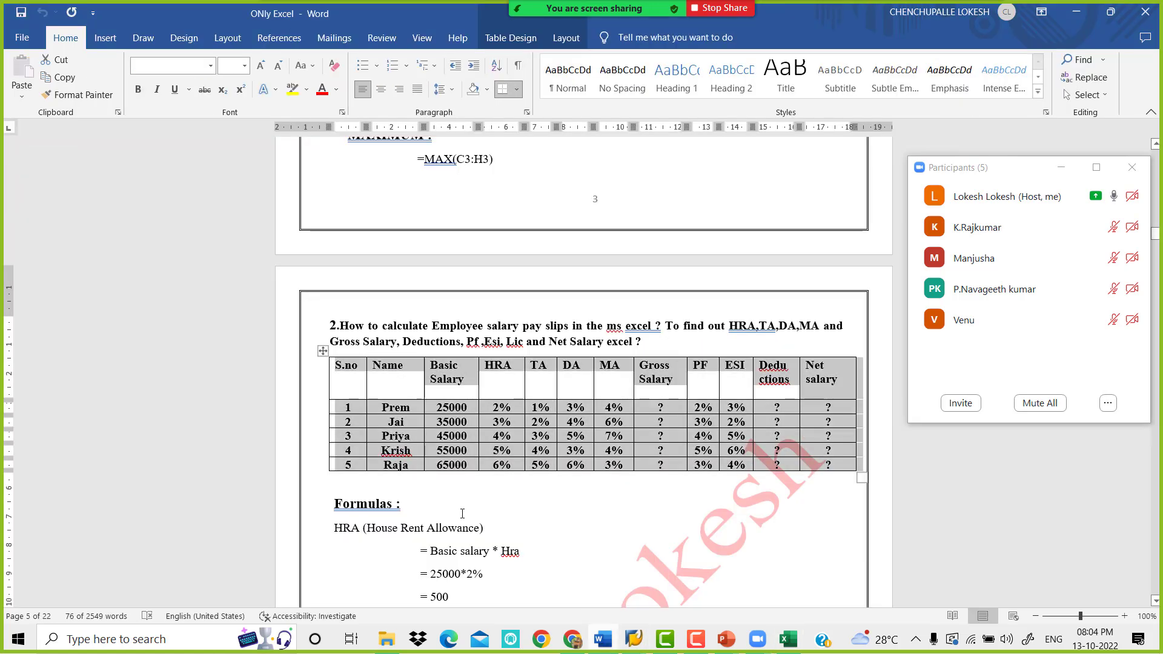
scroll(413, 485, down, 2)
scroll(413, 484, down, 1)
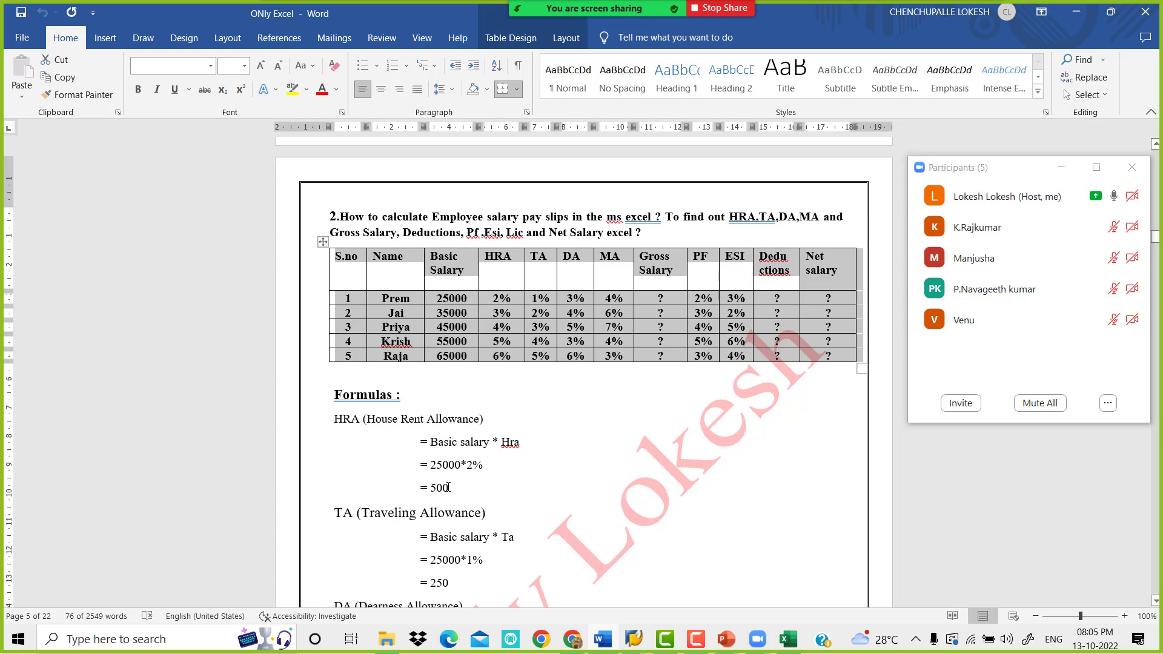
click(787, 639)
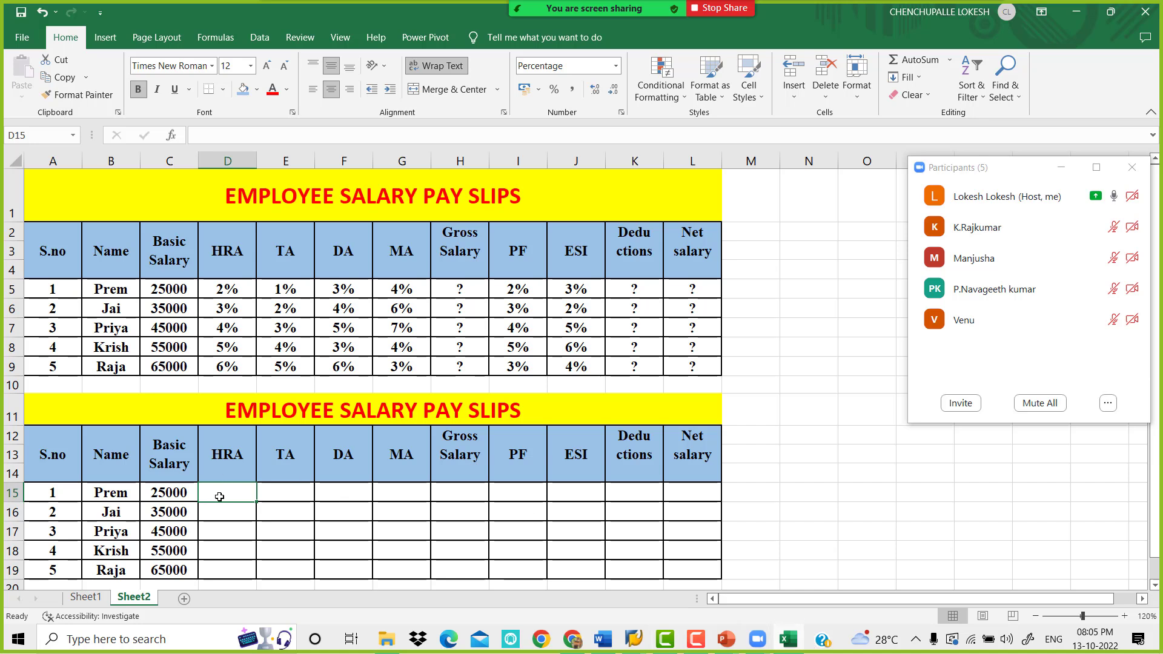
text(=)
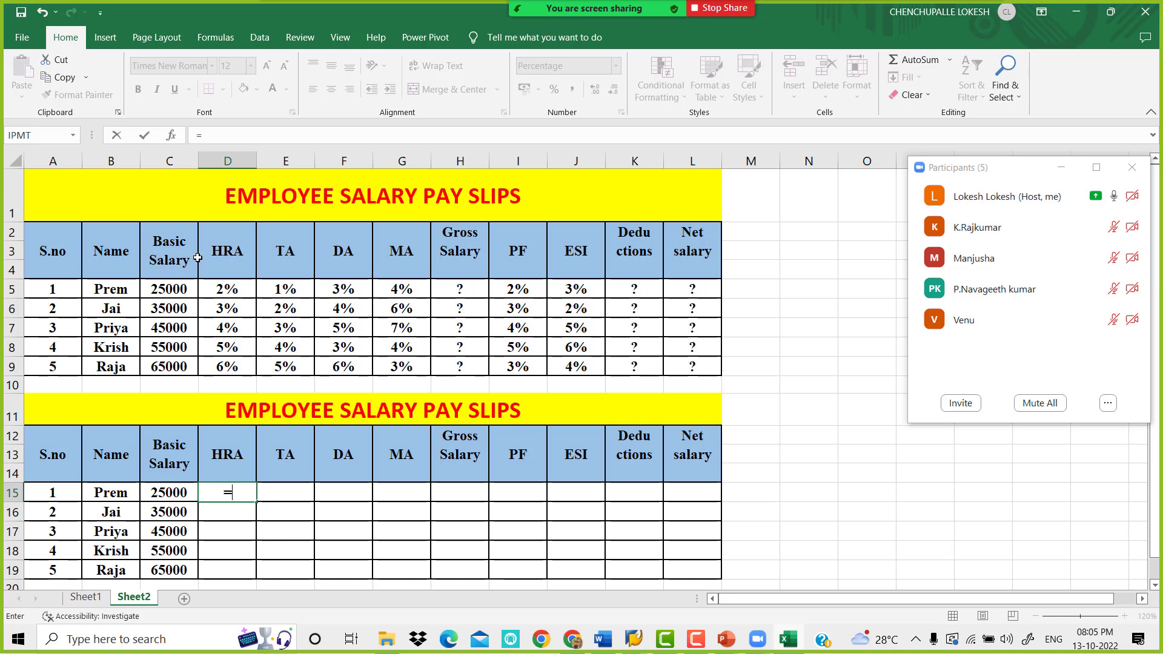
click(174, 292)
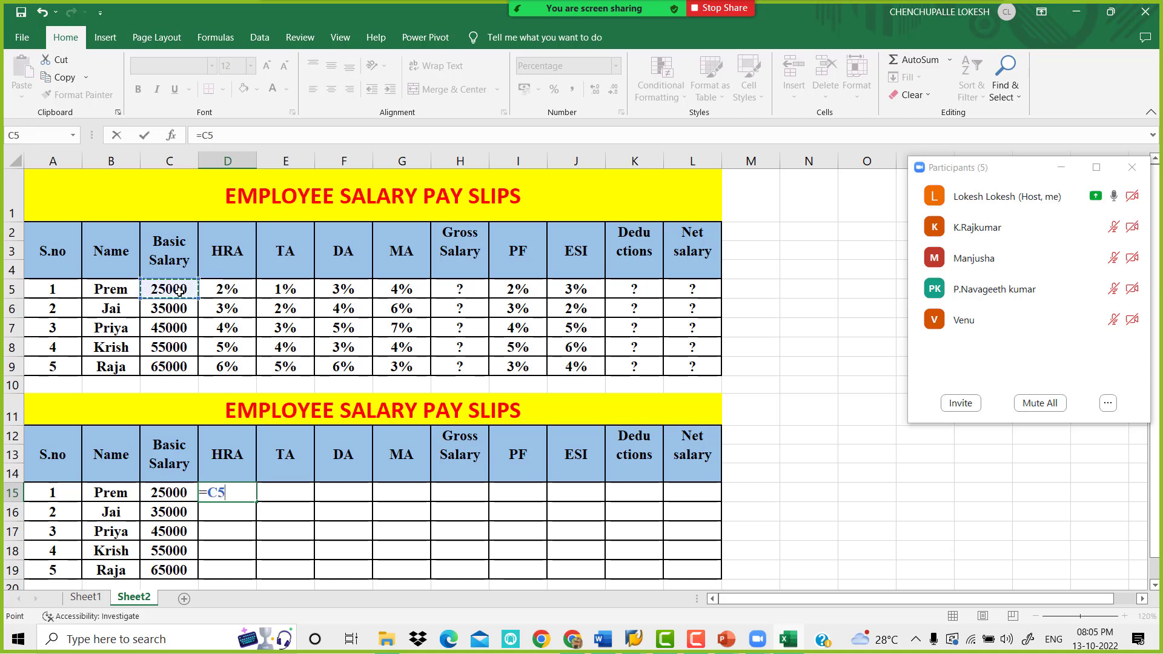
text(*)
click(252, 292)
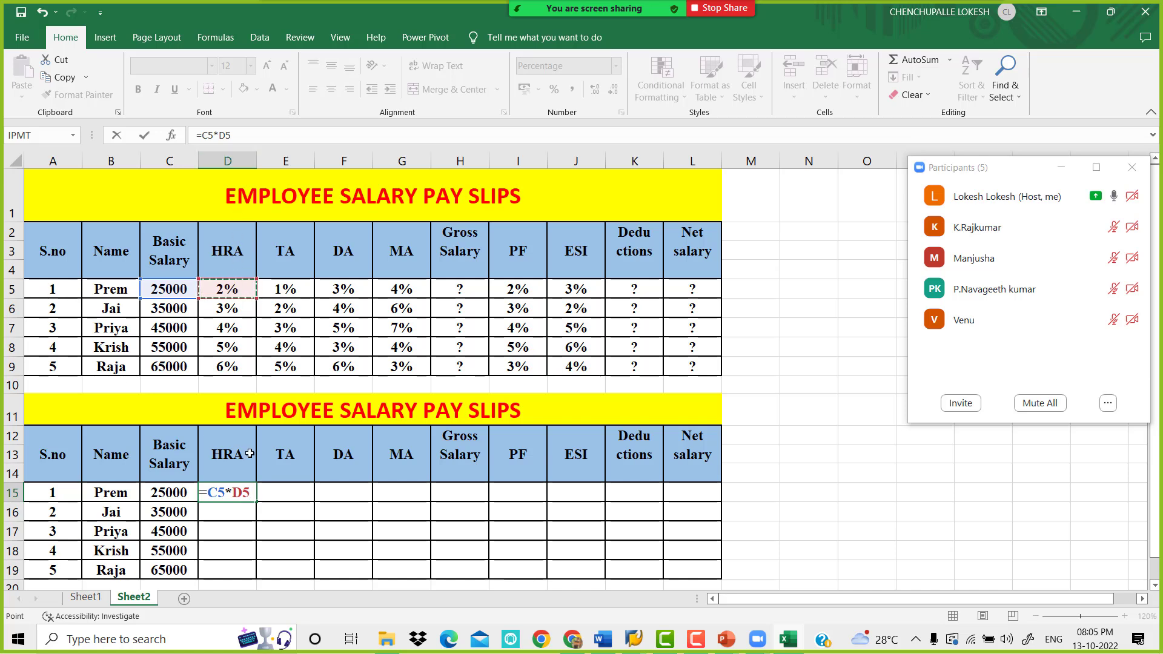
key(Return)
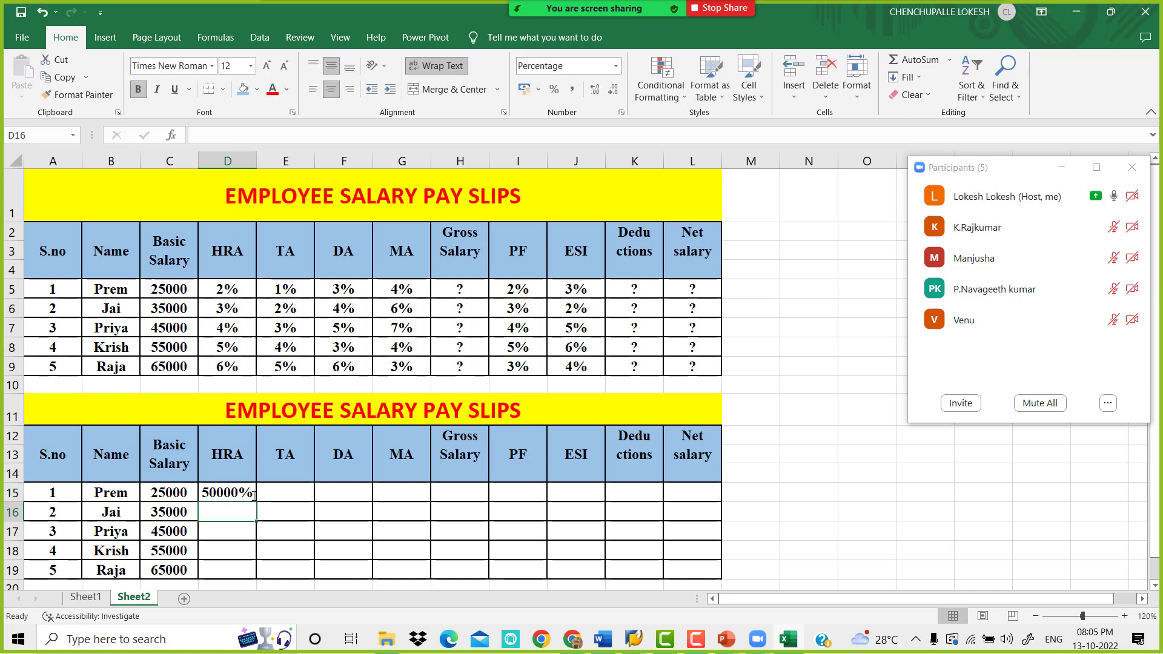
Change the number format of D15:L19 to General
key(Up)
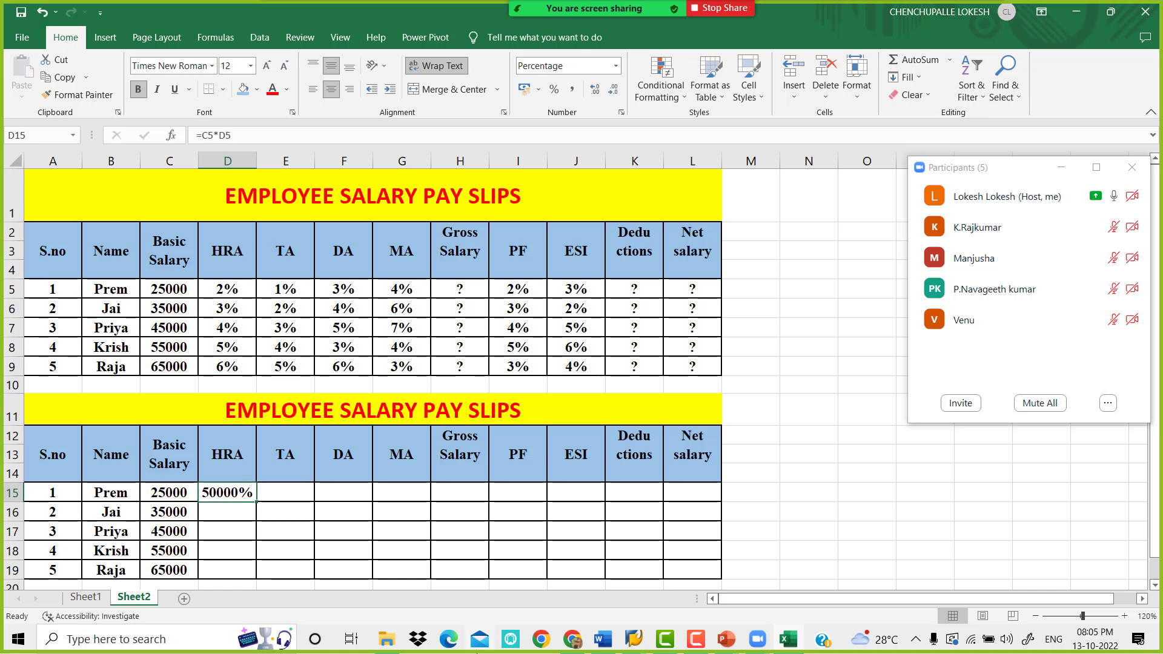
drag(245, 492, 685, 566)
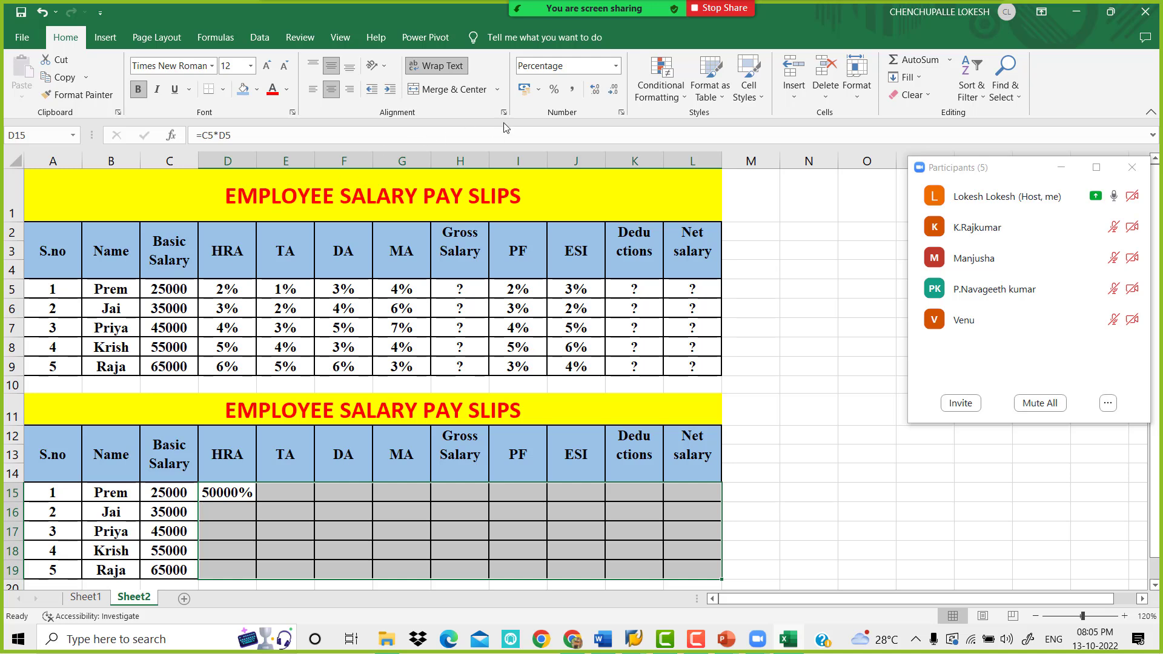
click(615, 66)
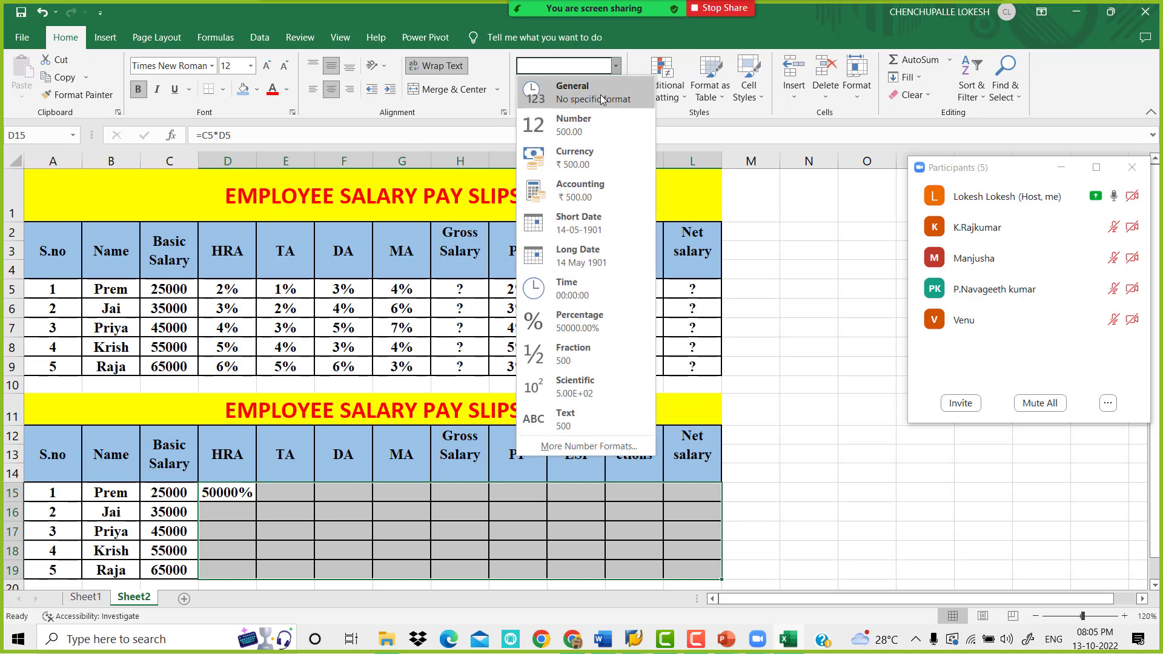
click(602, 98)
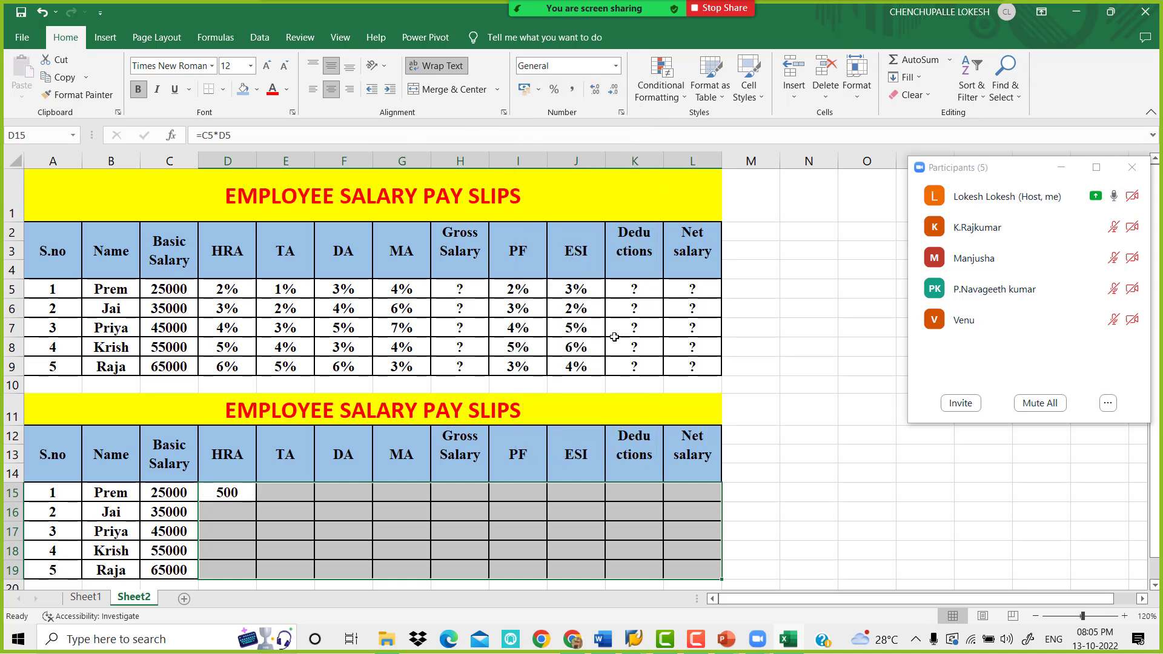
click(247, 495)
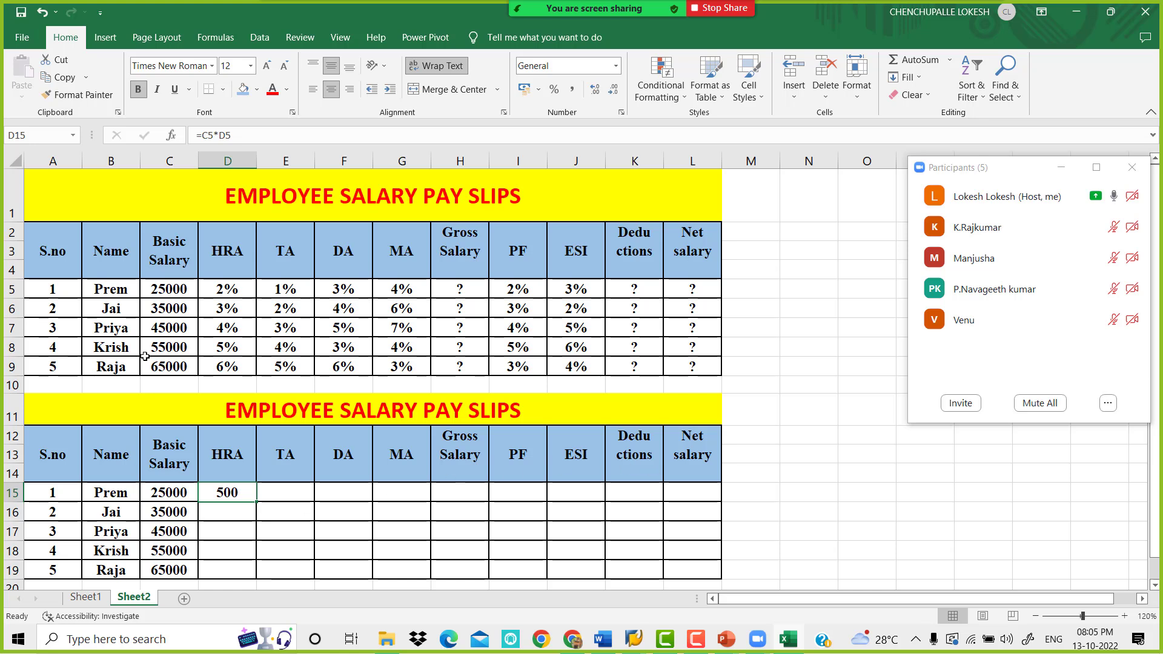
Examine the basic salary and HRA percentage of each remaining employee in C6:D9
click(174, 308)
click(223, 305)
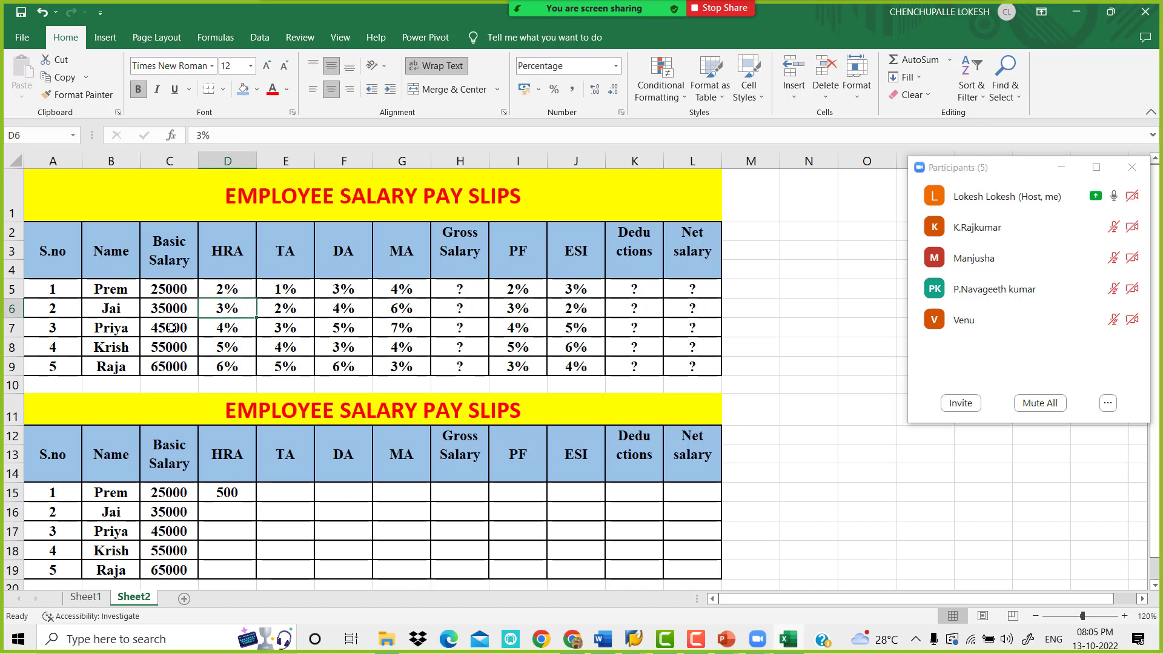
click(174, 328)
click(243, 325)
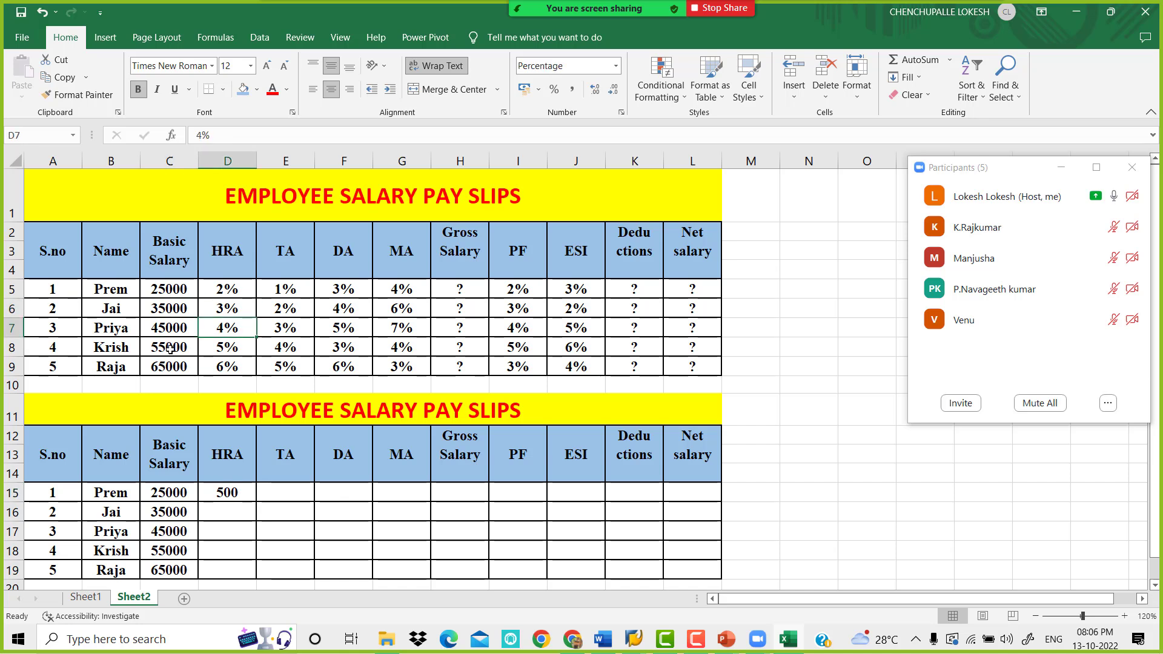
click(170, 348)
click(246, 342)
click(174, 369)
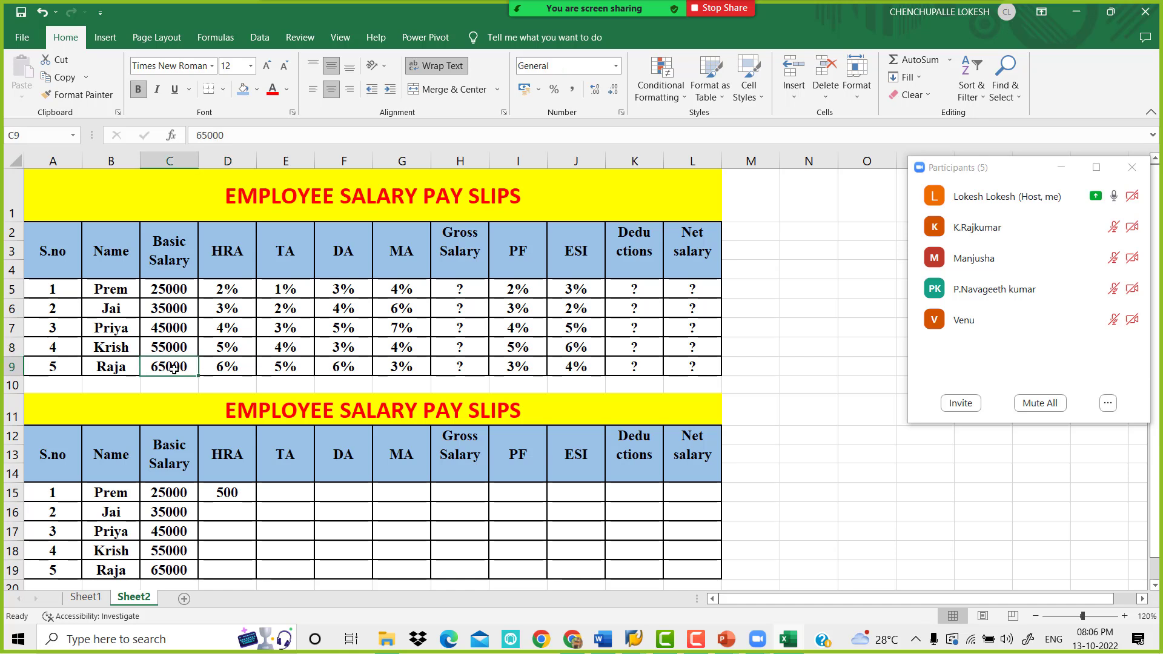
click(237, 366)
Fill the HRA formula from D15 down to D19
click(229, 489)
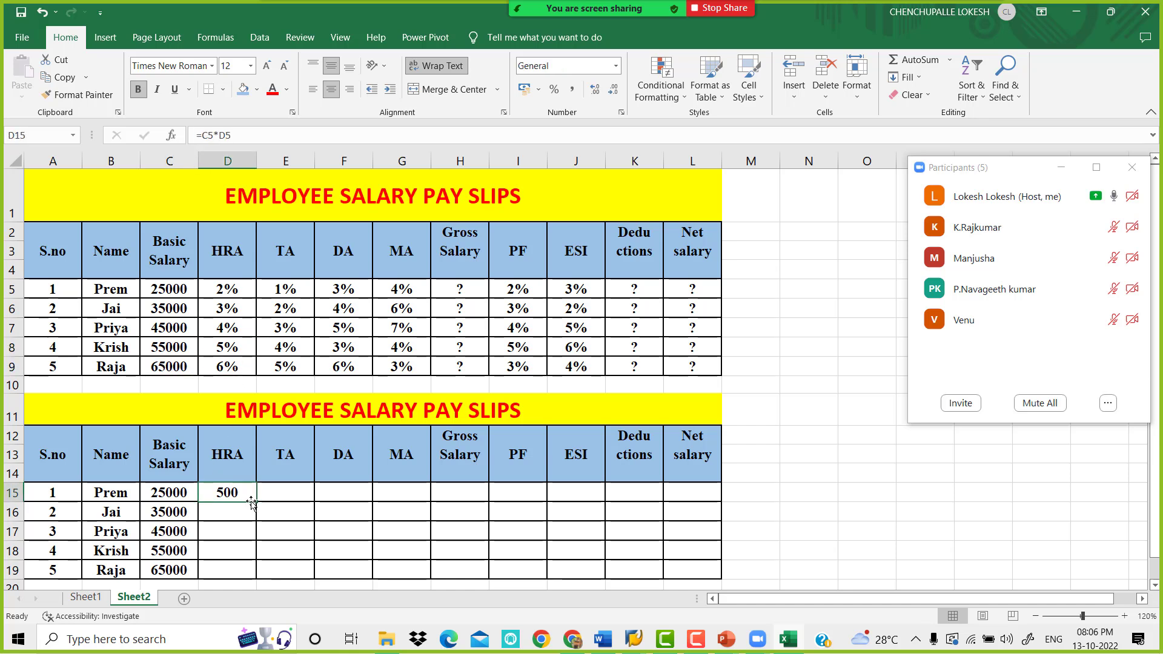
drag(251, 501, 251, 574)
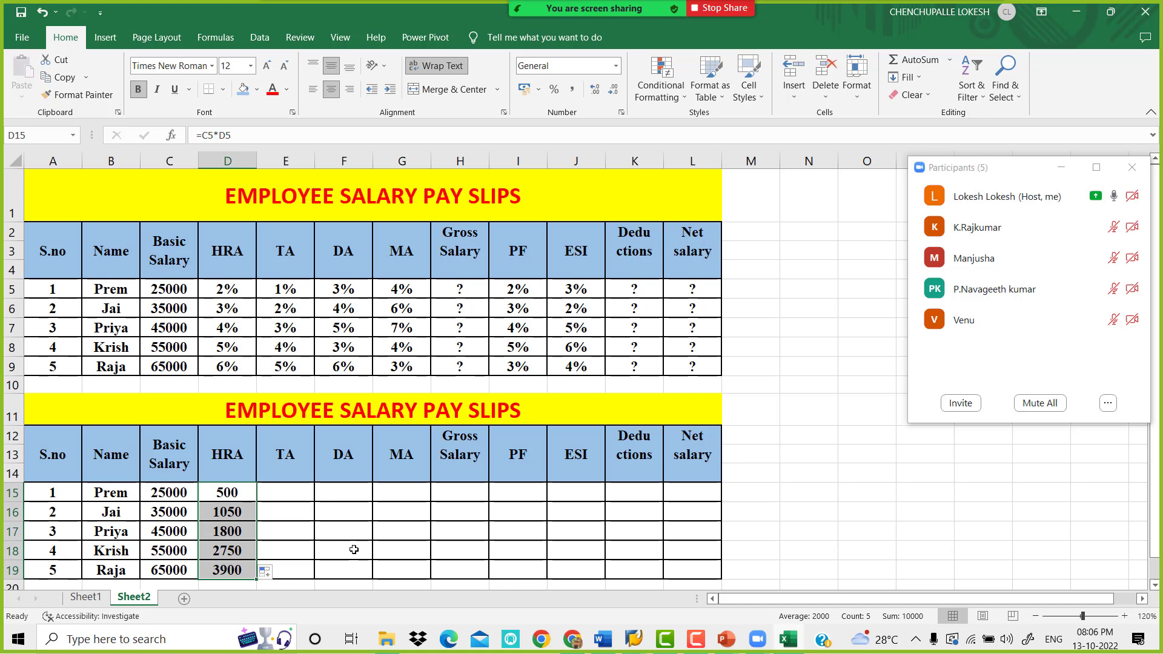
Check the TA formula in the Word document and enter =C5*E5 in cell E15 of the Excel sheet
click(293, 494)
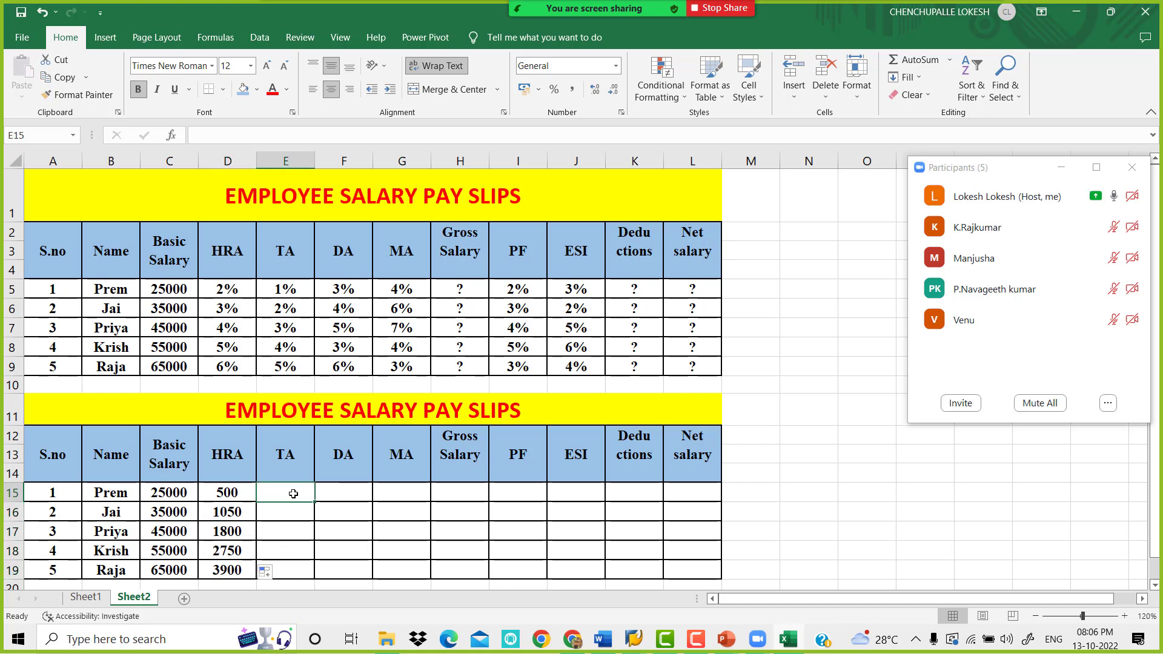
click(602, 640)
scroll(465, 483, down, 2)
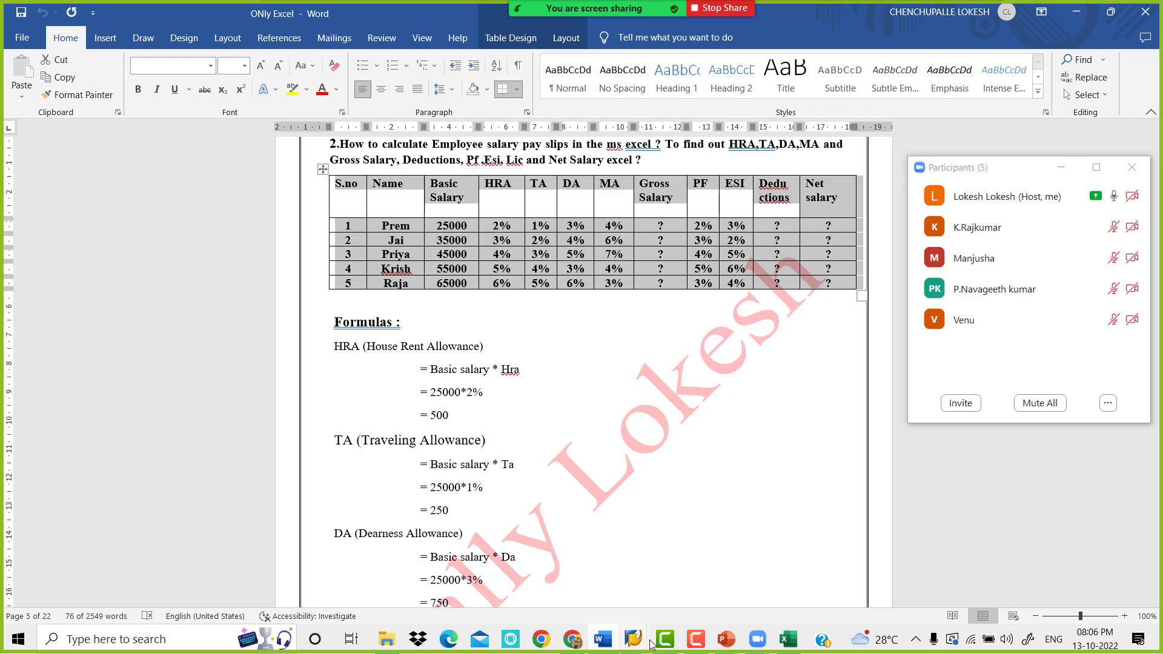
click(787, 639)
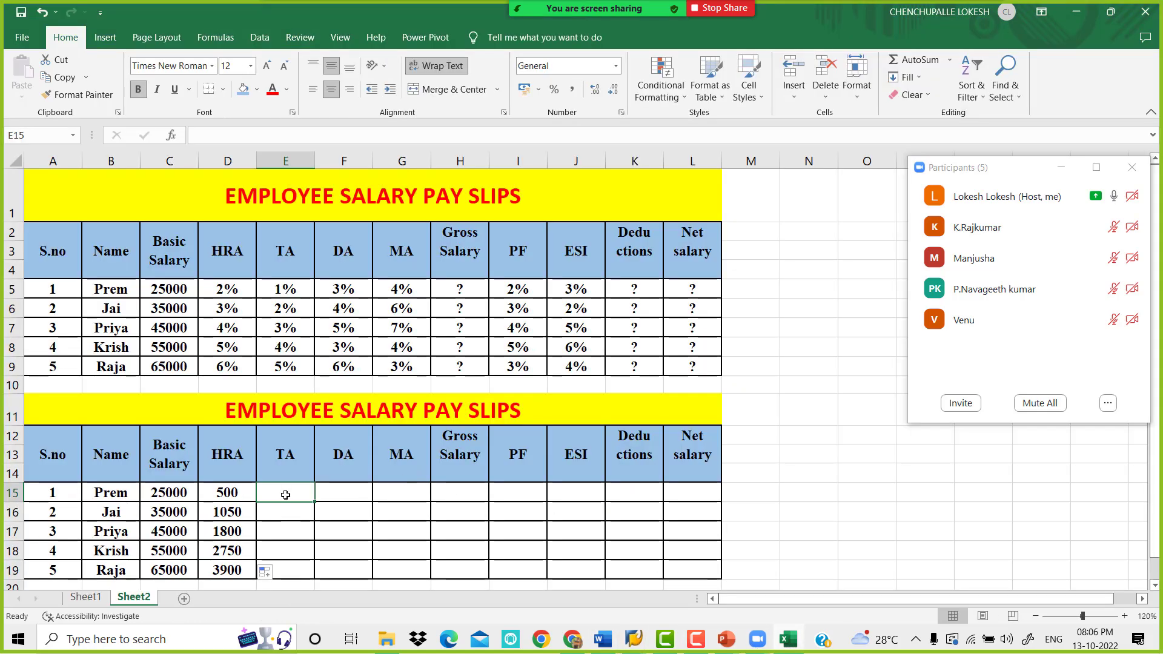
text(=)
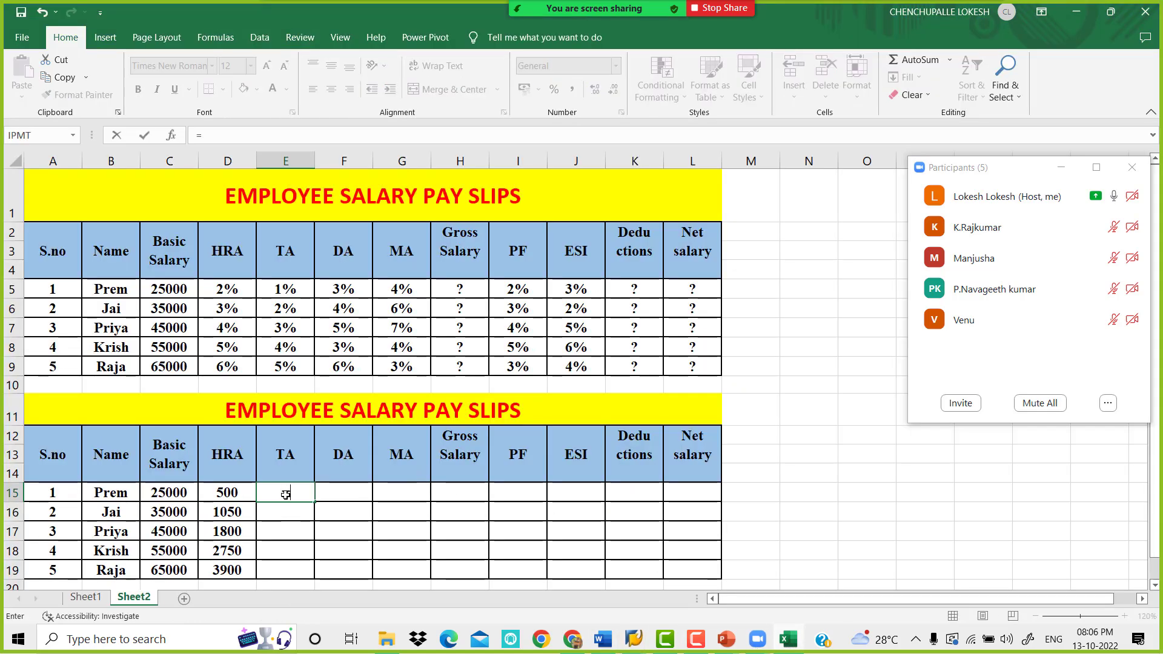
click(177, 290)
text(*)
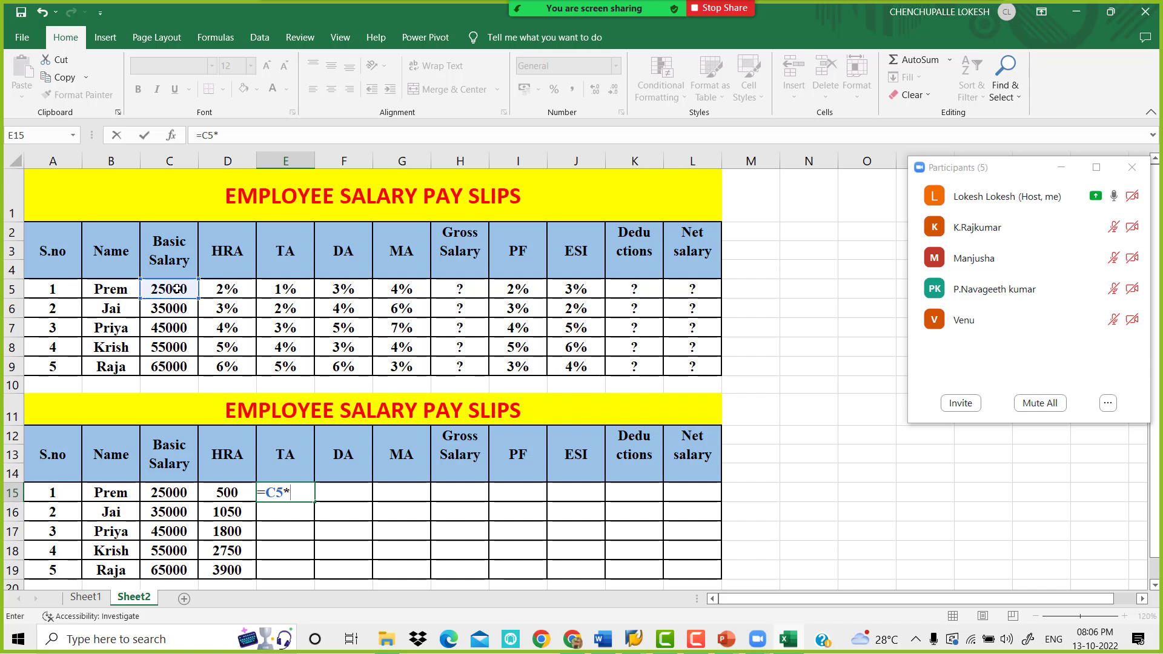
click(273, 291)
key(Return)
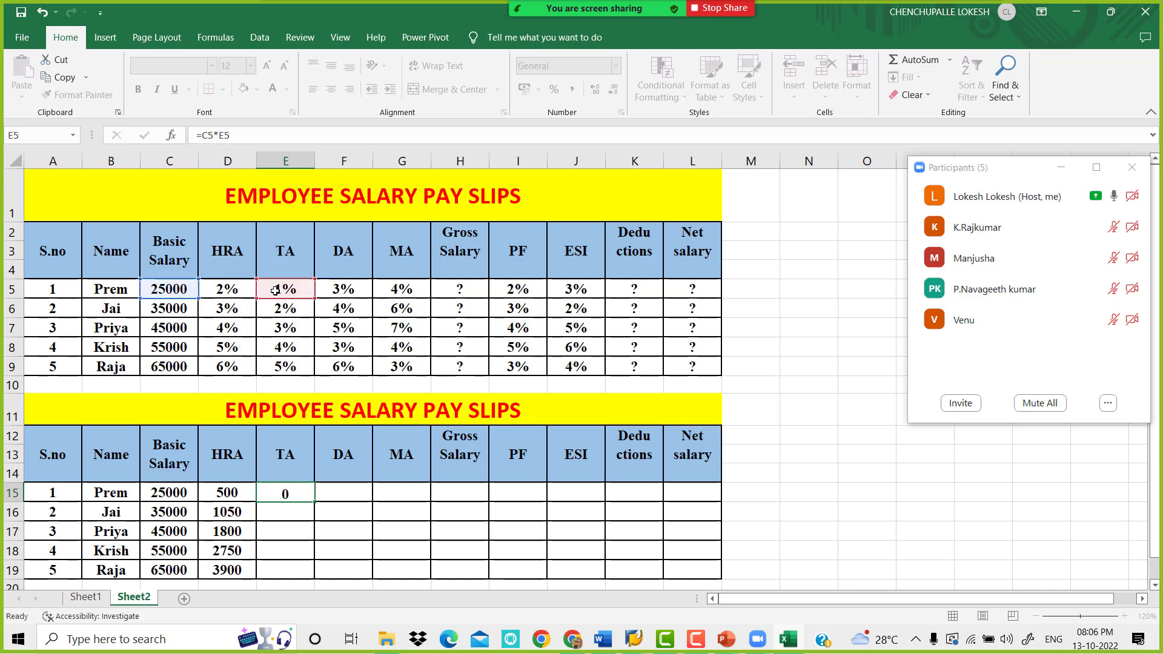
Fill the TA formula from E15 down to E19 and review the basic salaries and TA percentages behind it
click(307, 491)
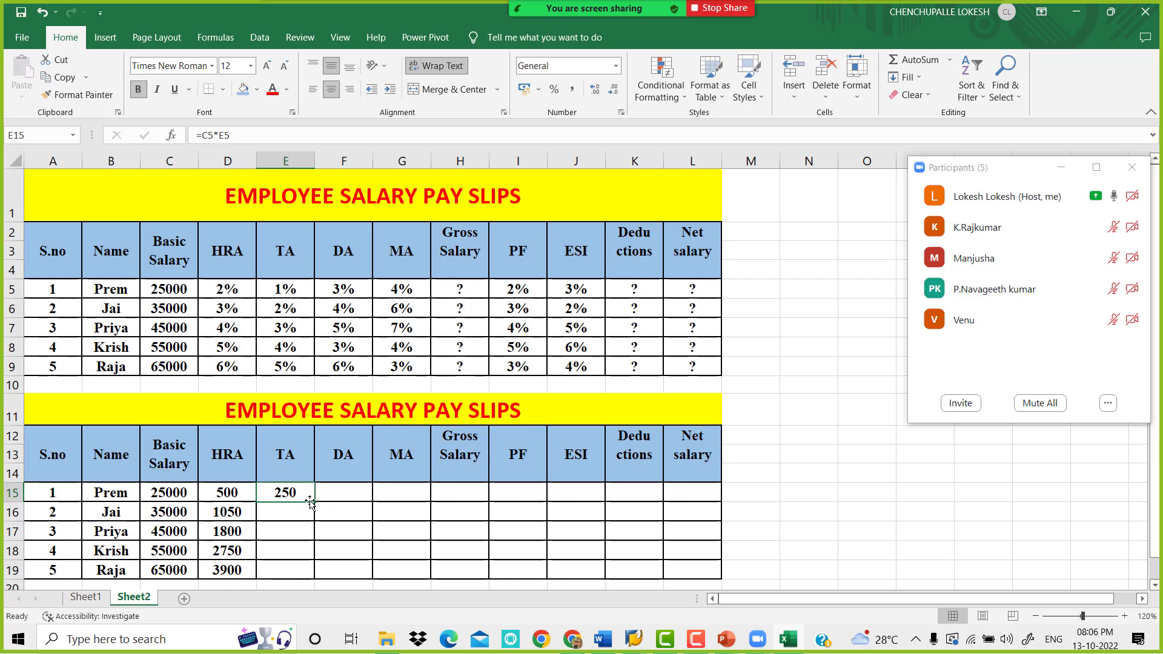
drag(313, 501, 314, 575)
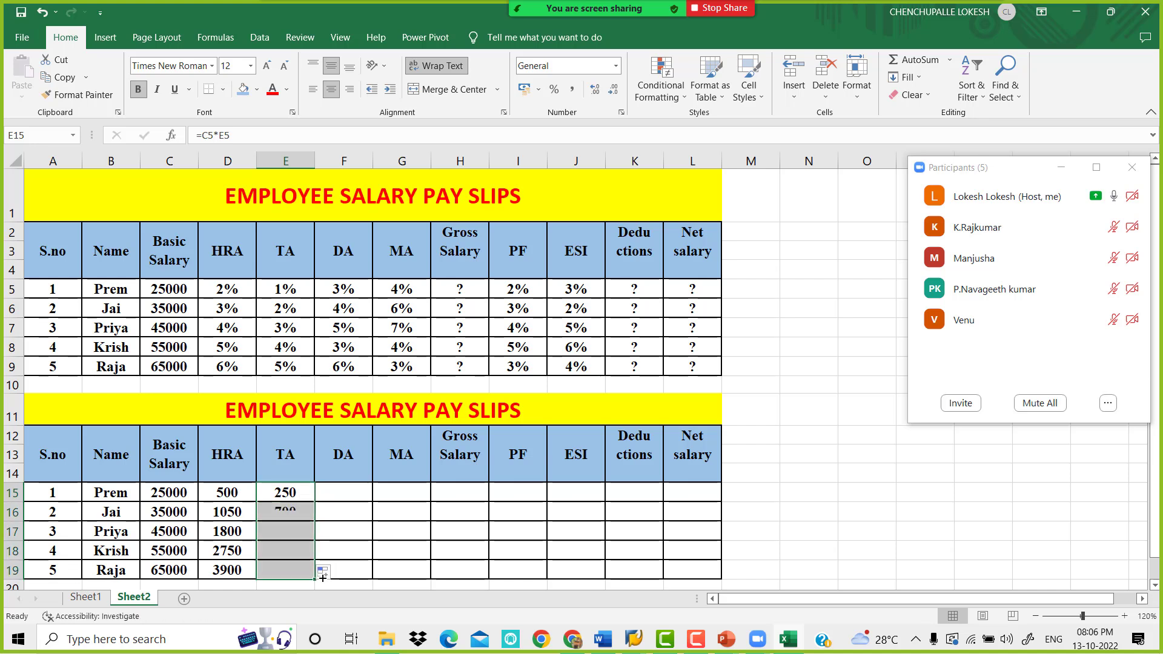
drag(175, 309, 177, 366)
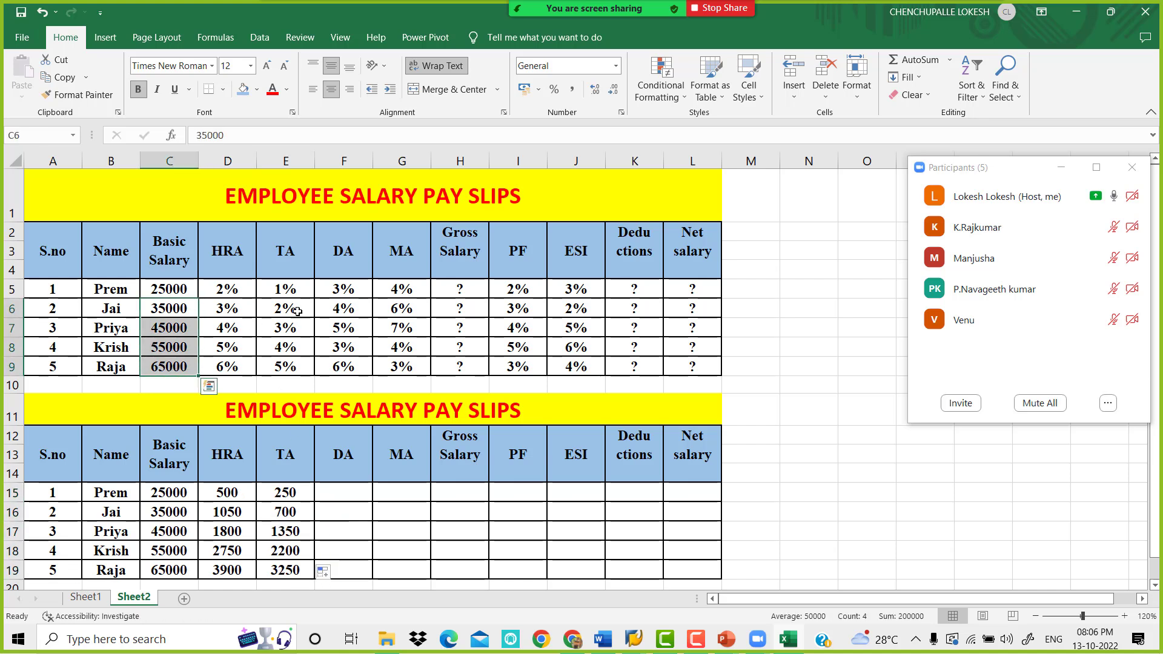
drag(297, 310, 294, 388)
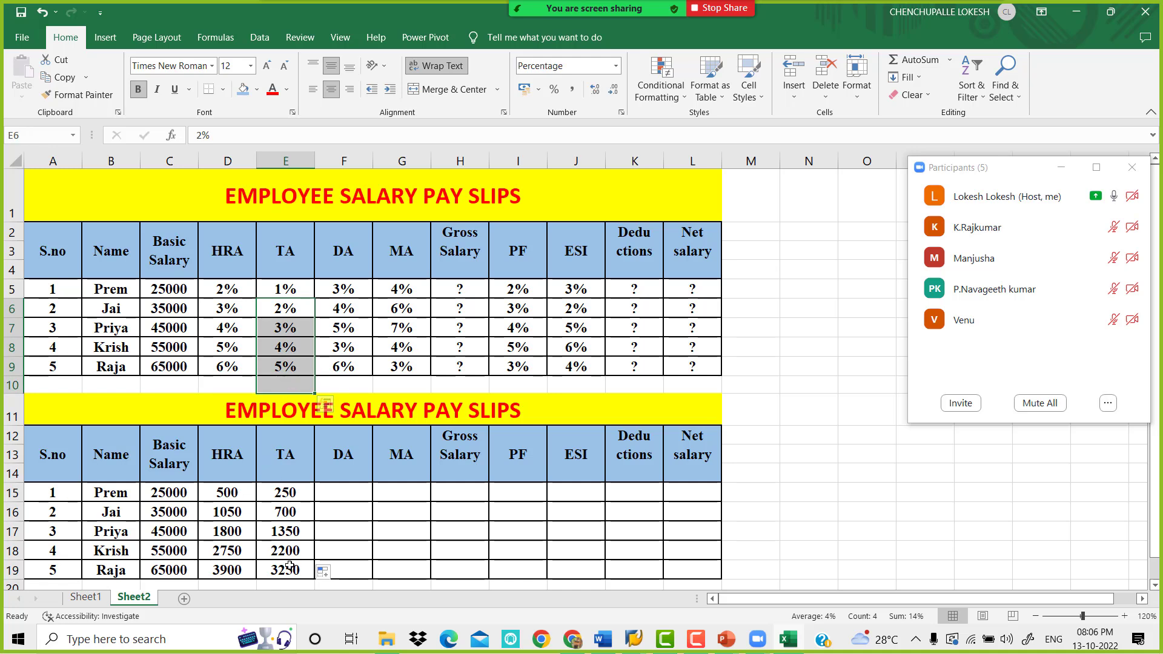
Calculate DA by entering =C5*F5 in cell F15 and filling the formula down to F19
click(345, 488)
text(=)
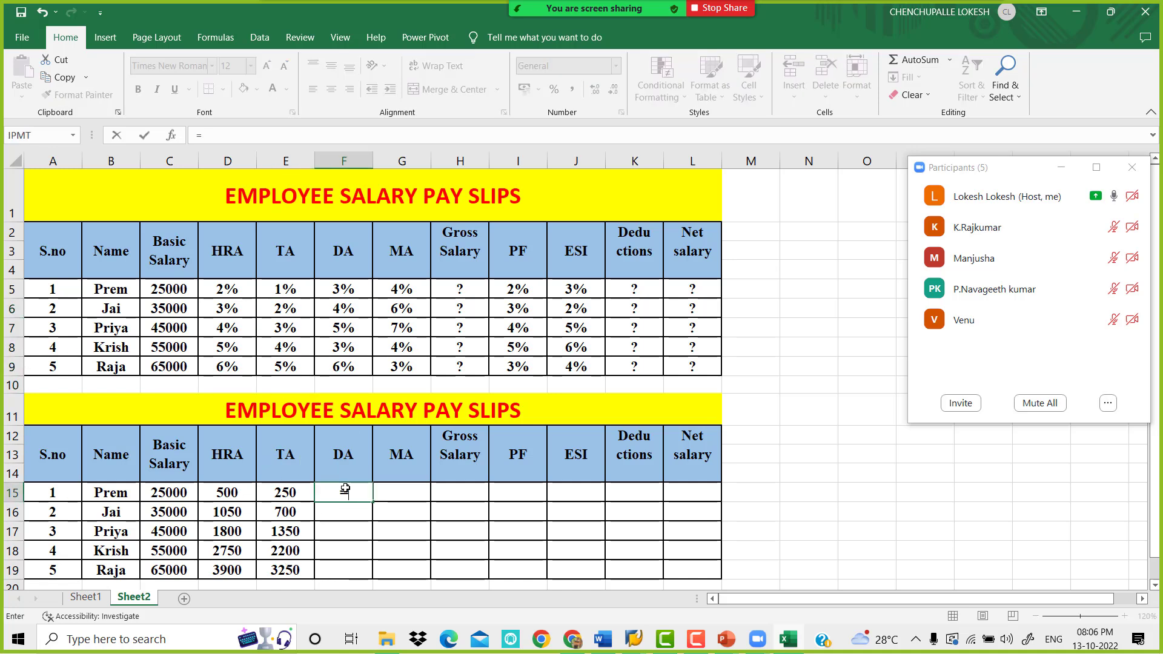
click(171, 291)
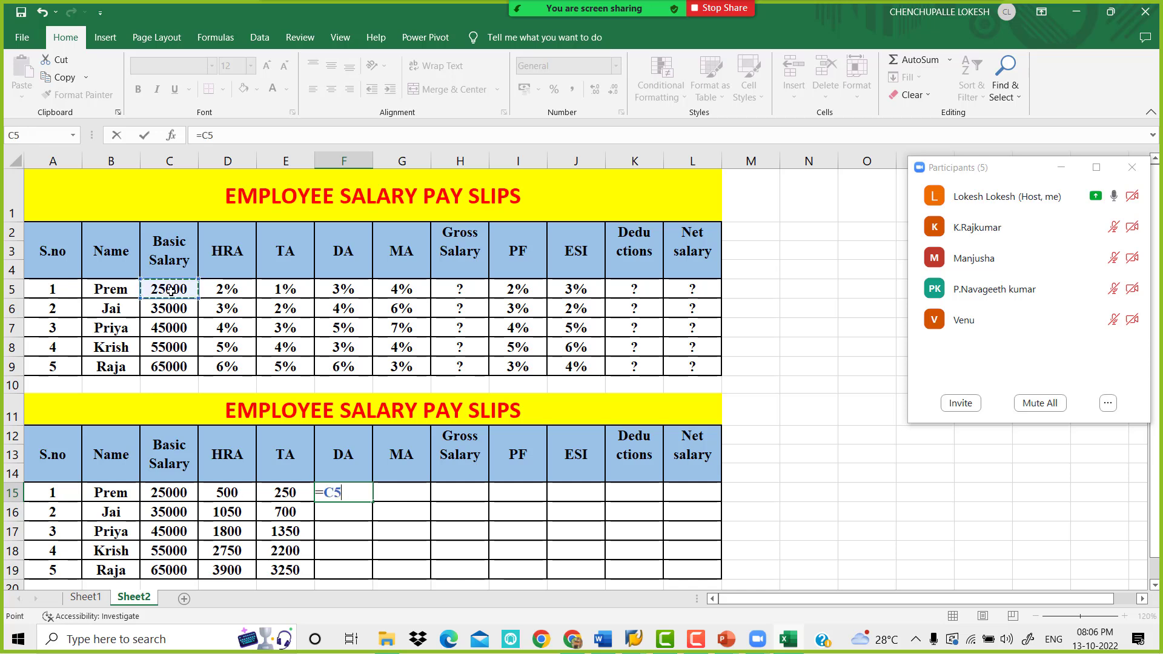
text(*)
click(354, 289)
key(Return)
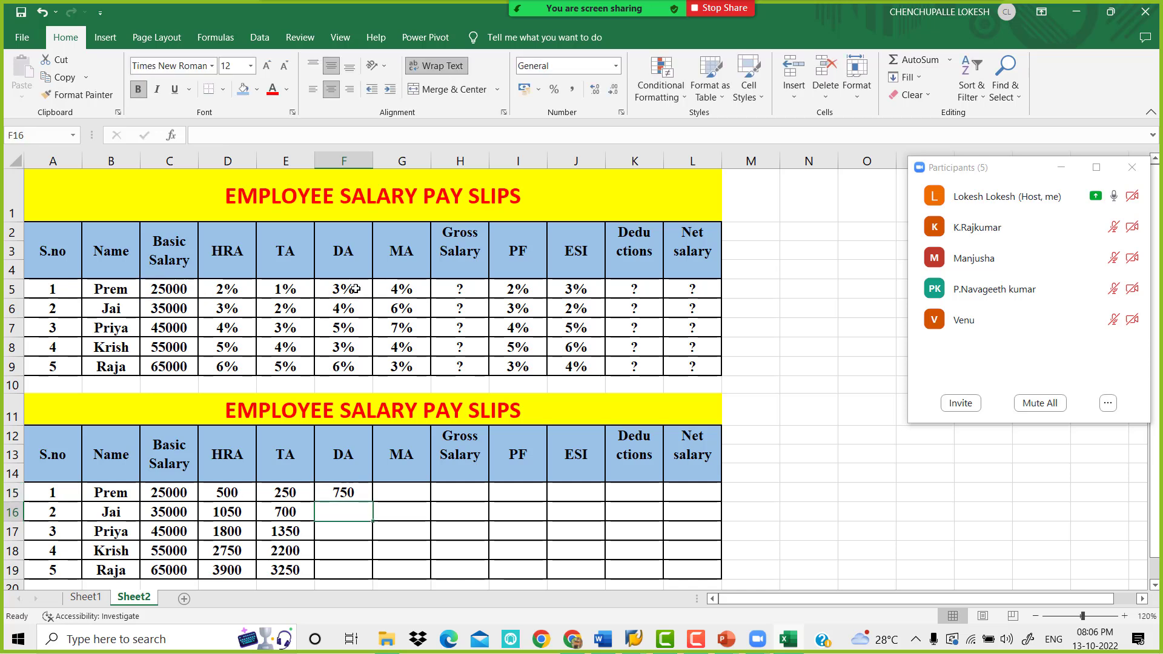
click(358, 497)
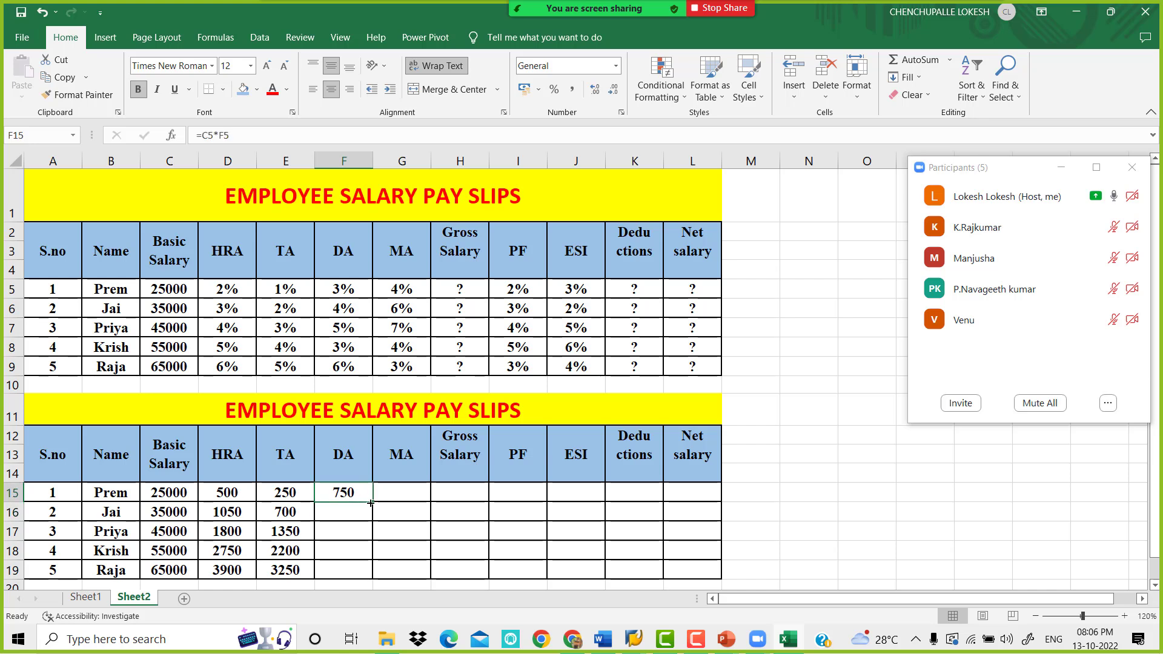
drag(371, 503, 372, 574)
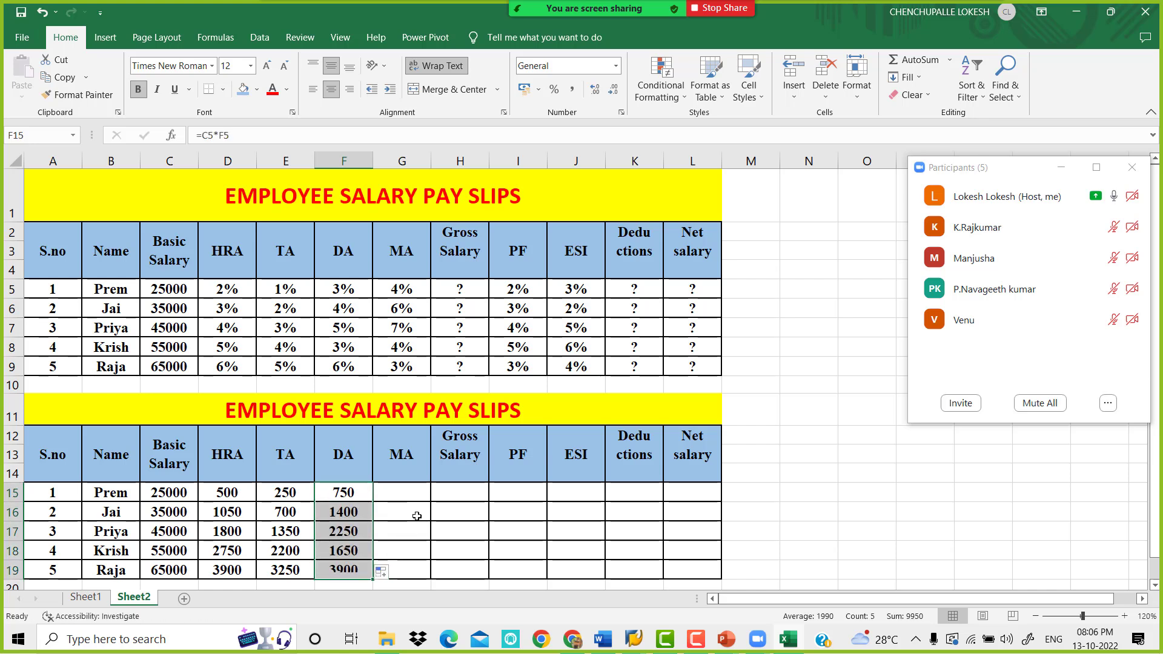
Calculate MA by entering =C5*G5 in cell G15 and filling the formula down to G19
click(409, 493)
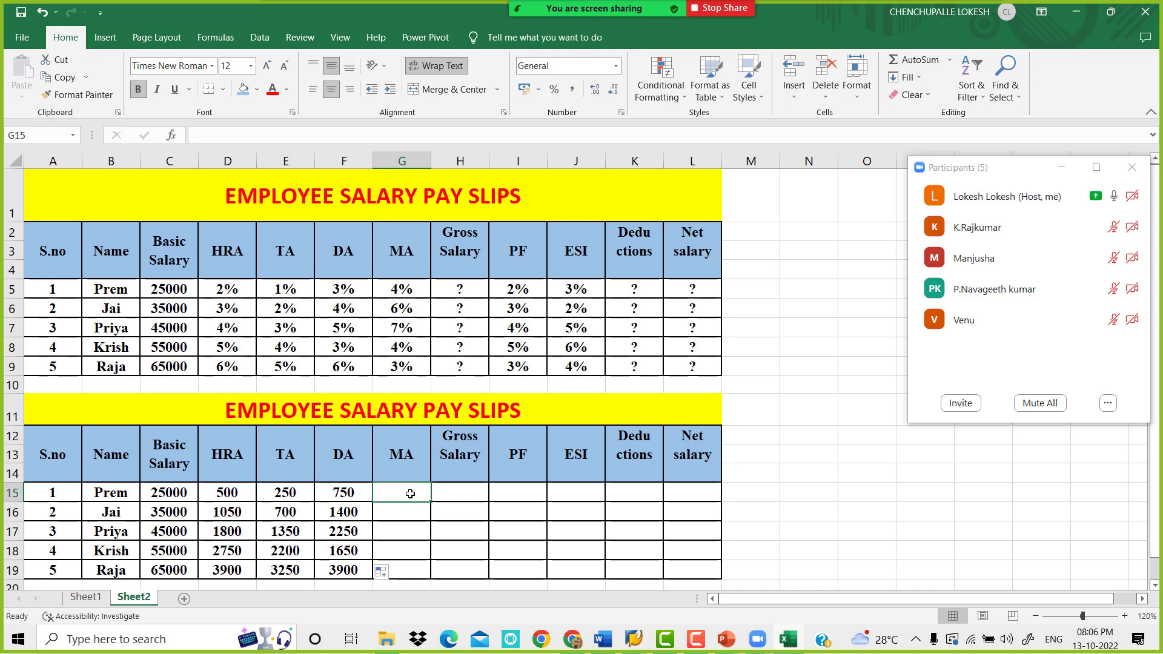
text(=)
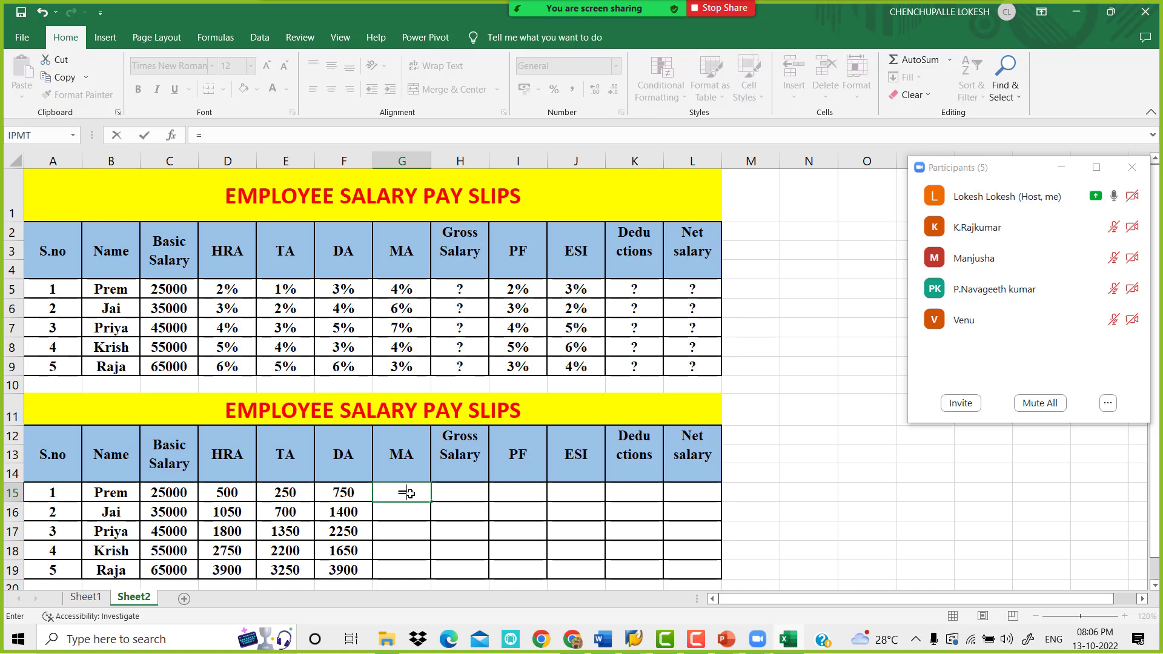
click(176, 290)
text(*)
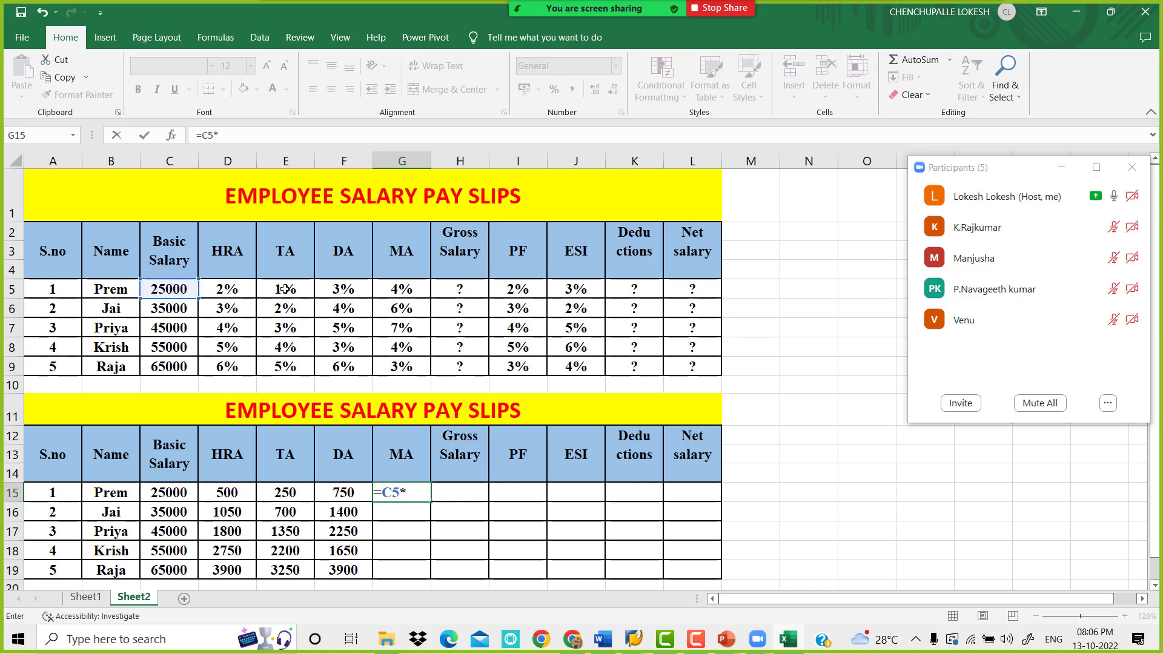
click(387, 287)
key(Return)
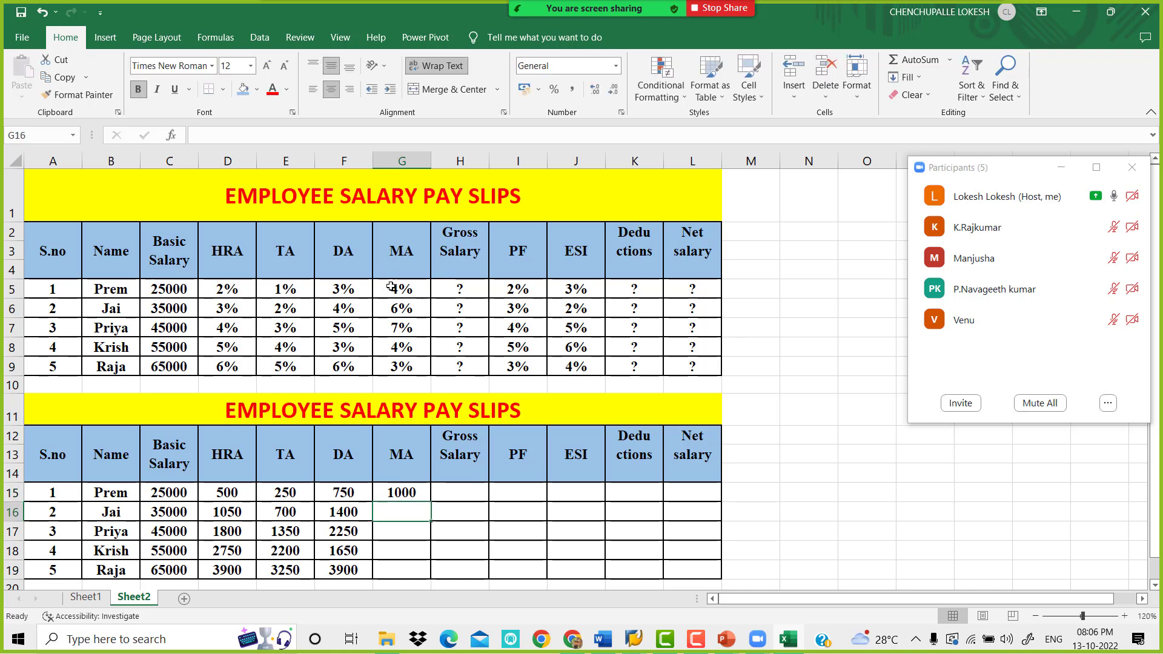
click(406, 493)
drag(429, 502, 424, 576)
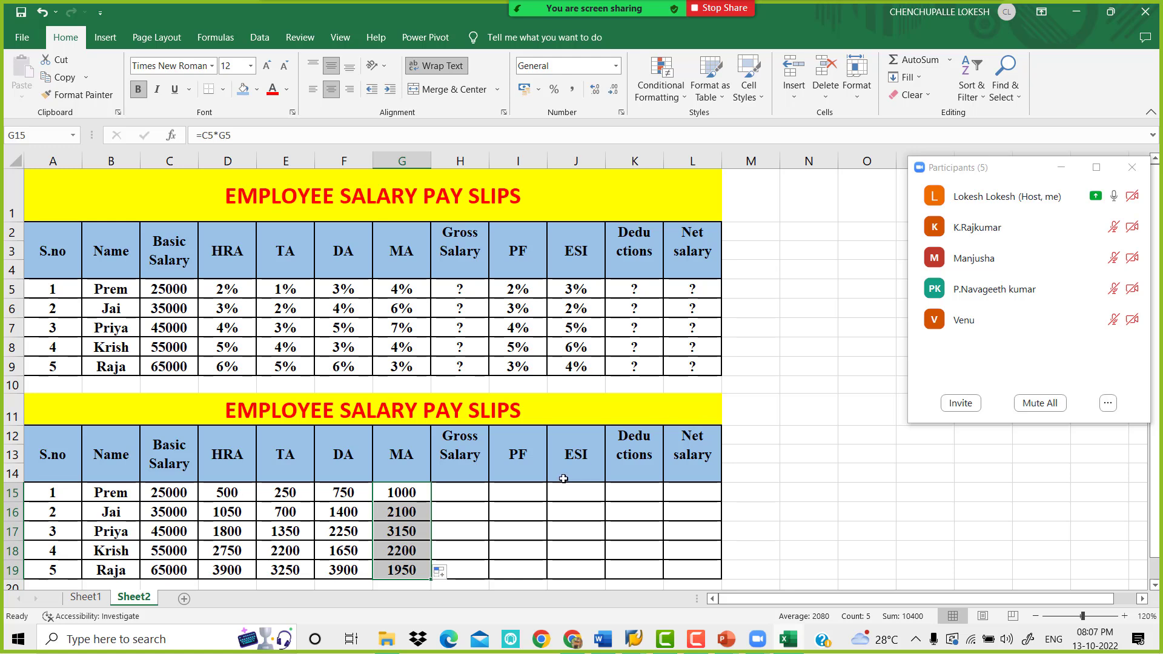
Check the gross salary formula in the Word document and widen column H of the Excel sheet
click(466, 489)
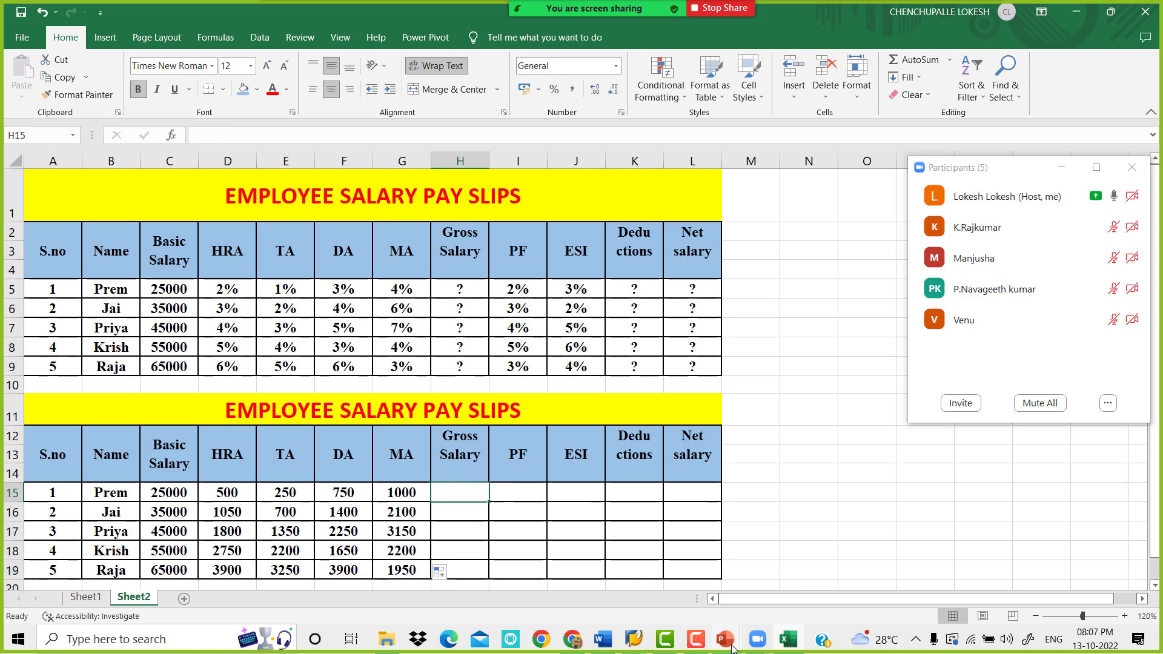
click(603, 639)
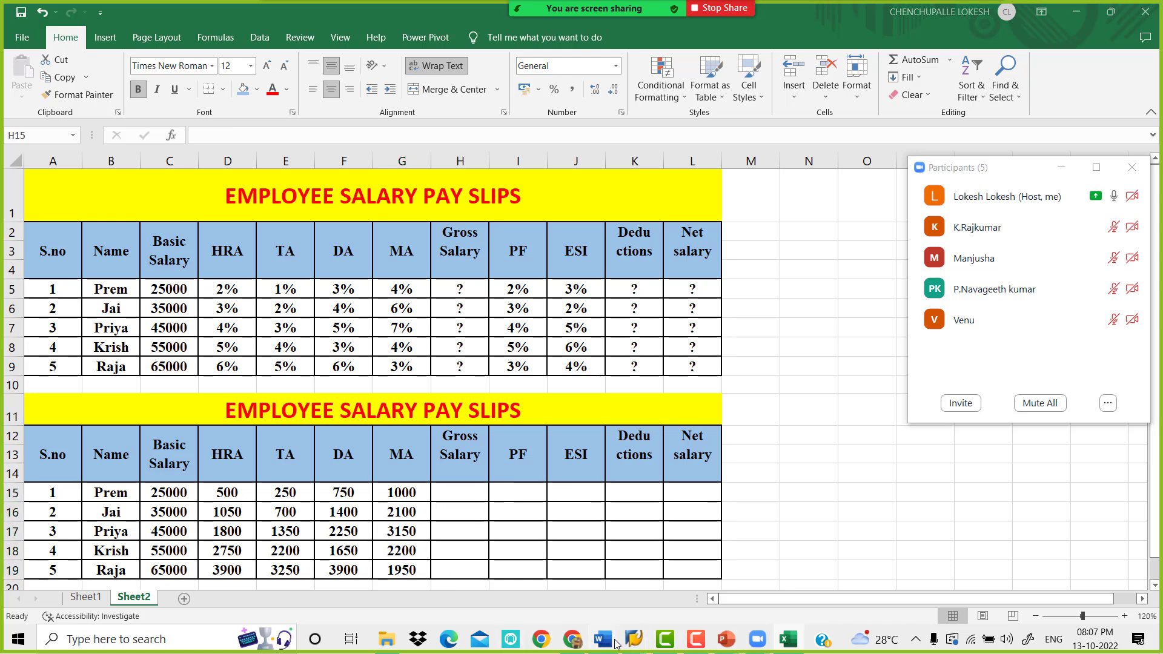
scroll(523, 364, down, 5)
scroll(524, 364, down, 3)
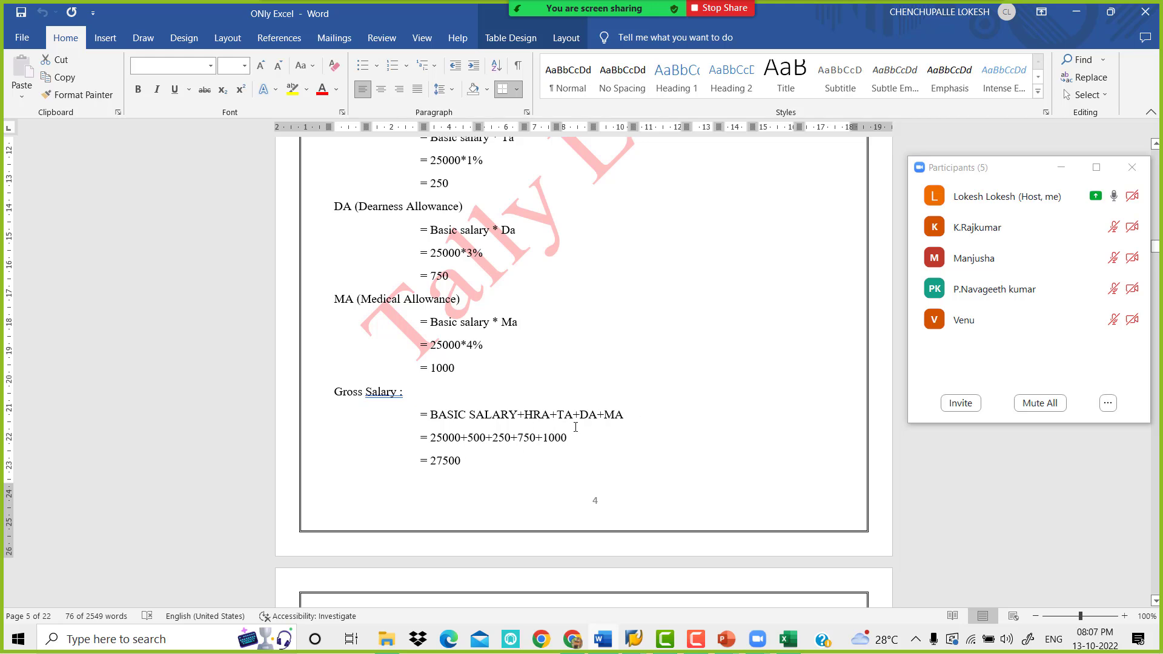
click(787, 639)
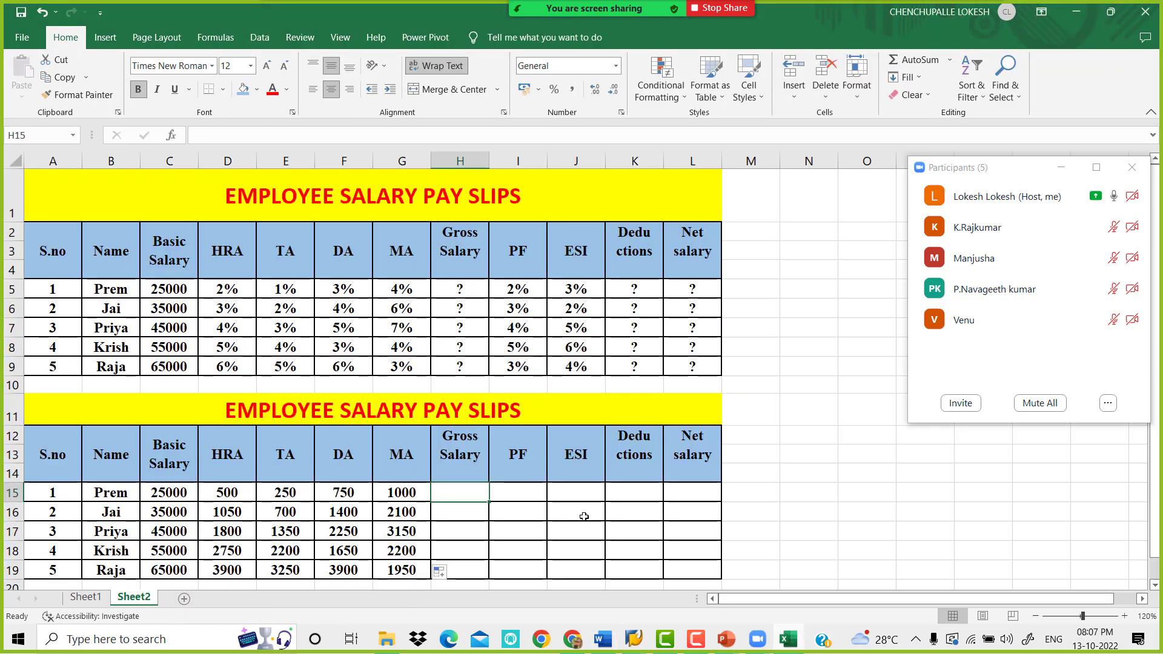
drag(488, 167, 588, 169)
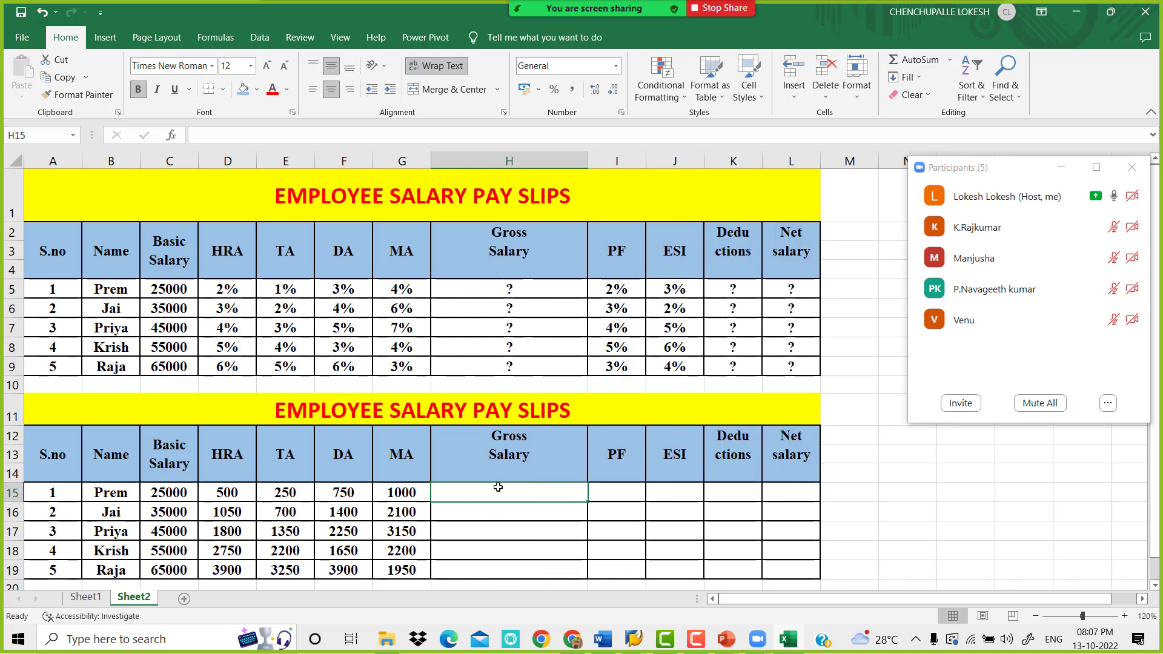
Enter =C15+D15+E15+F15+G15 in cell H15 to calculate the first employee's gross salary
text(=)
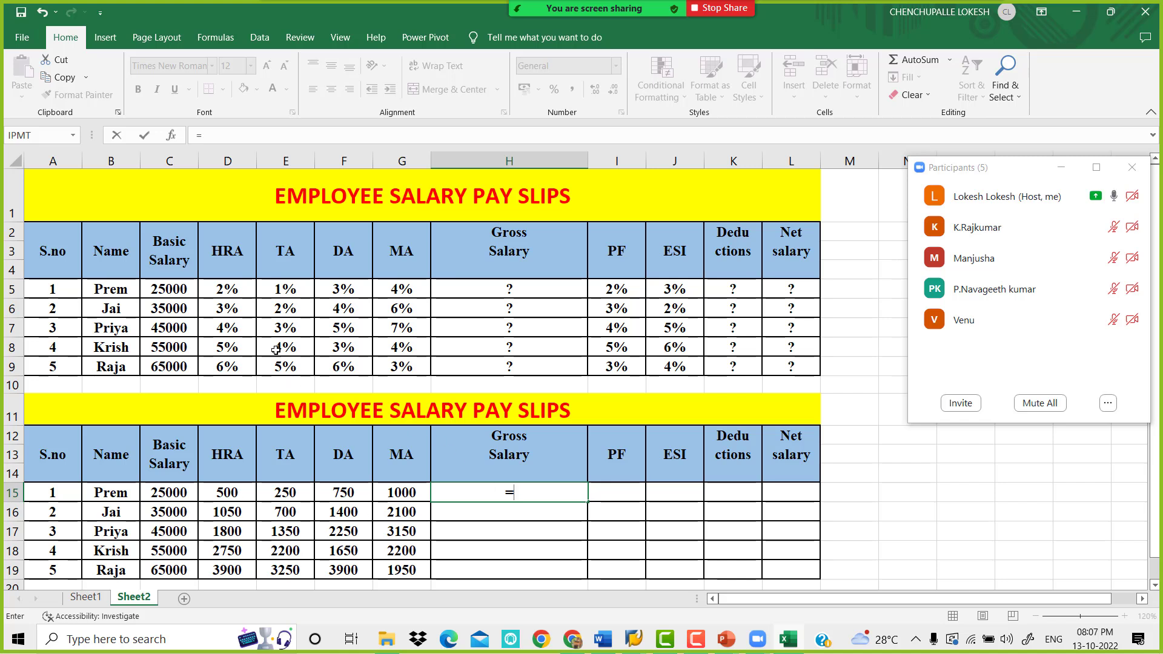
click(181, 489)
text(+)
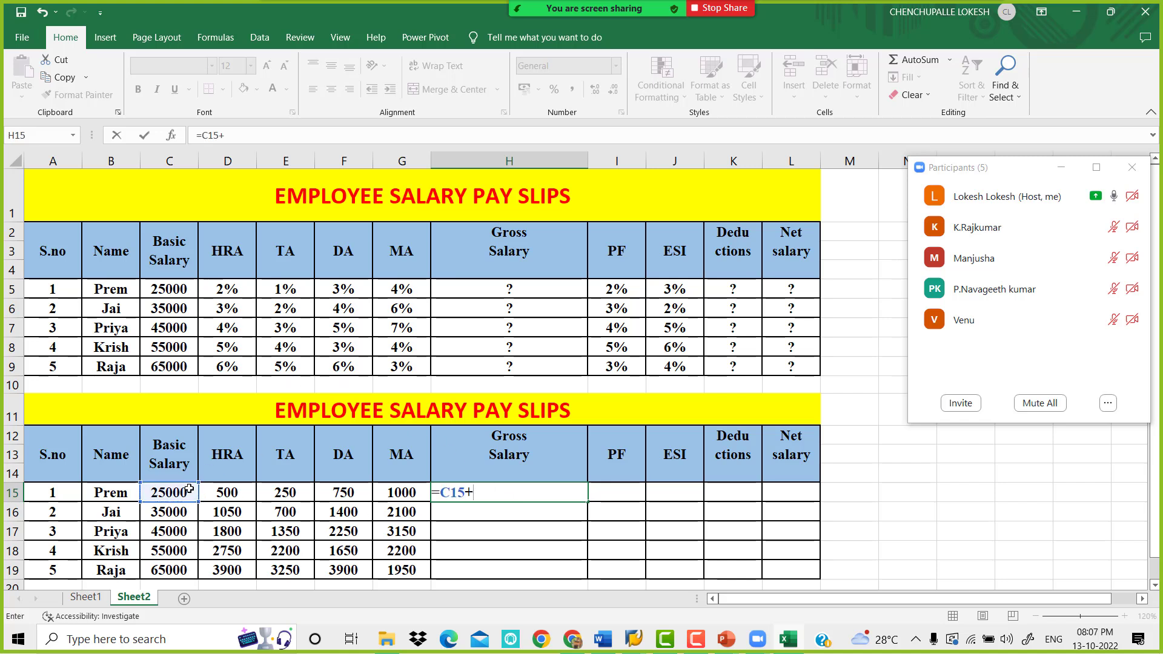
click(237, 493)
text(+)
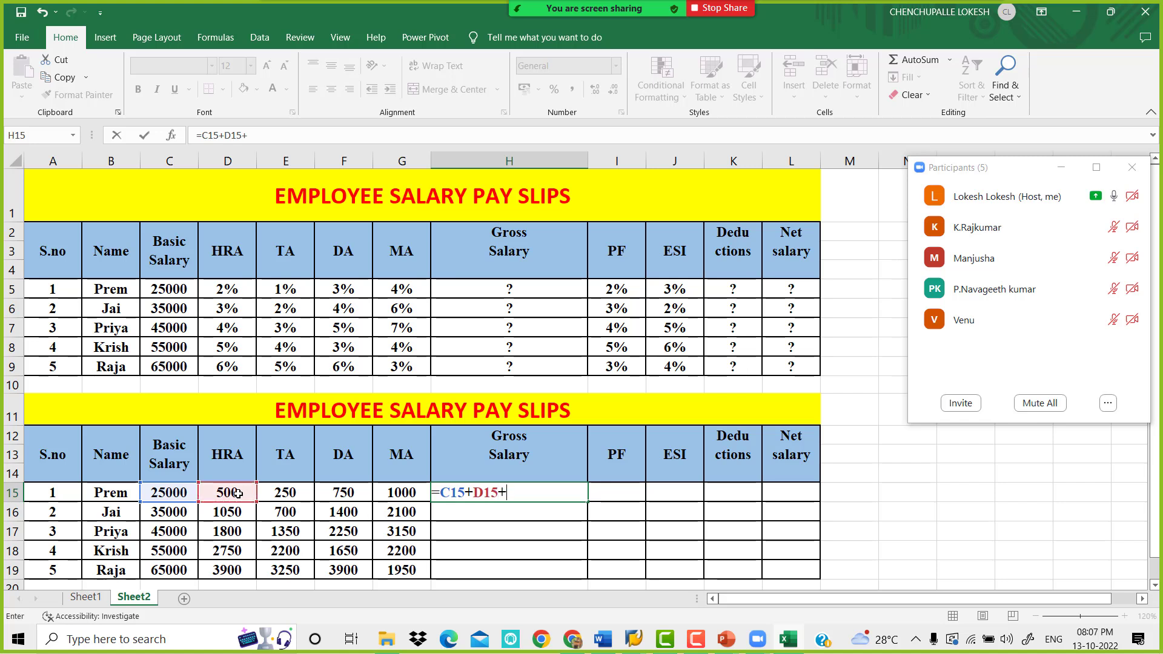
click(298, 493)
text(+)
click(340, 494)
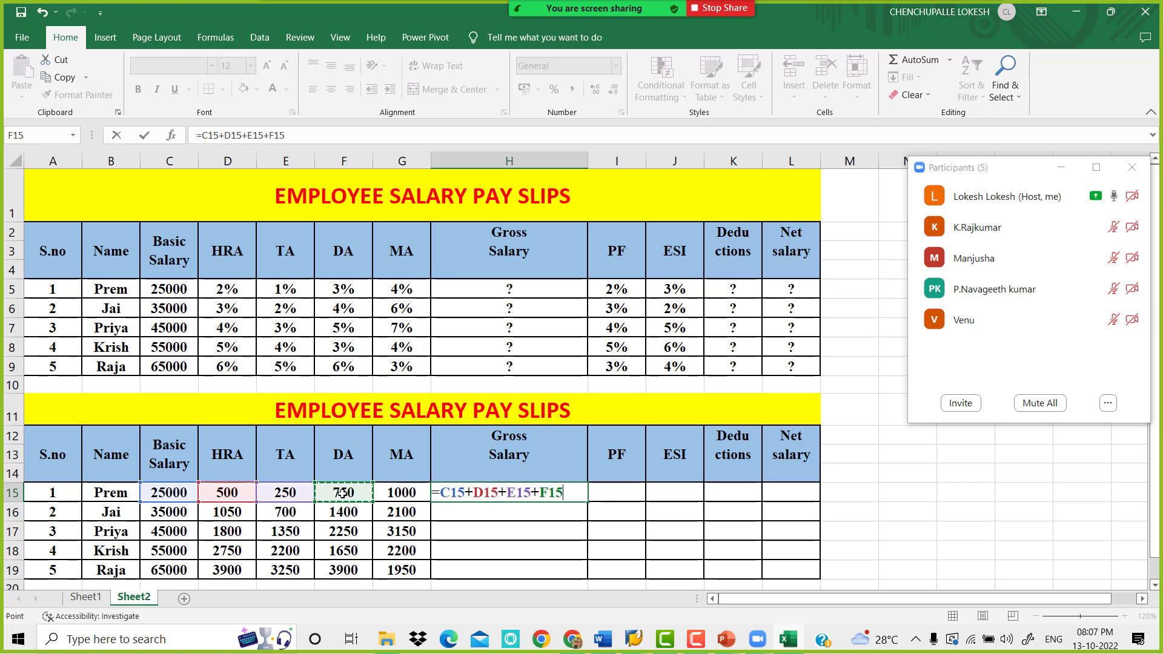
text(+)
click(400, 495)
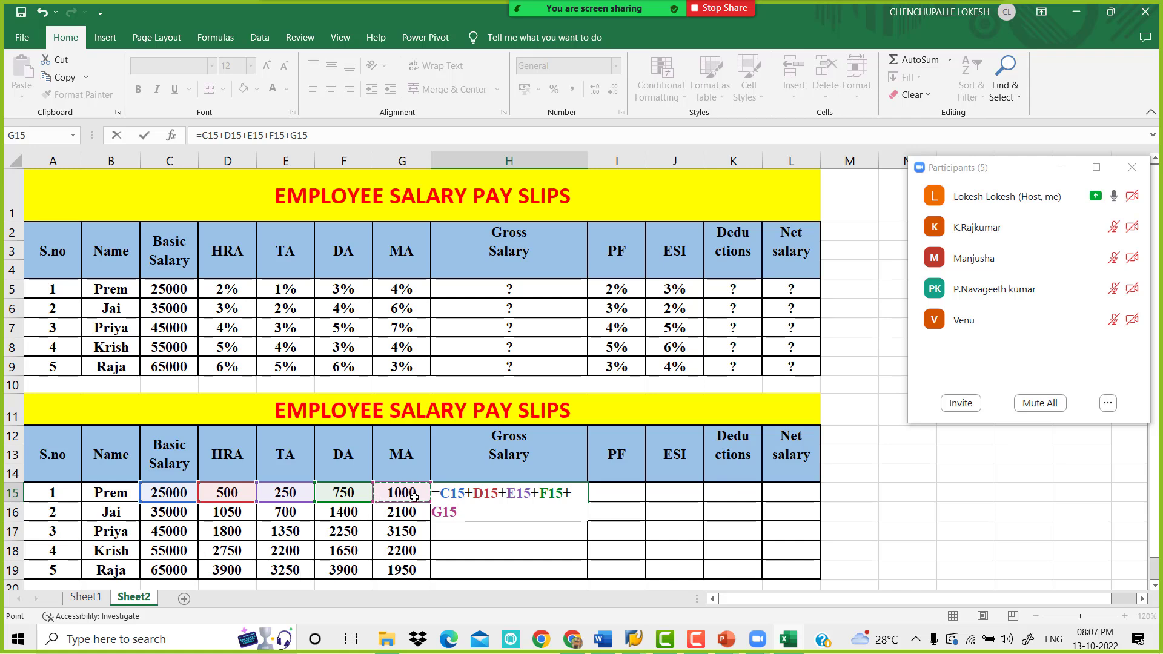
key(Return)
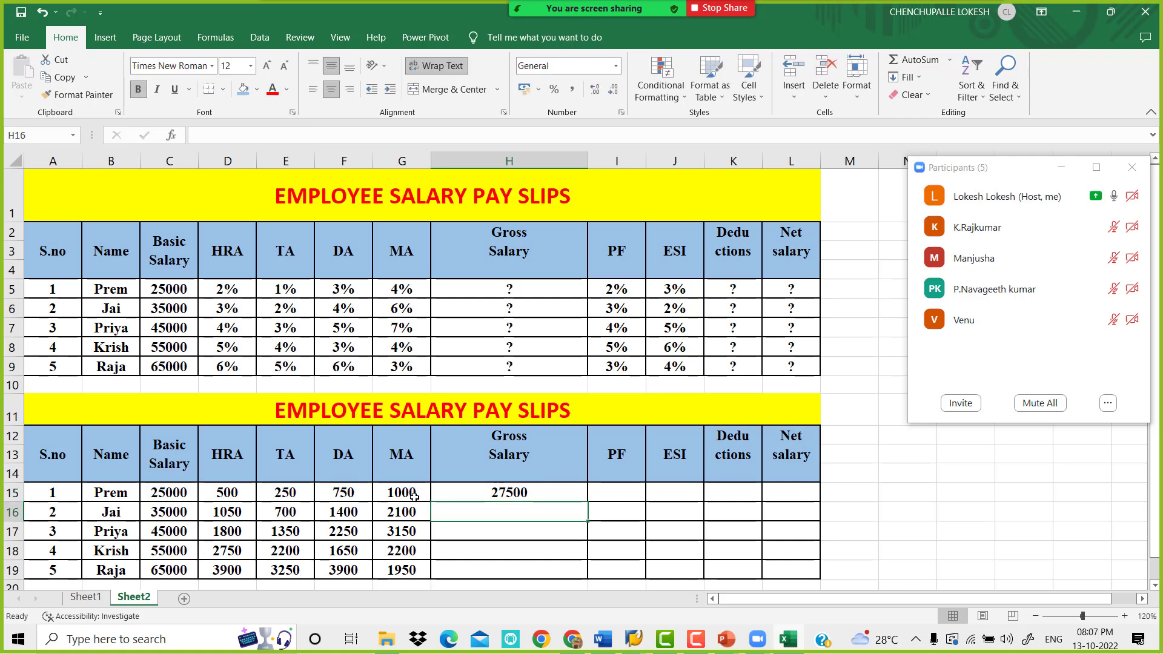
Fill the gross salary formula from H15 down to H19 and narrow column H
click(539, 490)
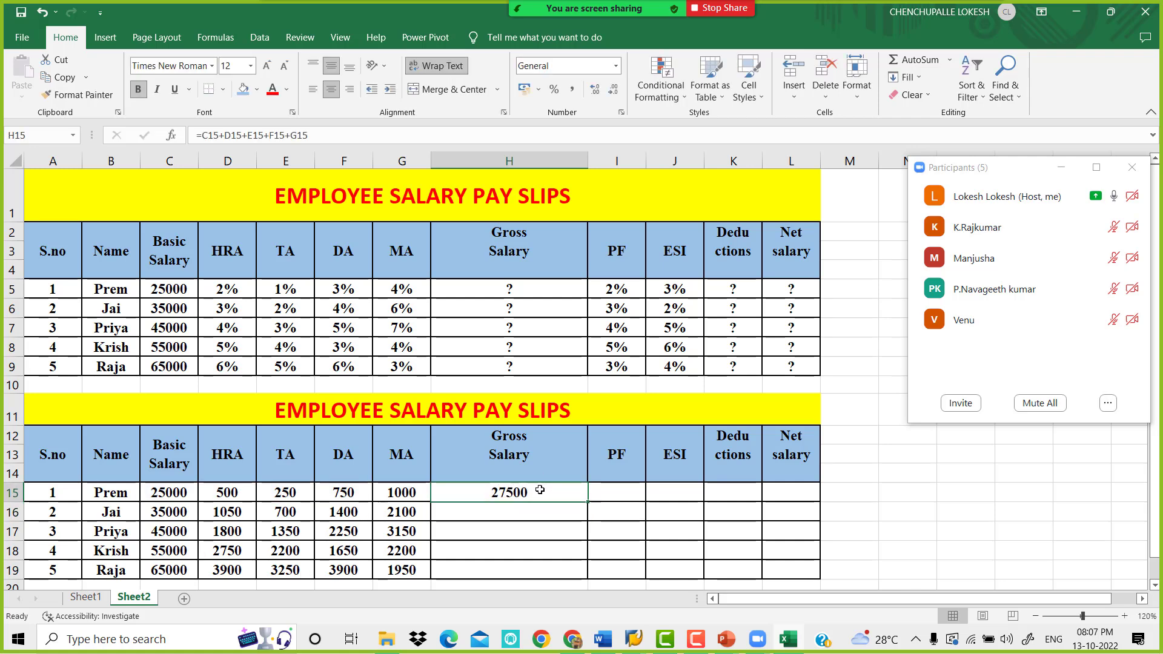
drag(588, 505, 587, 574)
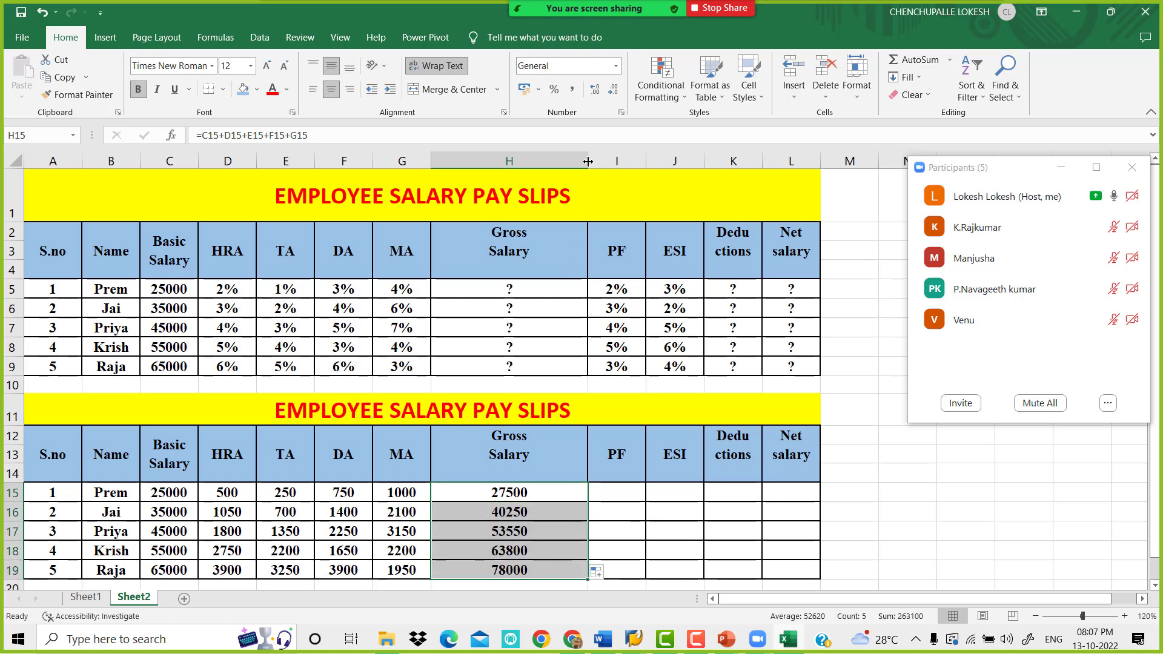
drag(588, 161, 545, 165)
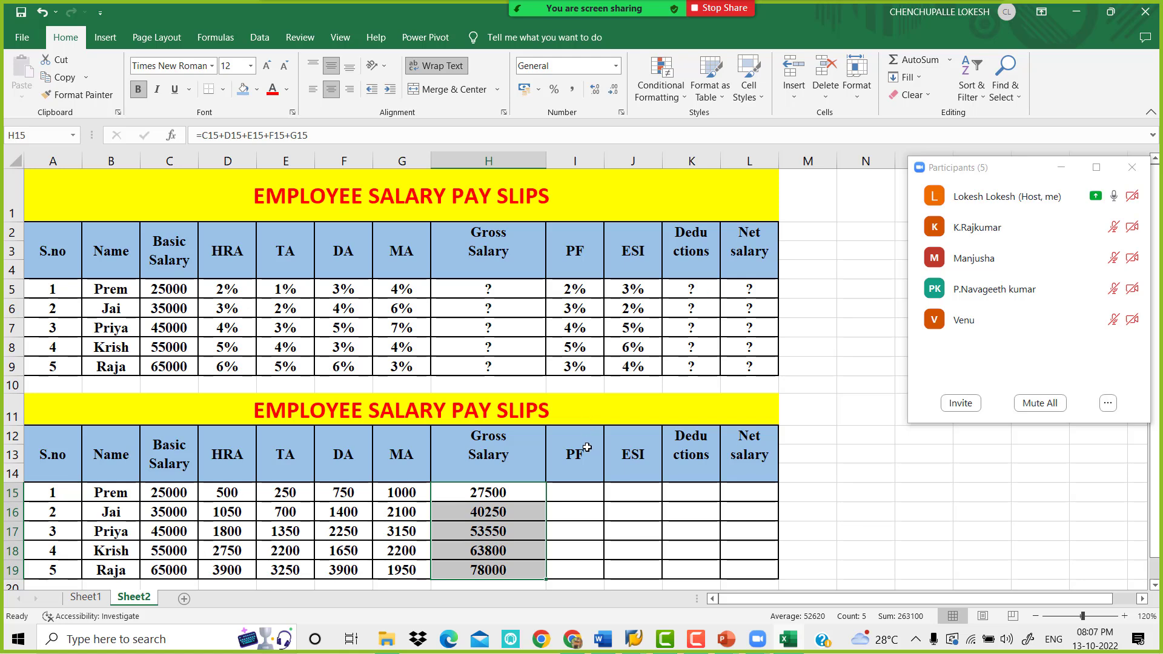
Look up the PF formula in the Word document and return to cell I15 of the Excel sheet
click(590, 488)
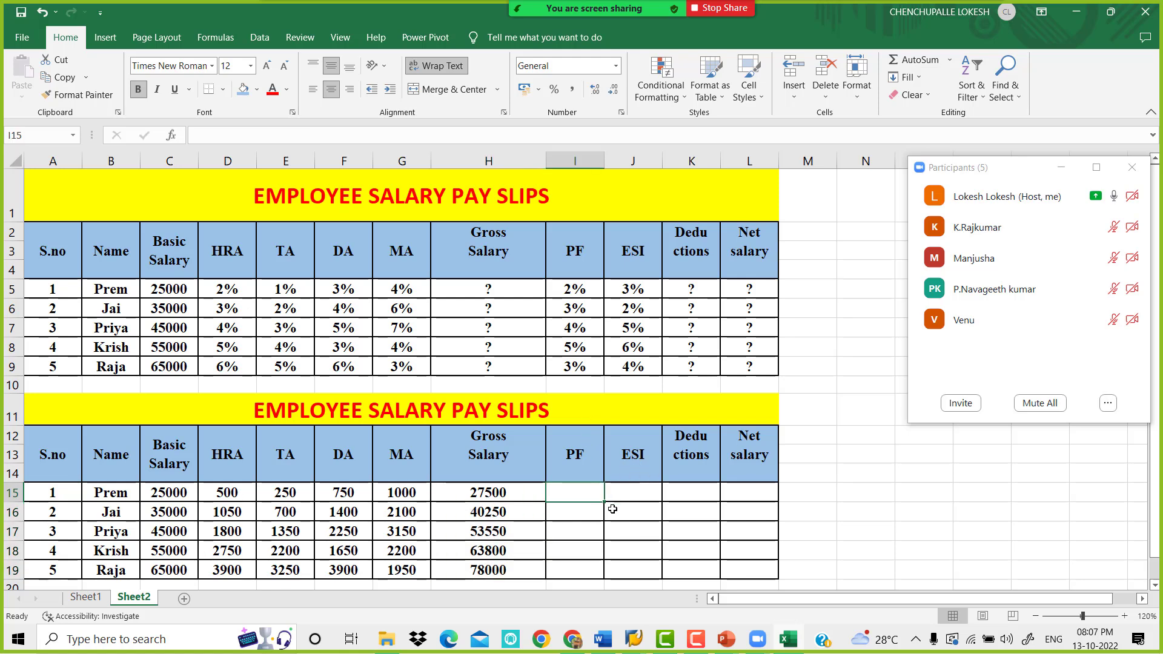
click(605, 639)
scroll(485, 403, down, 10)
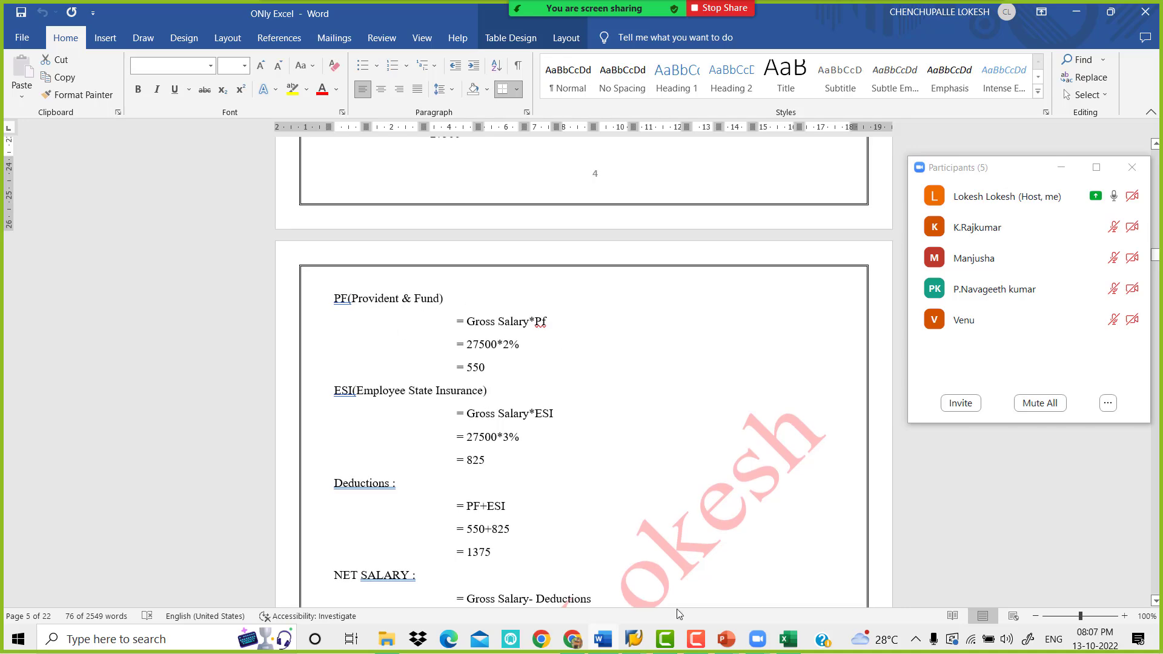
click(787, 640)
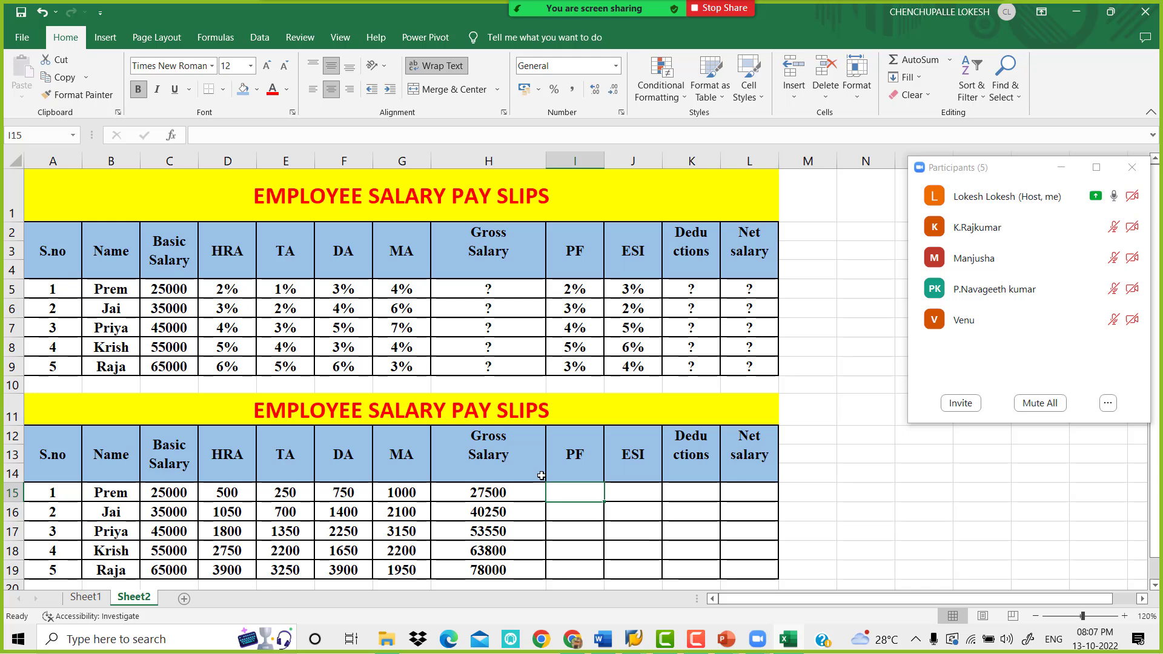
Calculate PF by entering =H15*I5 in cell I15 and filling the formula down to I19
text(=)
click(510, 490)
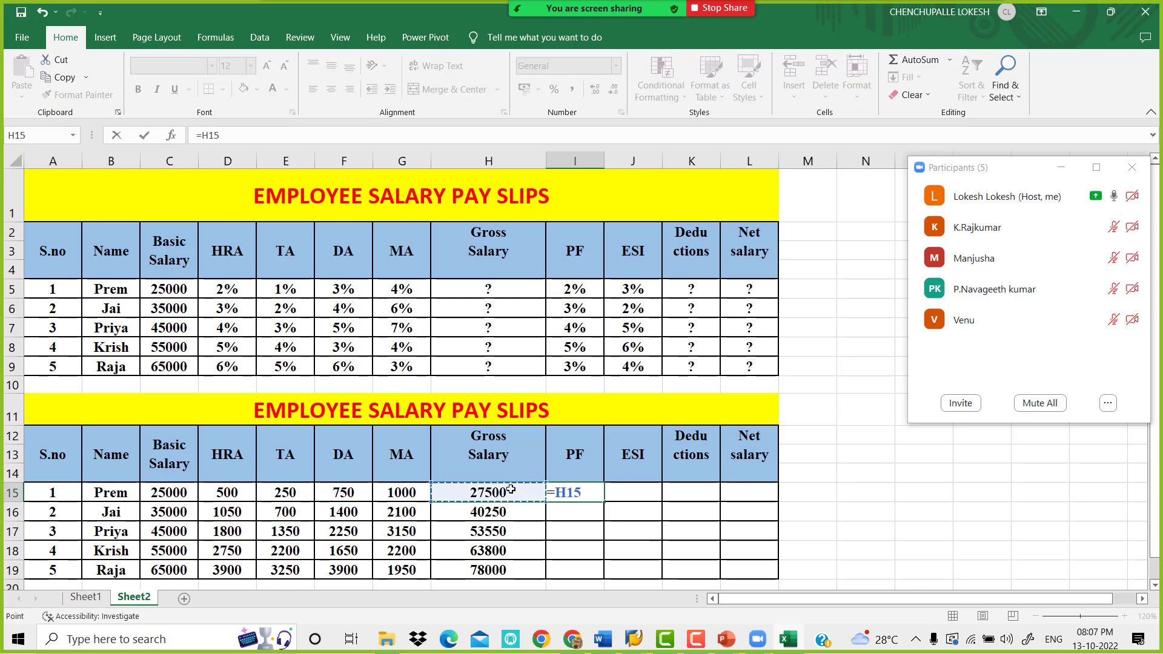
text(*)
click(588, 288)
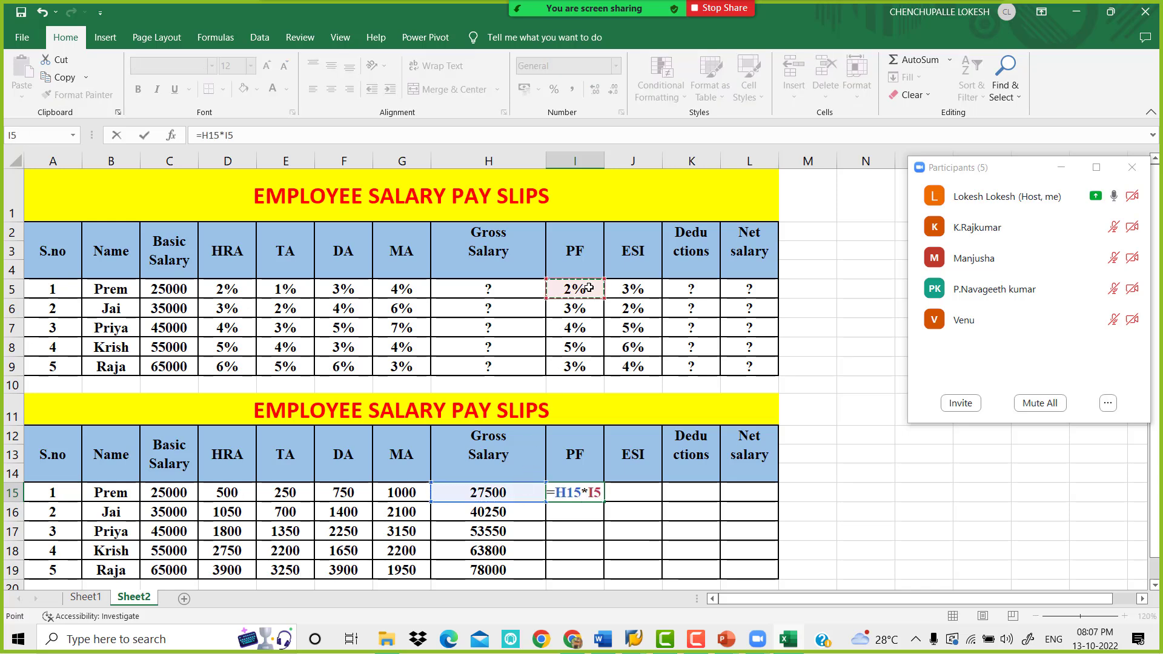
key(Return)
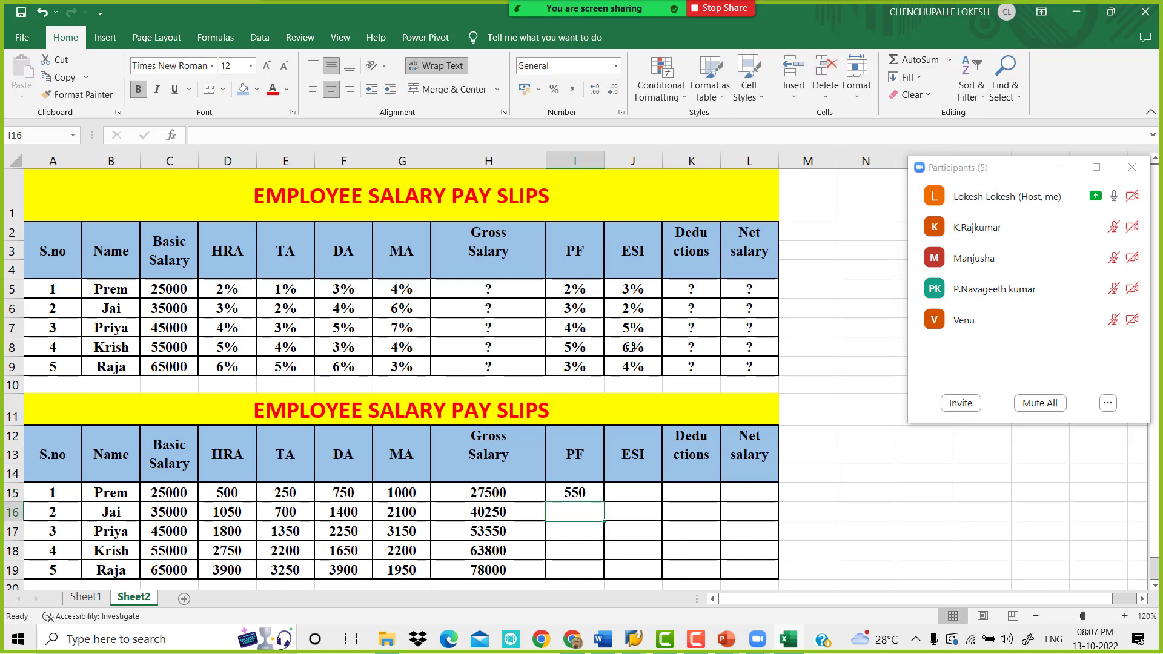
click(579, 495)
drag(604, 502, 600, 579)
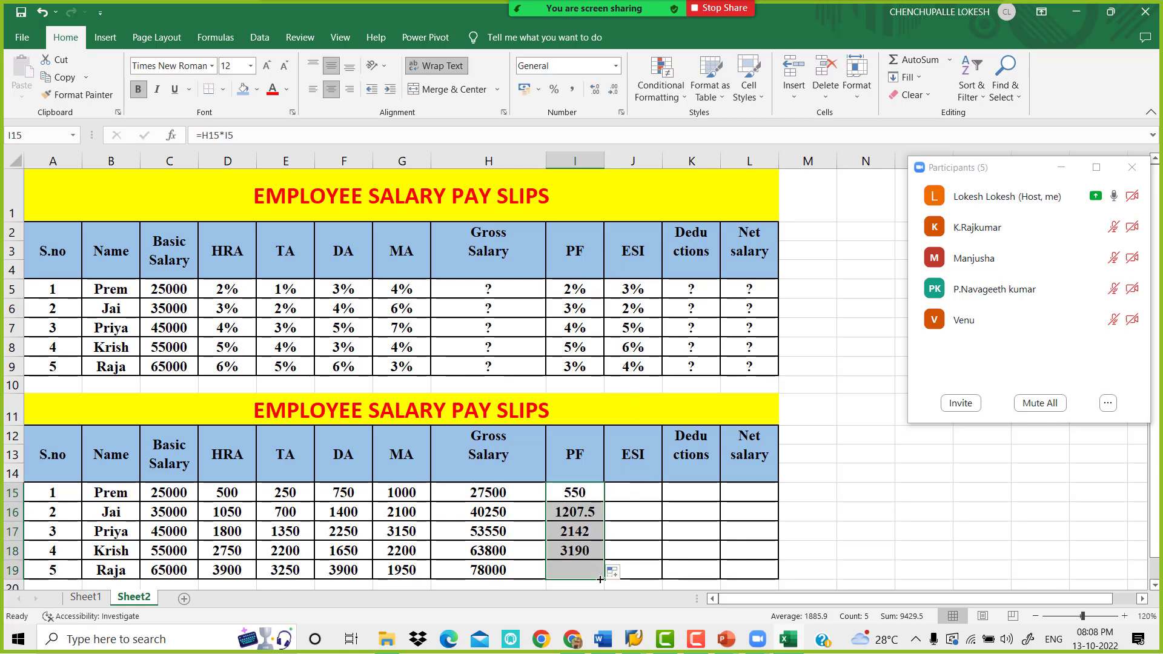
Calculate ESI by entering =H15*J5 in cell J15 and filling the formula down to J19
click(637, 491)
text(=)
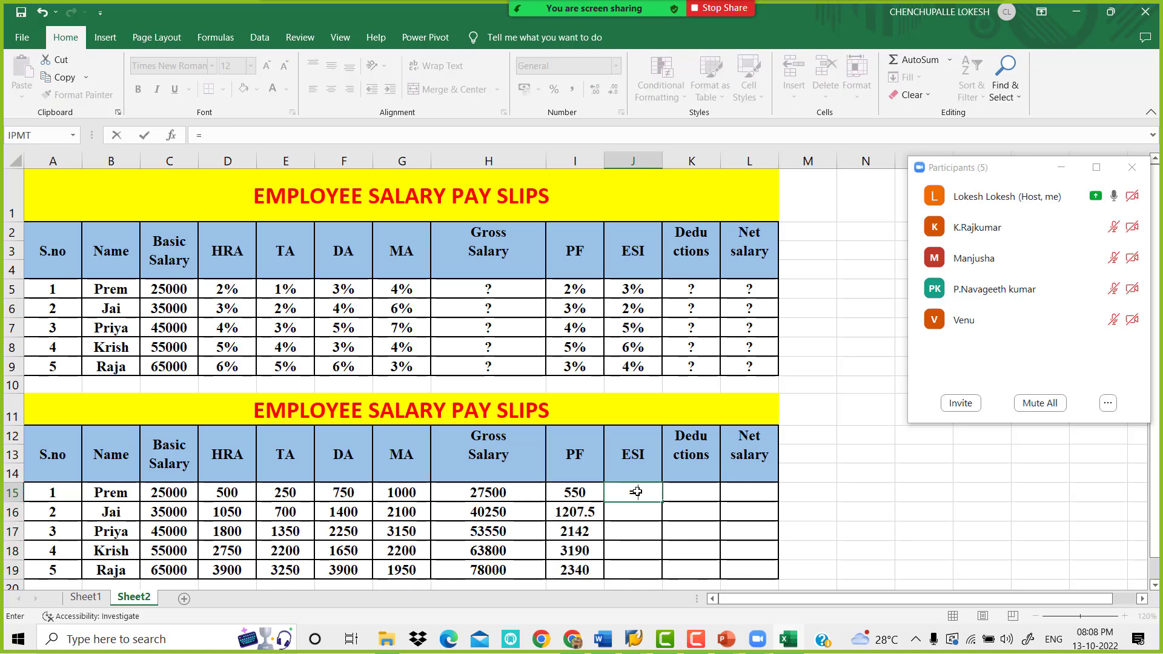
click(522, 488)
text(*)
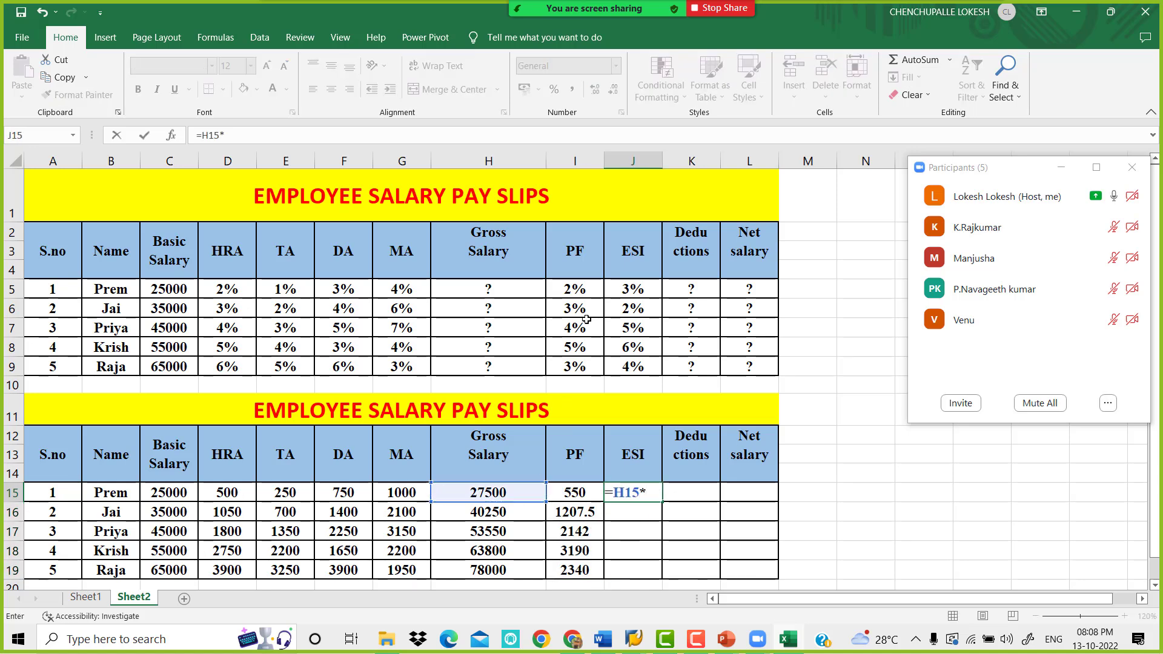
click(638, 287)
key(Return)
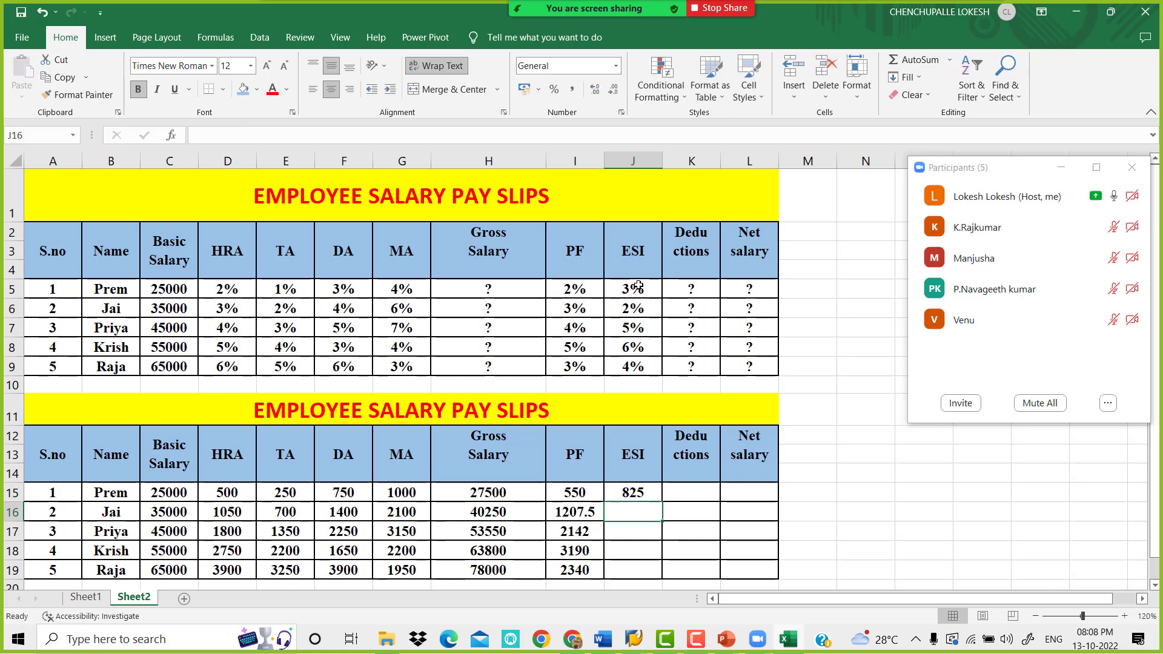
click(641, 493)
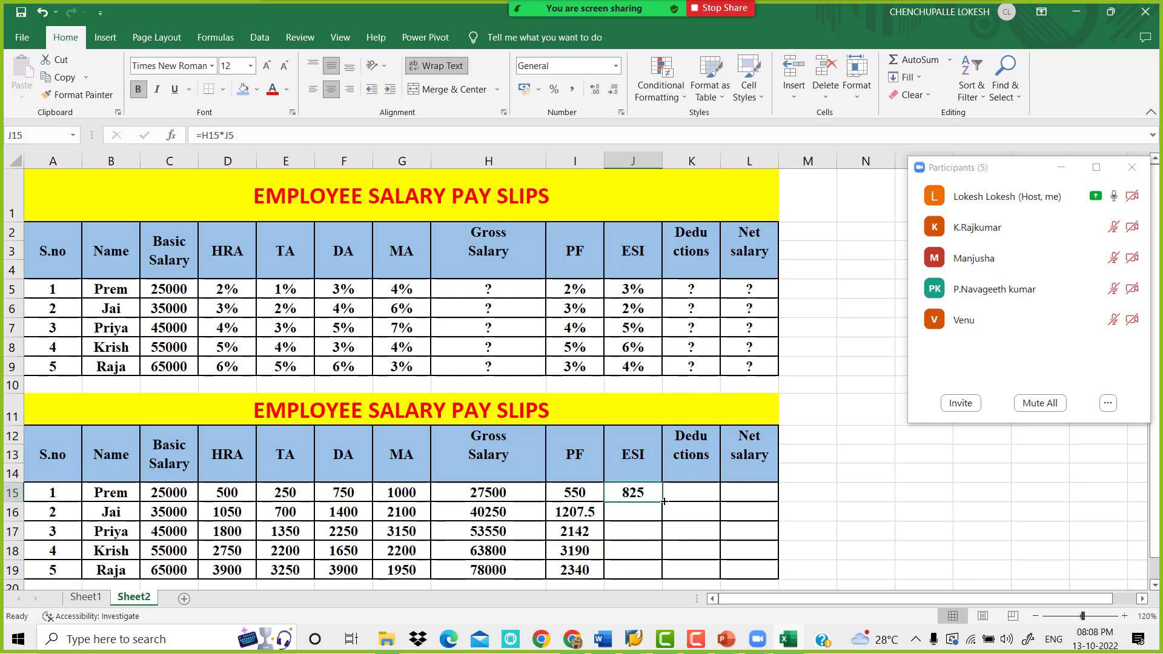
drag(663, 502, 664, 574)
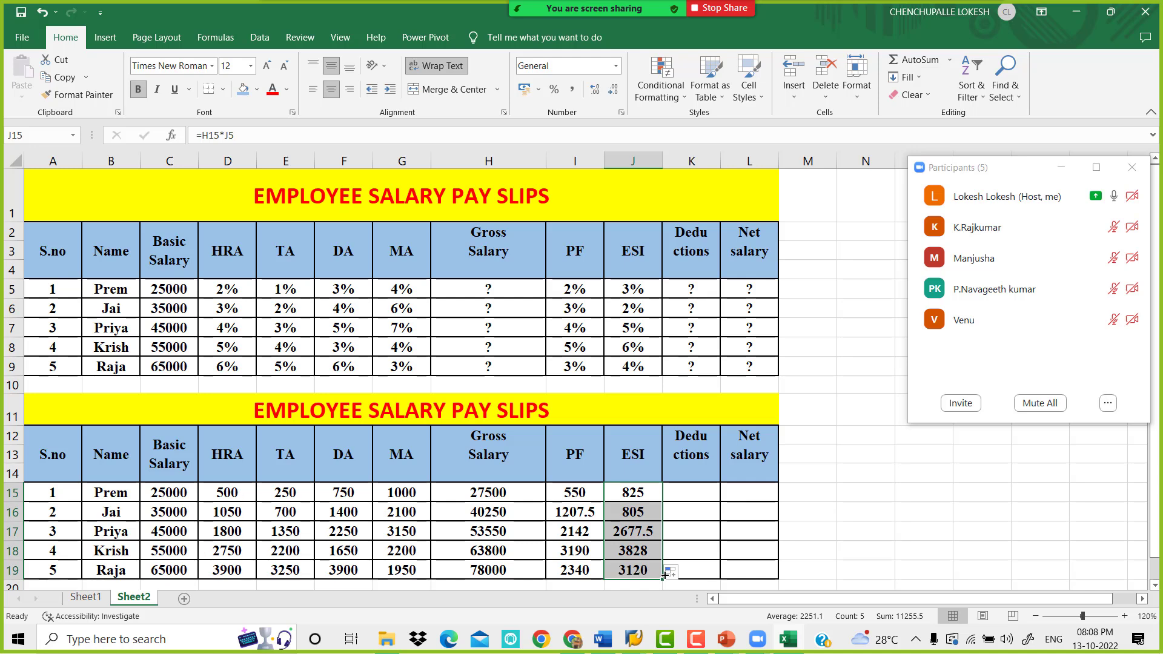
Calculate the deductions by entering =I15+J15 in cell K15 and filling the formula down to K19
click(696, 494)
text(=)
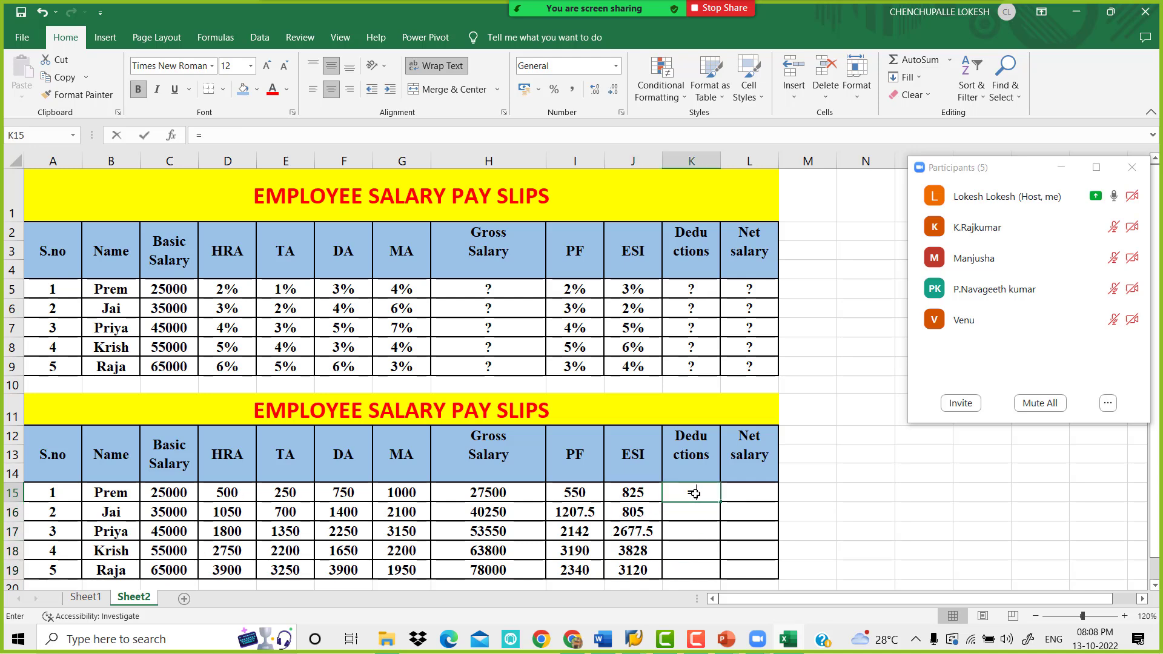
click(592, 490)
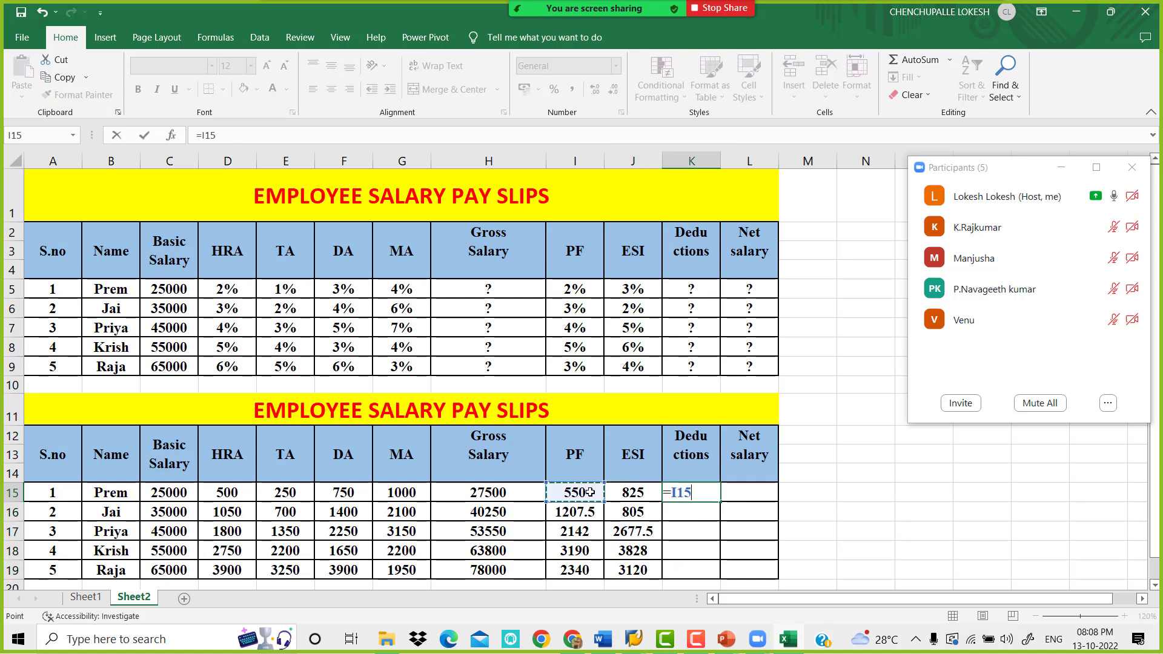
text(+)
click(627, 492)
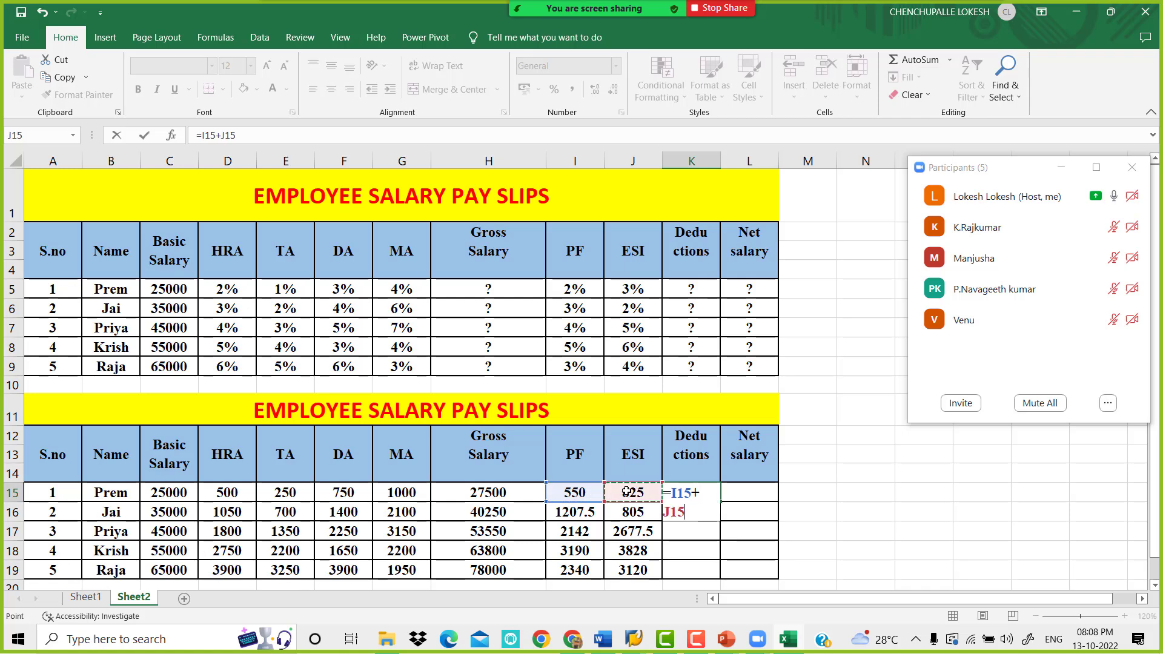
key(Return)
click(684, 488)
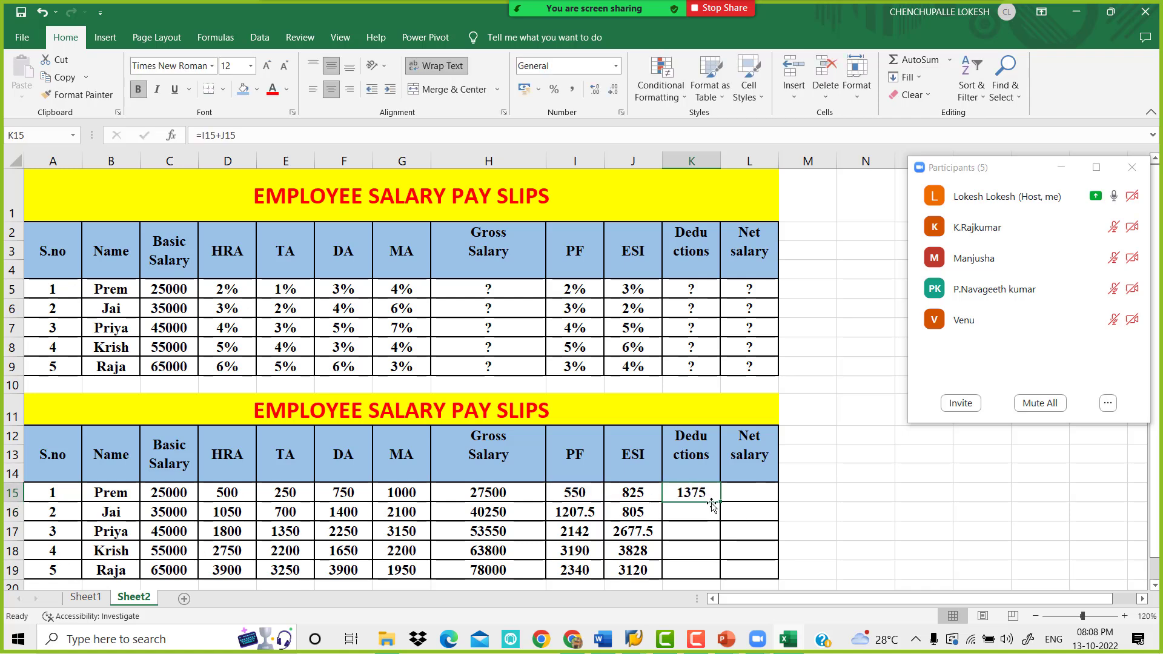
drag(720, 502, 723, 580)
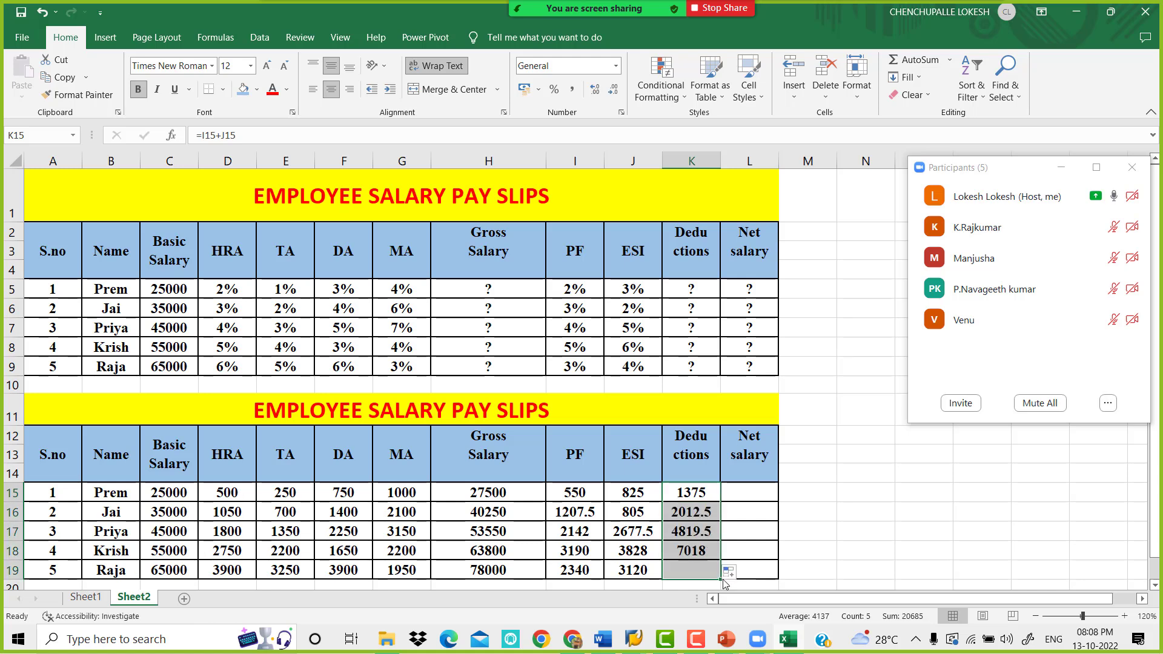
Calculate the net salary by entering =H15-K15 in cell L15 and filling the formula down to L19
click(520, 495)
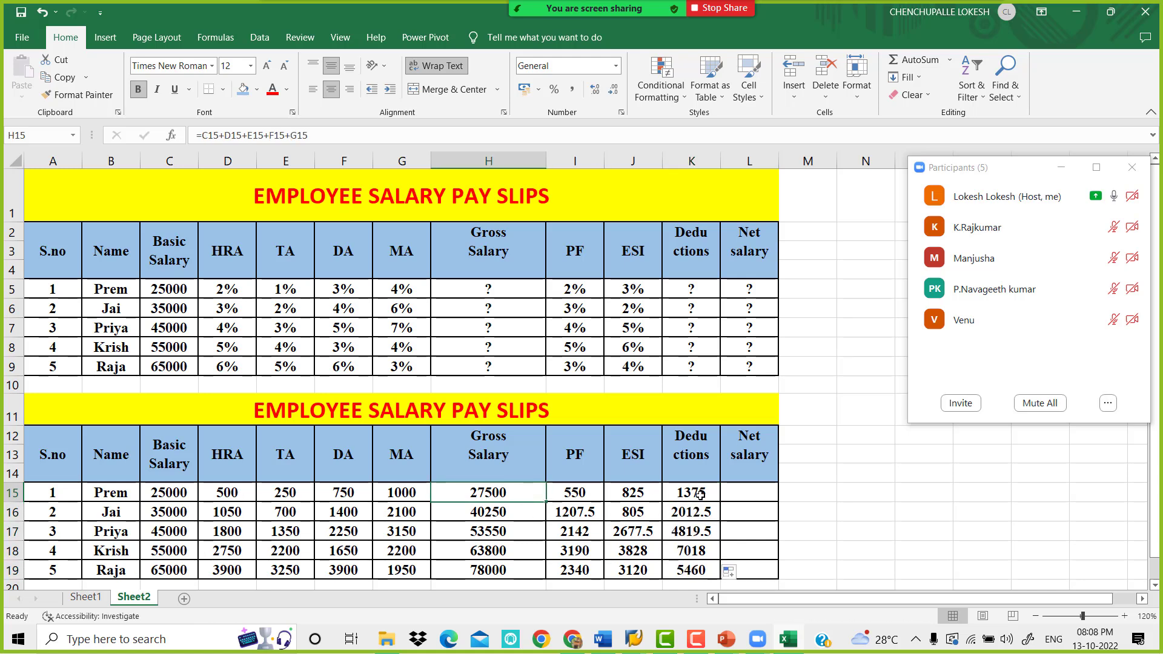
click(758, 494)
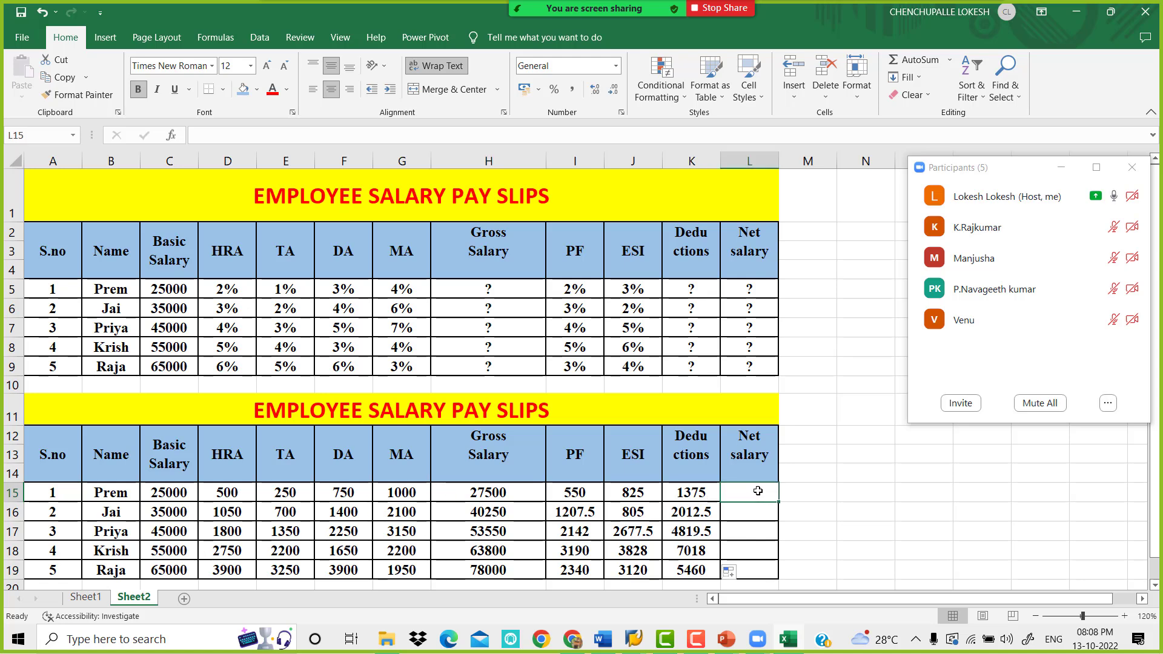
text(=)
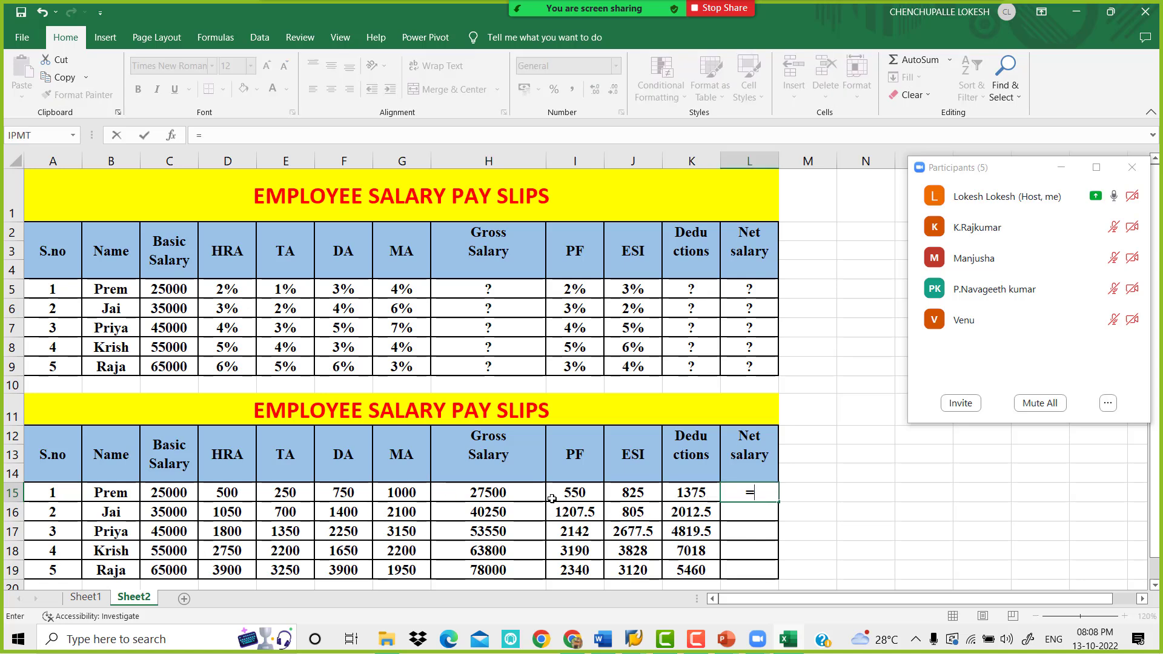
click(534, 489)
text(-)
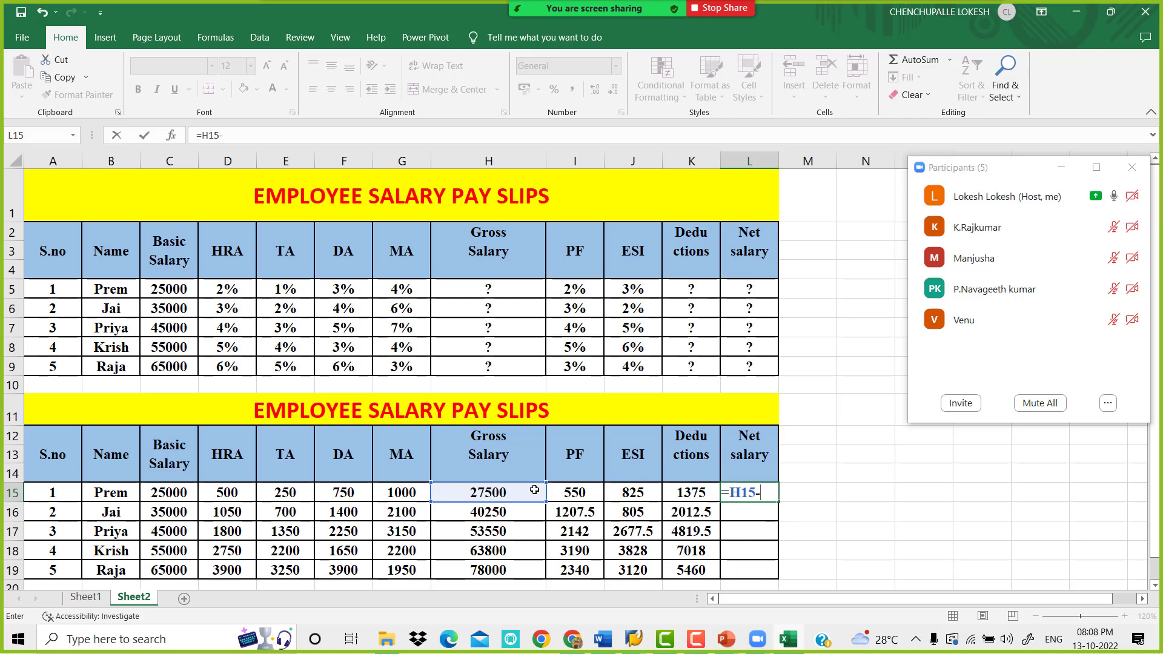
click(699, 492)
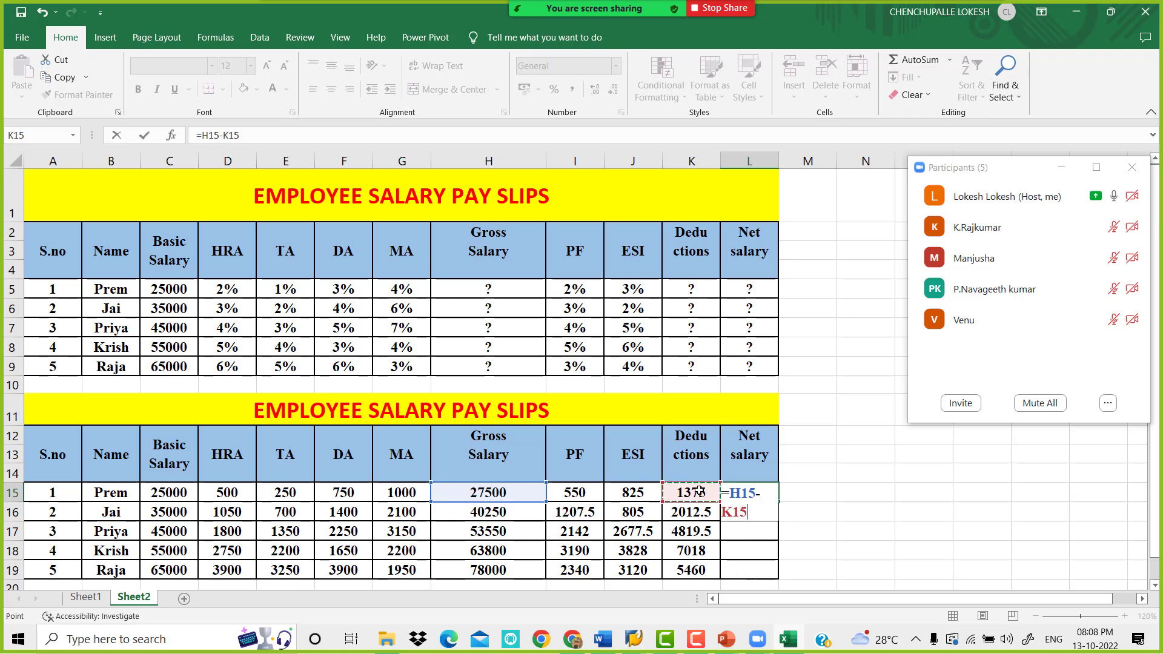
key(Return)
click(766, 492)
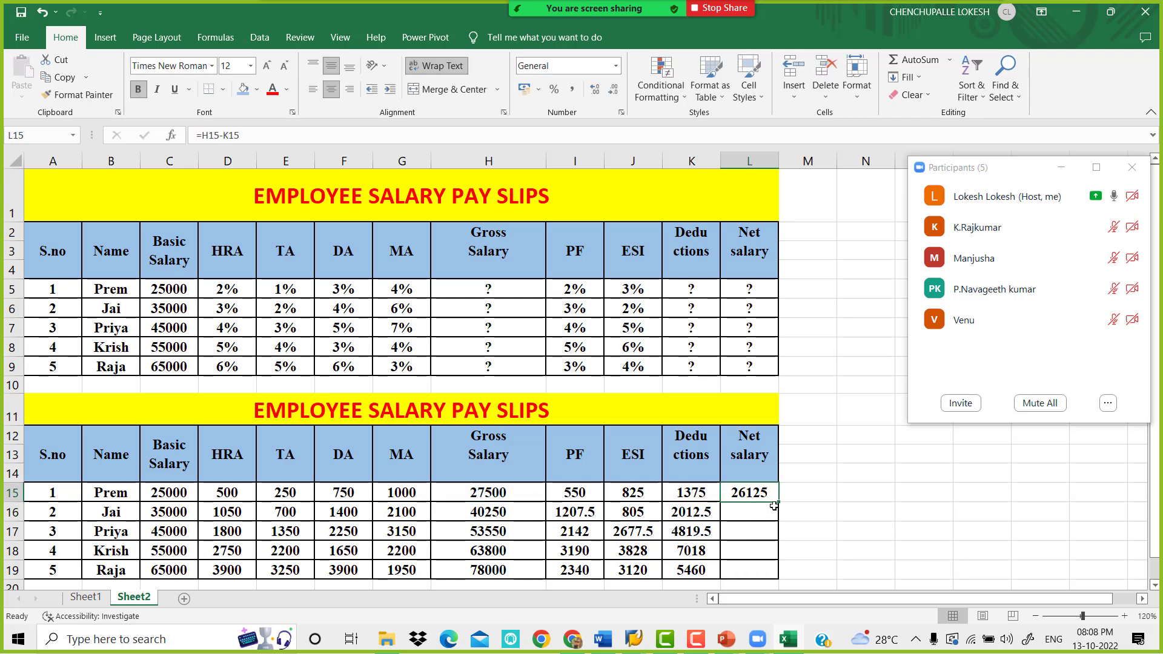
drag(774, 506, 784, 578)
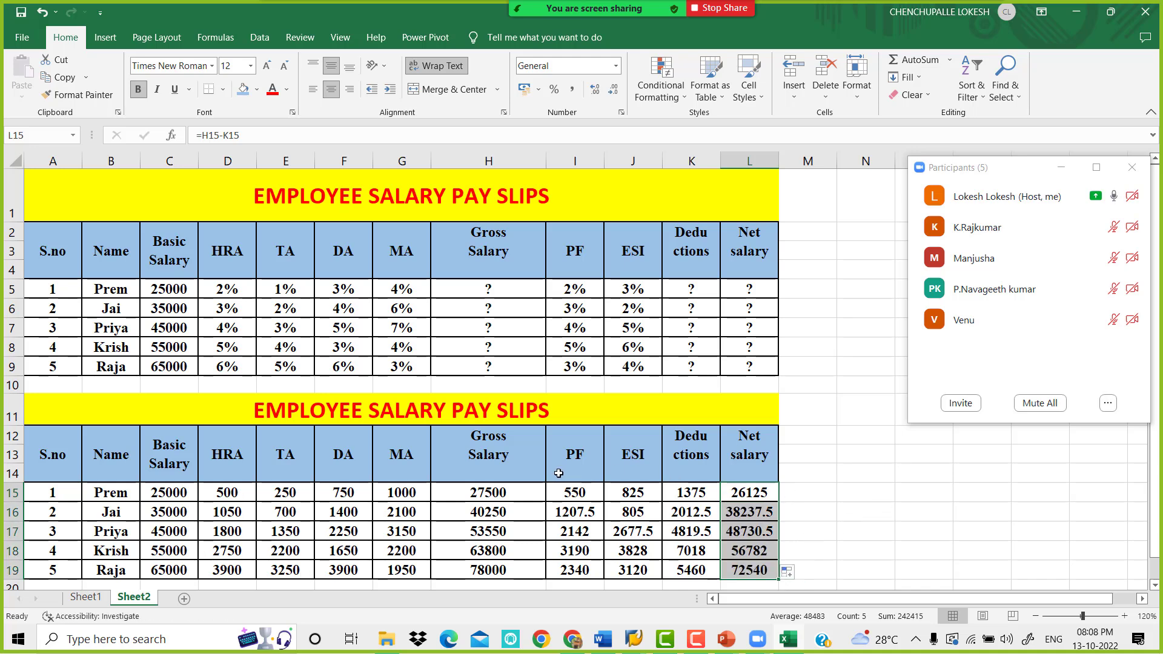
Compare the first employee's gross salary and deductions with the worked PF, ESI, deductions and net salary formulas in the Word document, and return to Excel
click(532, 491)
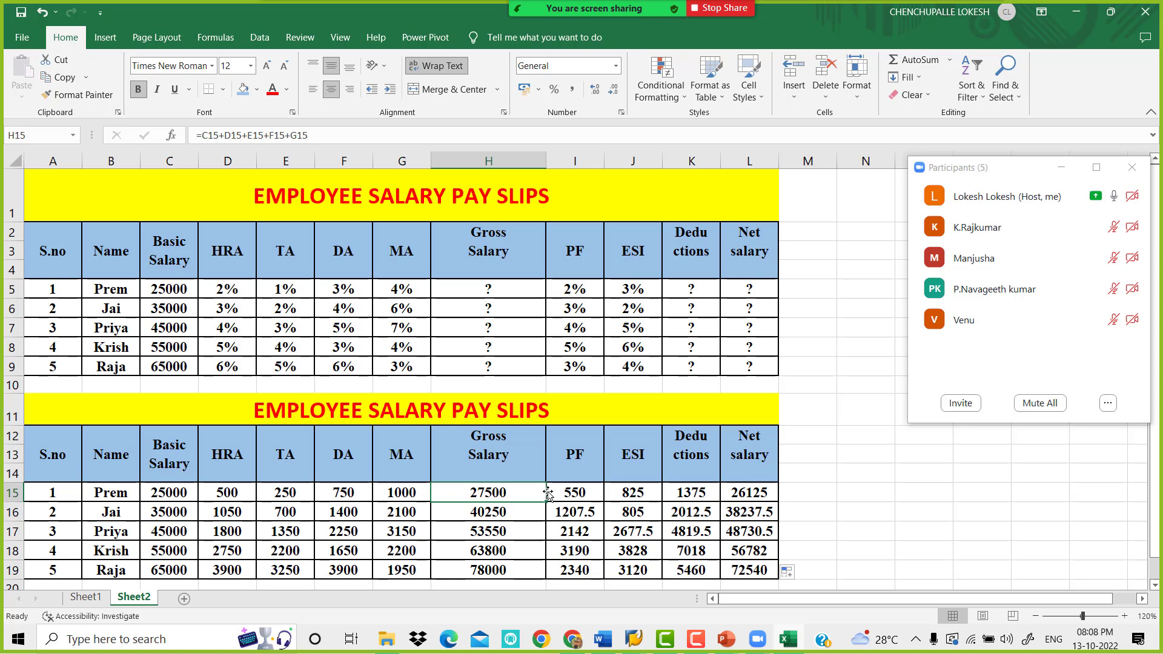
click(696, 492)
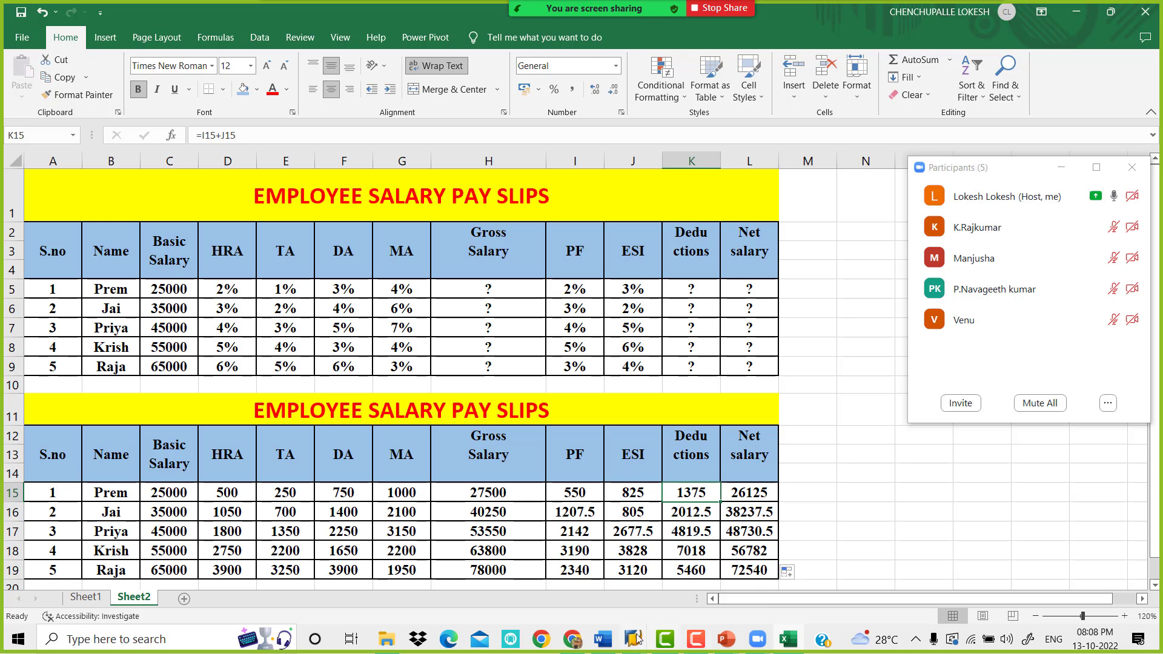
key(alt+Tab)
scroll(544, 446, down, 1)
scroll(543, 446, down, 2)
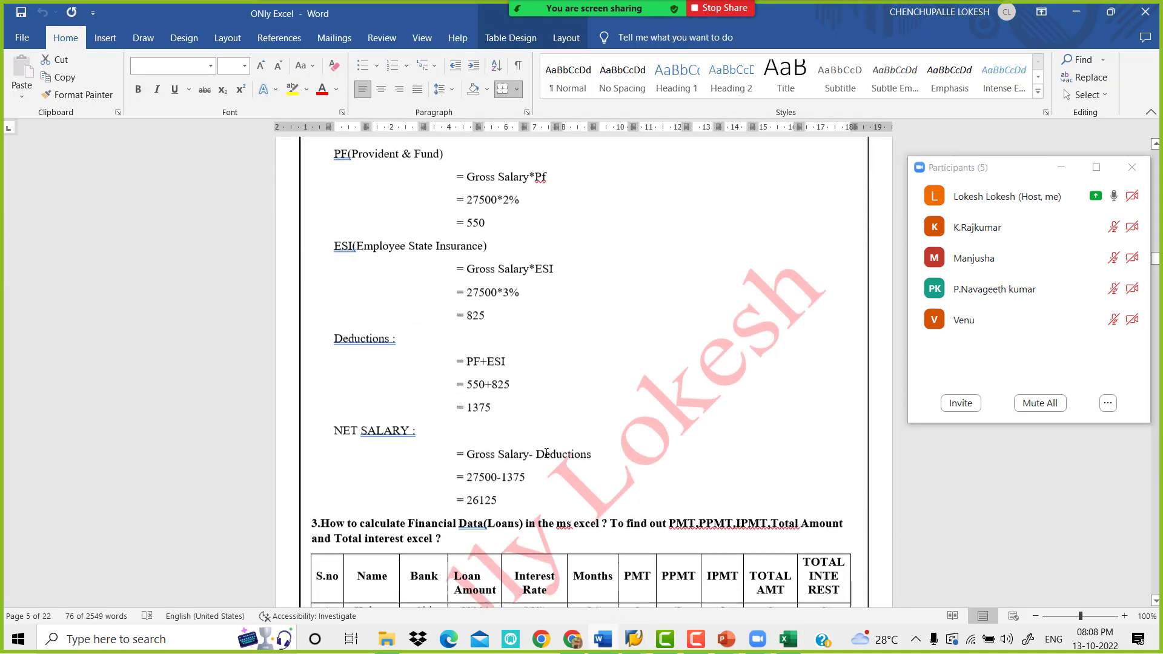
drag(502, 500, 466, 176)
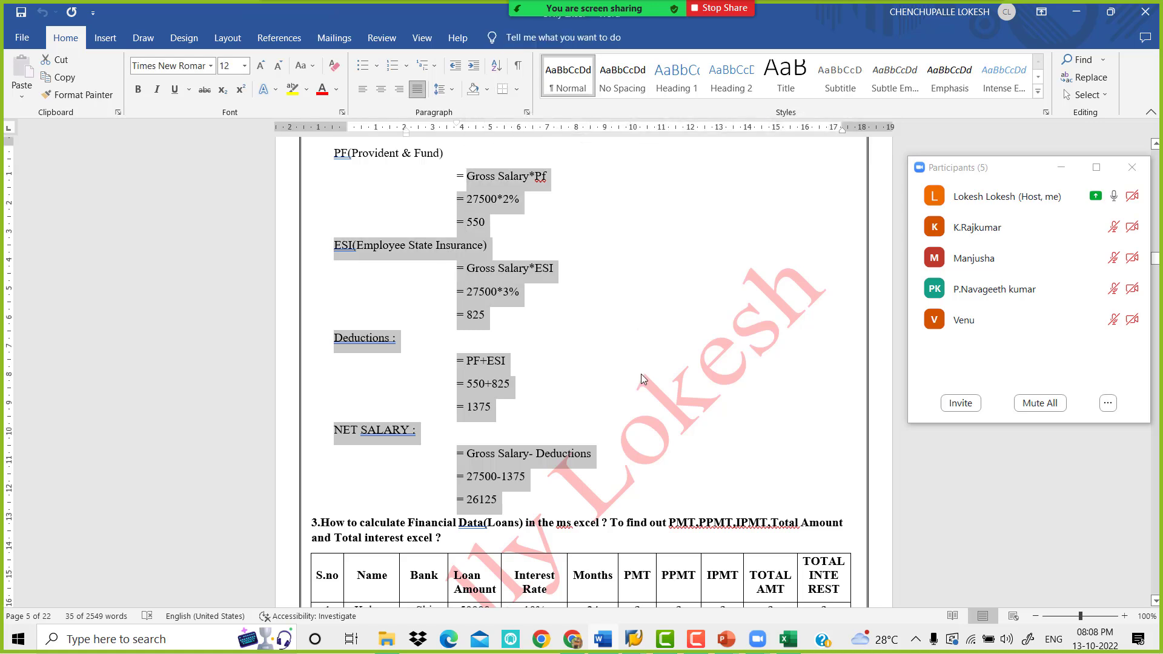
scroll(640, 371, up, 2)
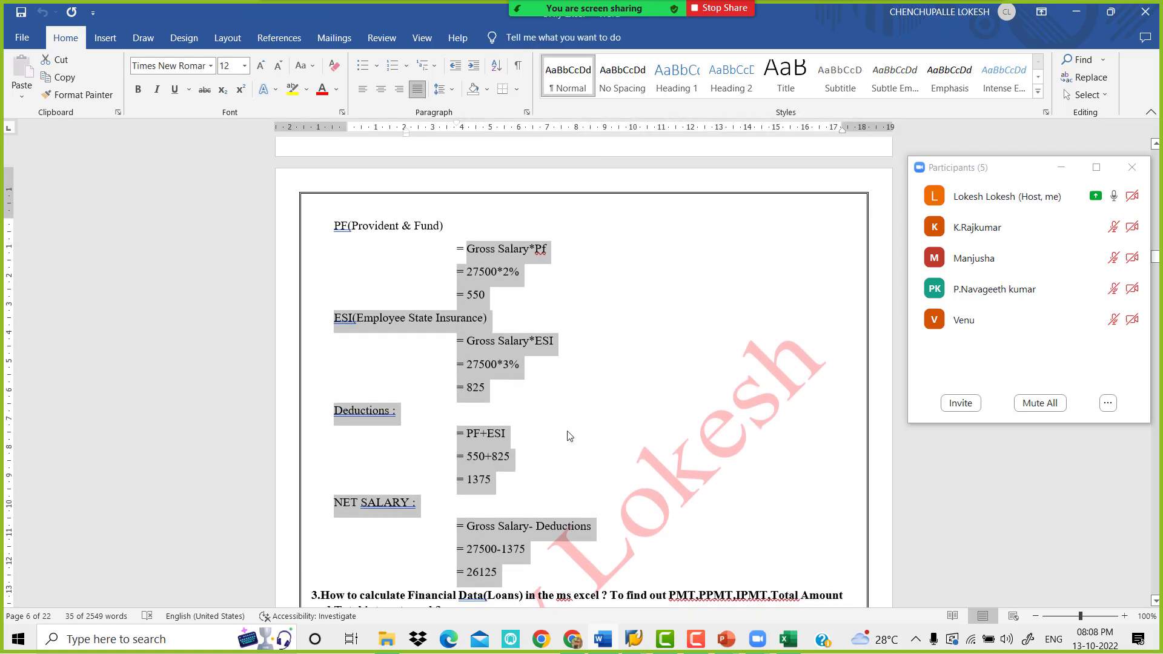
click(568, 434)
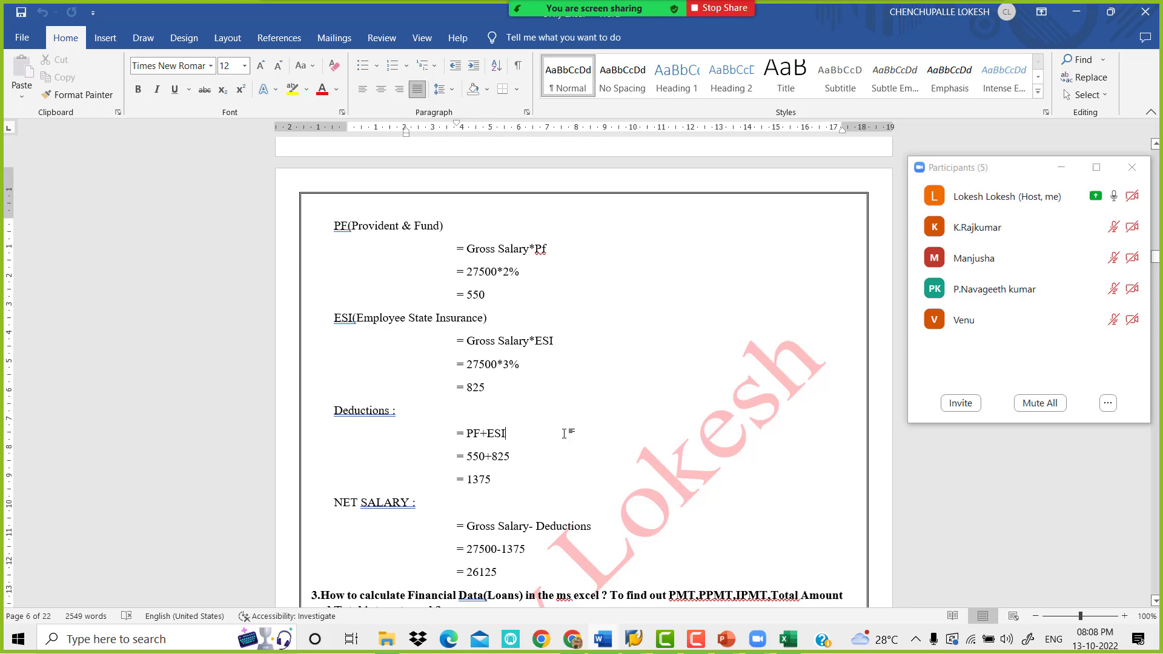
click(789, 641)
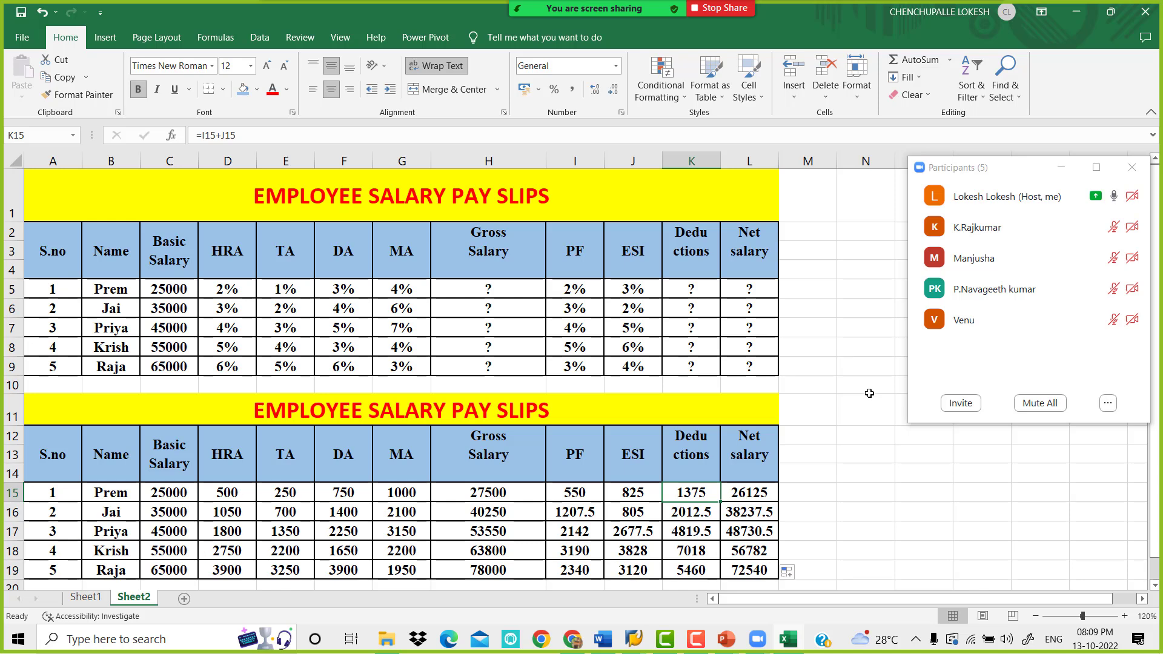
click(834, 391)
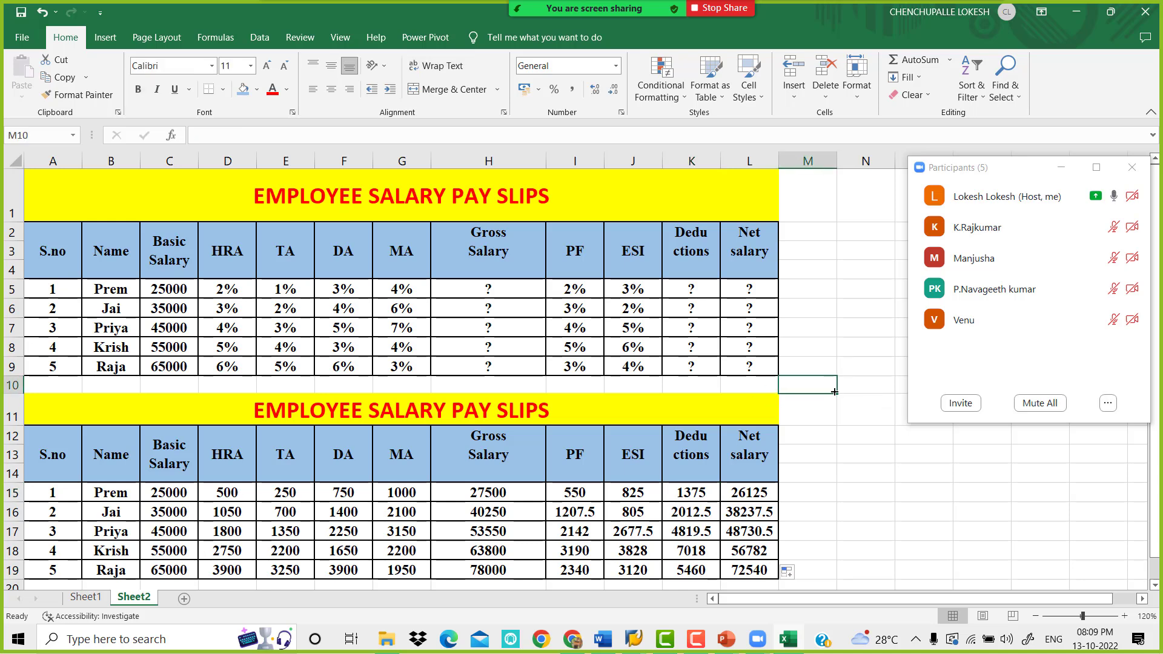